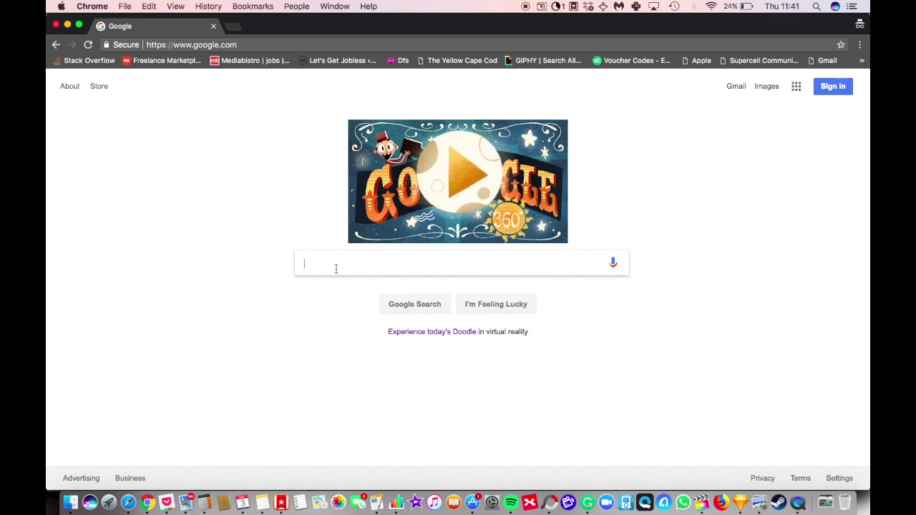
Step: Search Google for 'pinterest business account' and open Pinterest's 'Set up your account' guide
{"action": "left_click", "coordinate": [336, 268]}
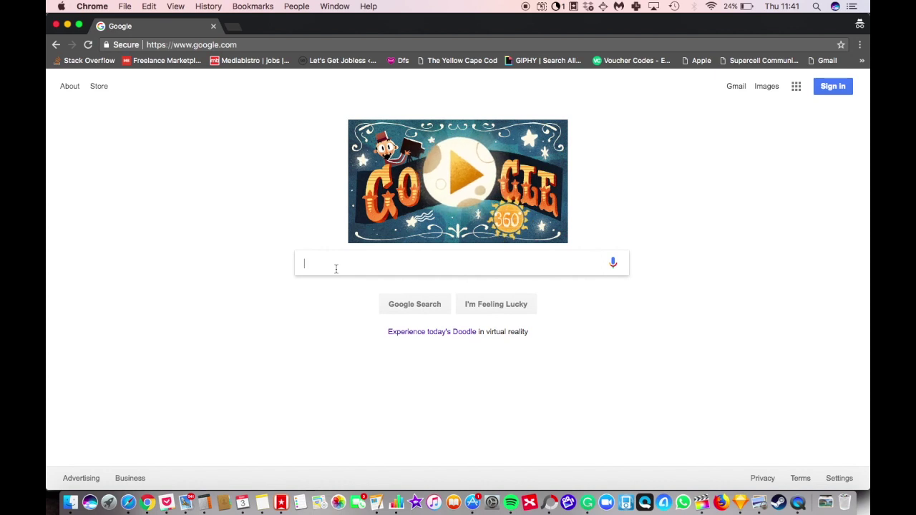
{"action": "type", "text": "pintere"}
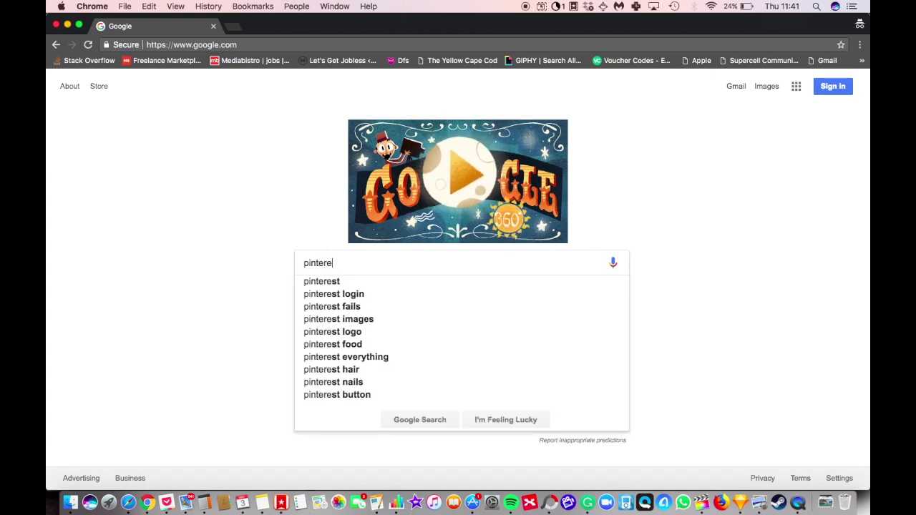
{"action": "type", "text": "st b"}
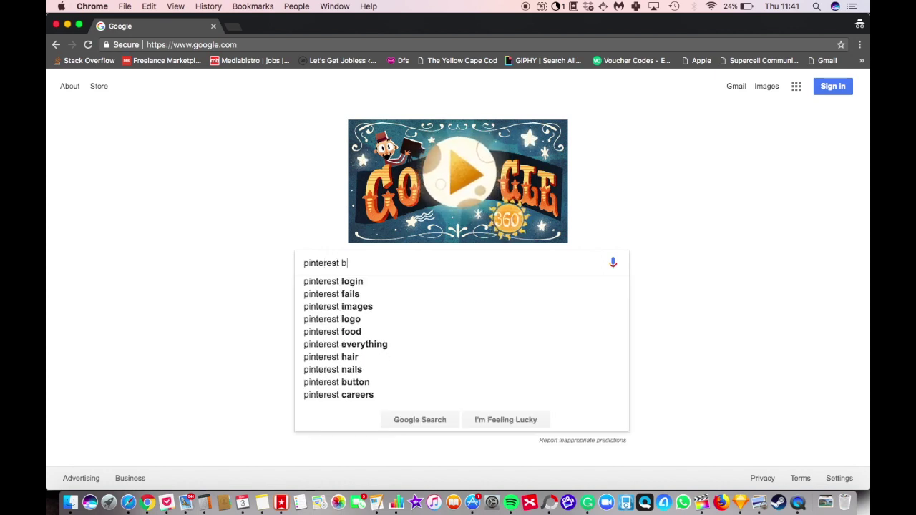
{"action": "type", "text": "usiness account"}
{"action": "key", "text": "Return"}
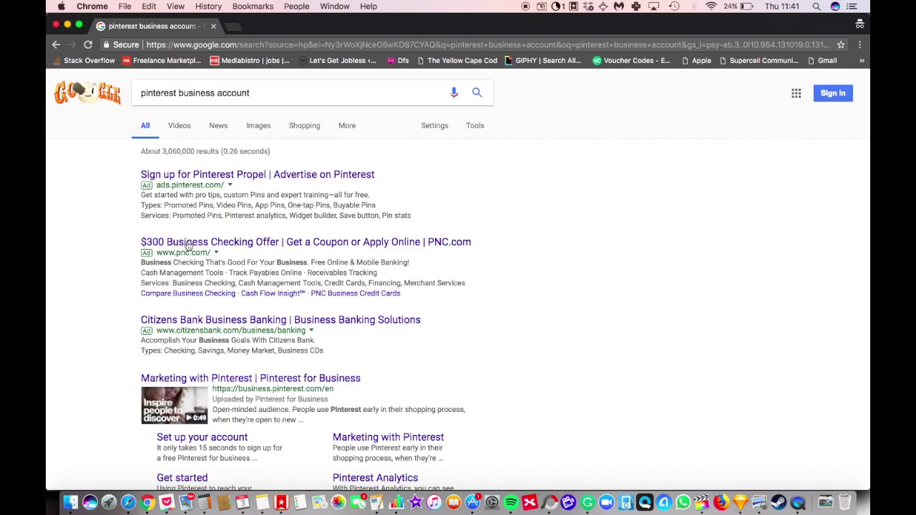
{"action": "scroll", "coordinate": [286, 307], "scroll_direction": "down", "scroll_amount": 3}
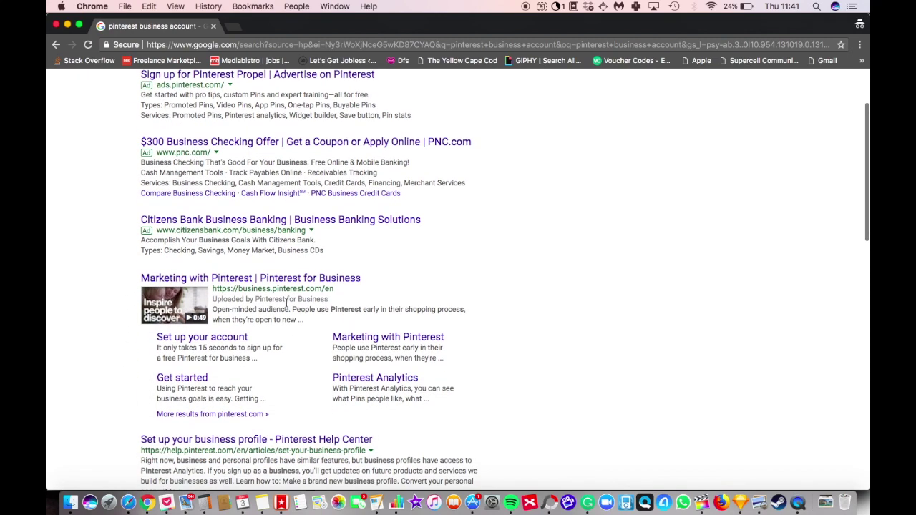
{"action": "left_click", "coordinate": [201, 328]}
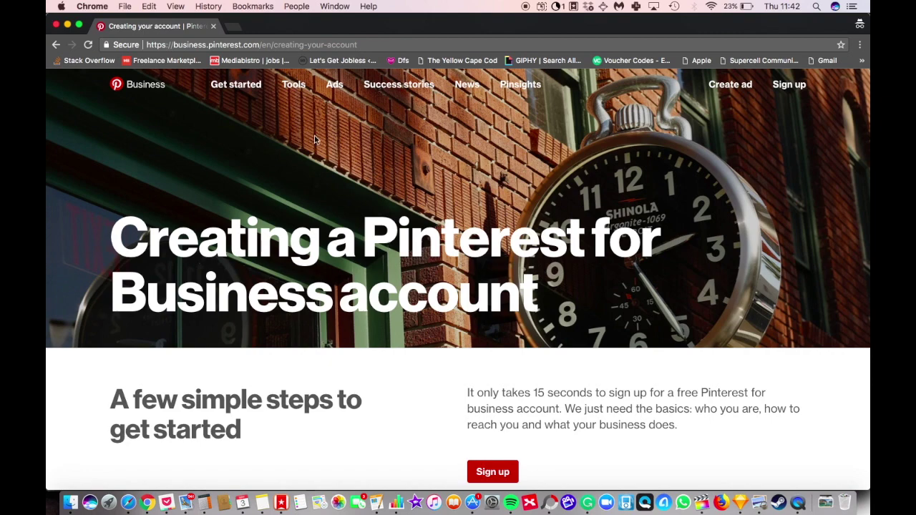
Step: Start the Pinterest business sign-up and dismiss the saved-account offer
{"action": "scroll", "coordinate": [512, 358], "scroll_direction": "down", "scroll_amount": 3}
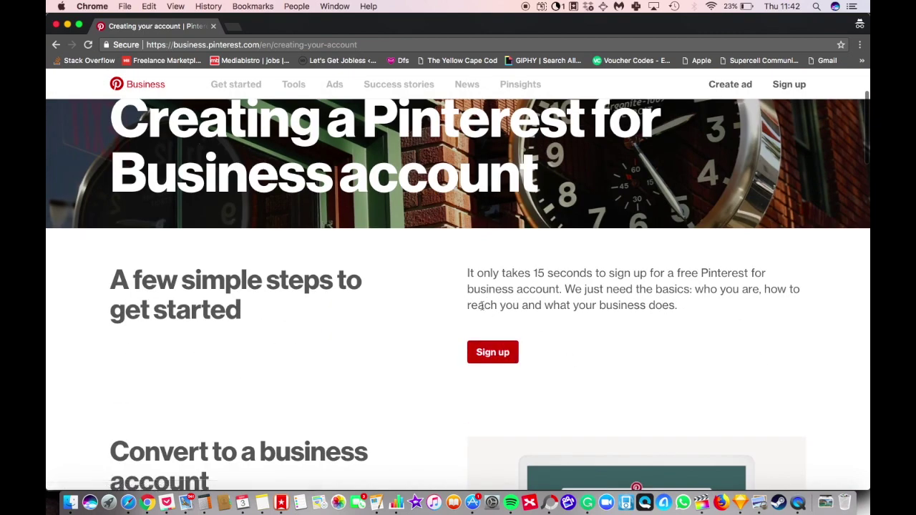
{"action": "scroll", "coordinate": [429, 336], "scroll_direction": "up", "scroll_amount": 4}
{"action": "scroll", "coordinate": [402, 300], "scroll_direction": "down", "scroll_amount": 1}
{"action": "scroll", "coordinate": [401, 301], "scroll_direction": "down", "scroll_amount": 1}
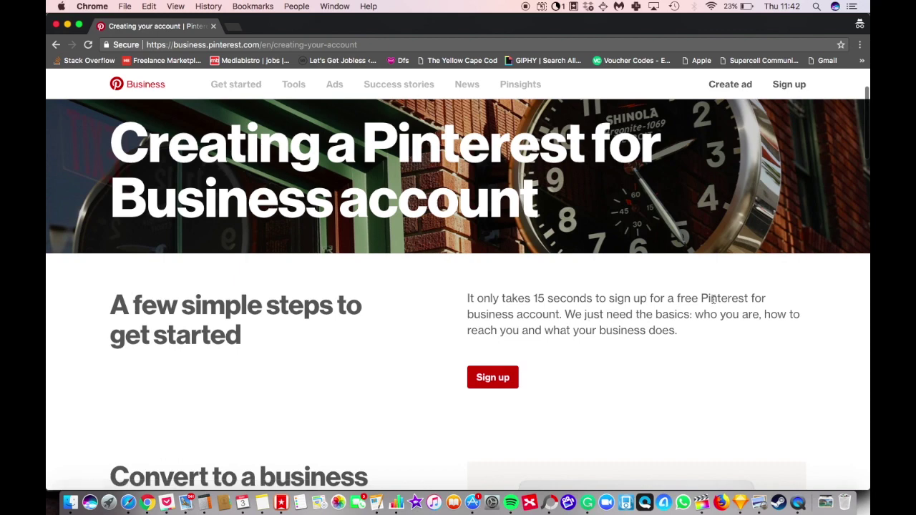
{"action": "left_click", "coordinate": [501, 380]}
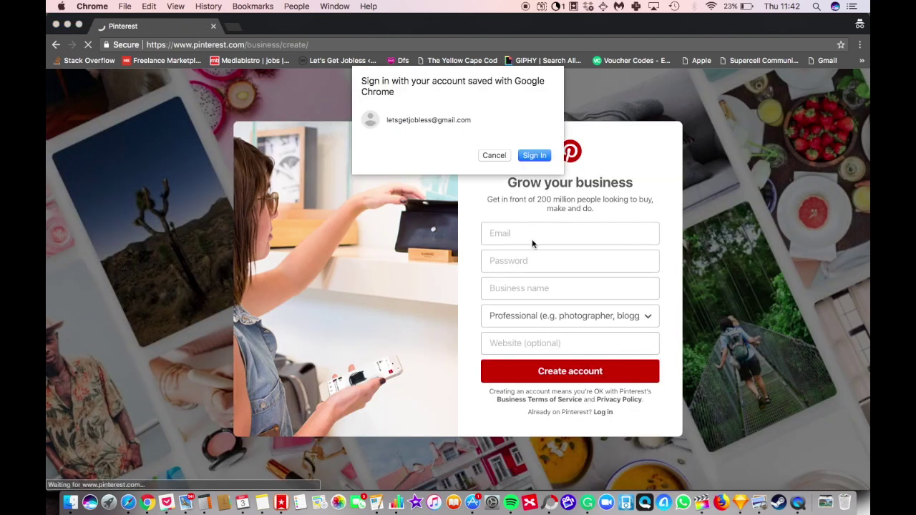
{"action": "left_click", "coordinate": [497, 154]}
Step: Enter the account email address, a password and the business name
{"action": "left_click", "coordinate": [523, 234]}
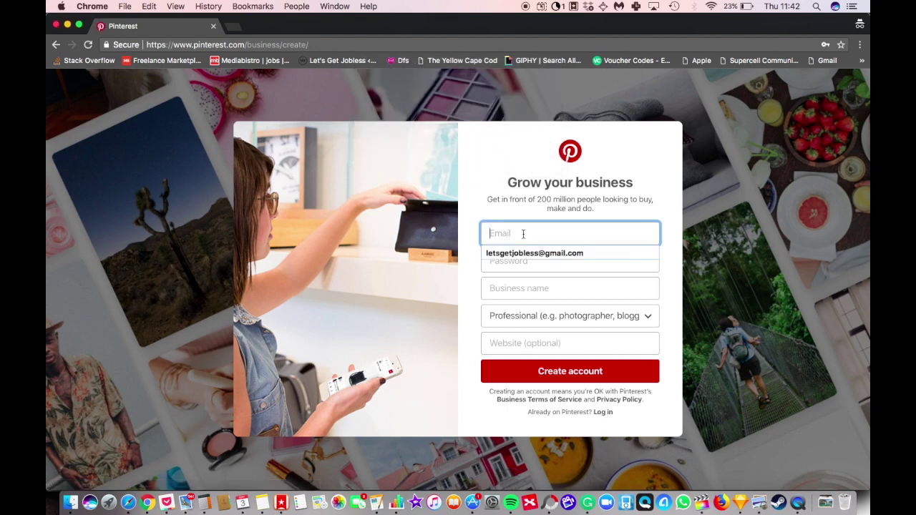
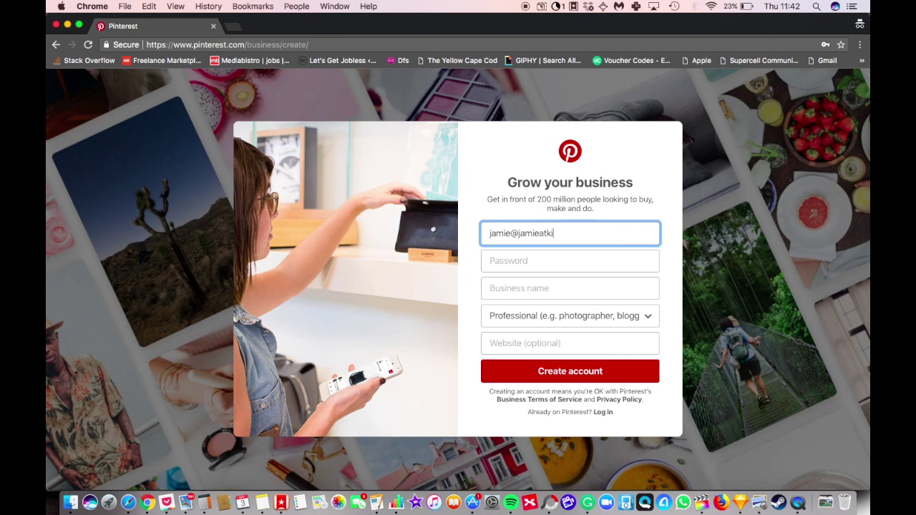
{"action": "key", "text": "Tab"}
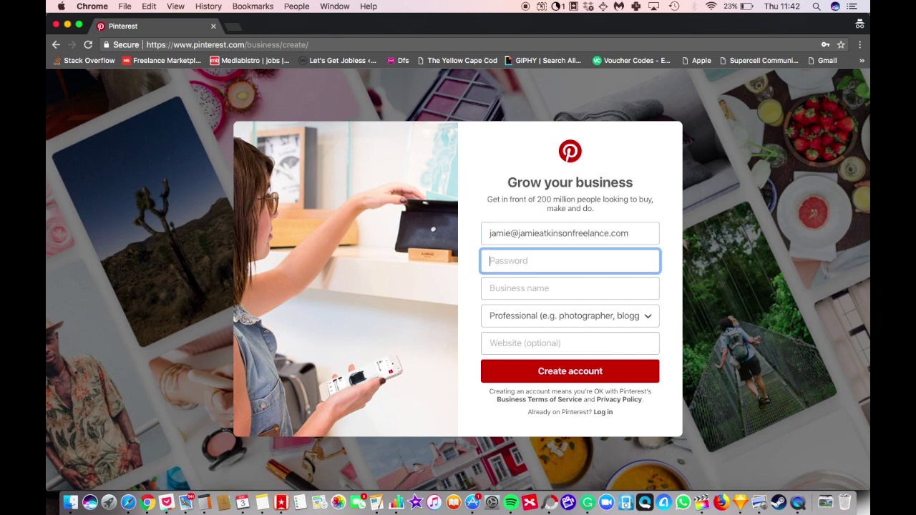
{"action": "key", "text": "Tab"}
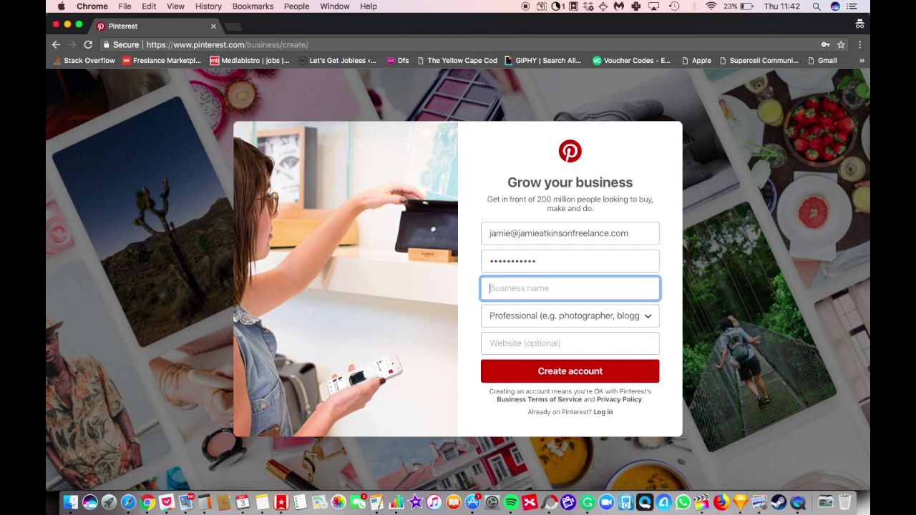
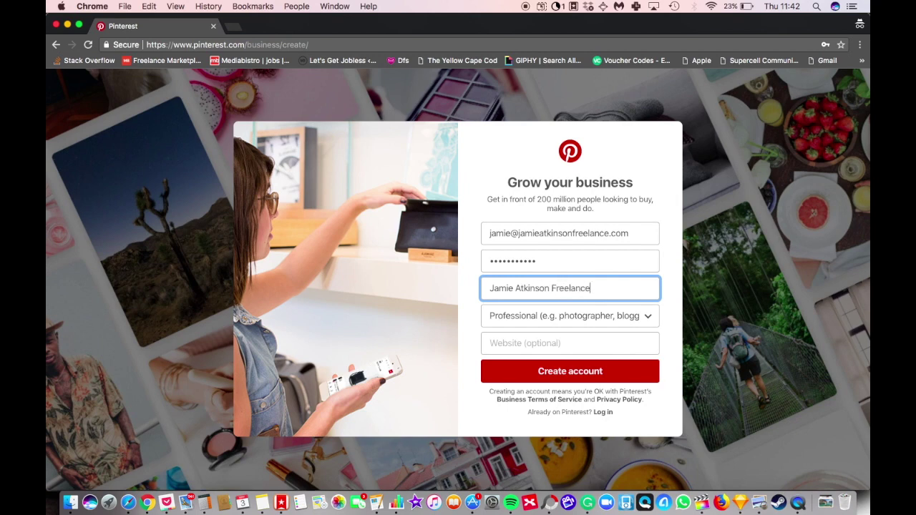
{"action": "left_click_drag", "start_coordinate": [559, 233], "coordinate": [586, 234]}
{"action": "left_click", "coordinate": [577, 259]}
Step: Keep Professional as the business type, leave Website blank, and create the account
{"action": "left_click", "coordinate": [618, 319]}
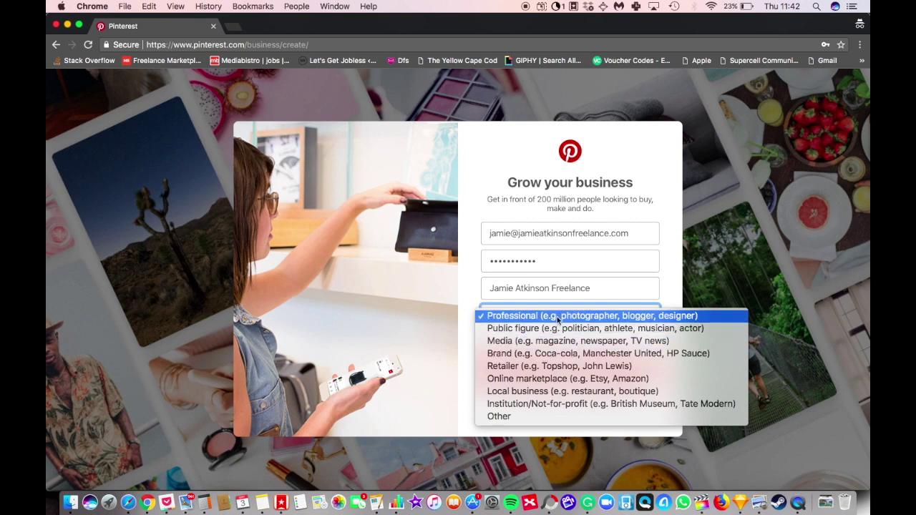
{"action": "left_click", "coordinate": [615, 319]}
{"action": "left_click", "coordinate": [575, 346]}
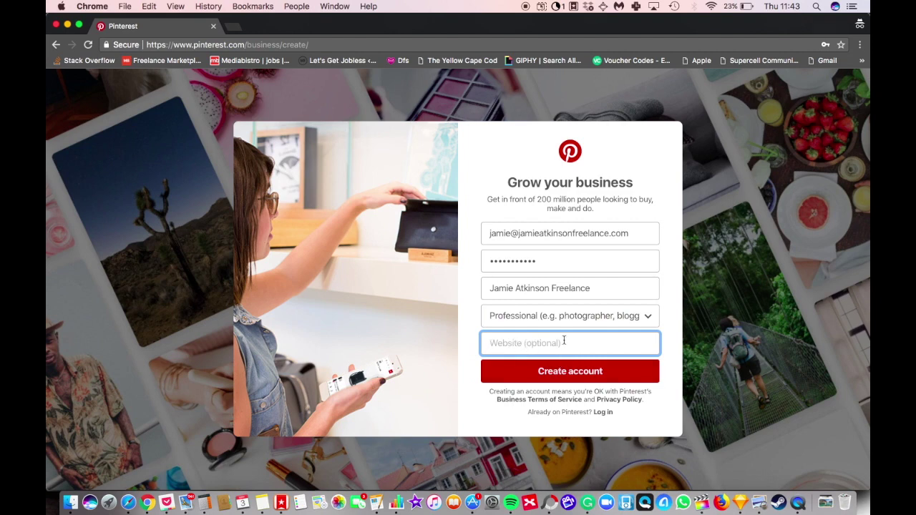
{"action": "type", "text": "www"}
{"action": "key", "text": "BackSpace"}
{"action": "key", "text": "BackSpace"}
{"action": "key", "text": "BackSpace"}
{"action": "type", "text": "w"}
{"action": "key", "text": "BackSpace"}
{"action": "left_click", "coordinate": [552, 375]}
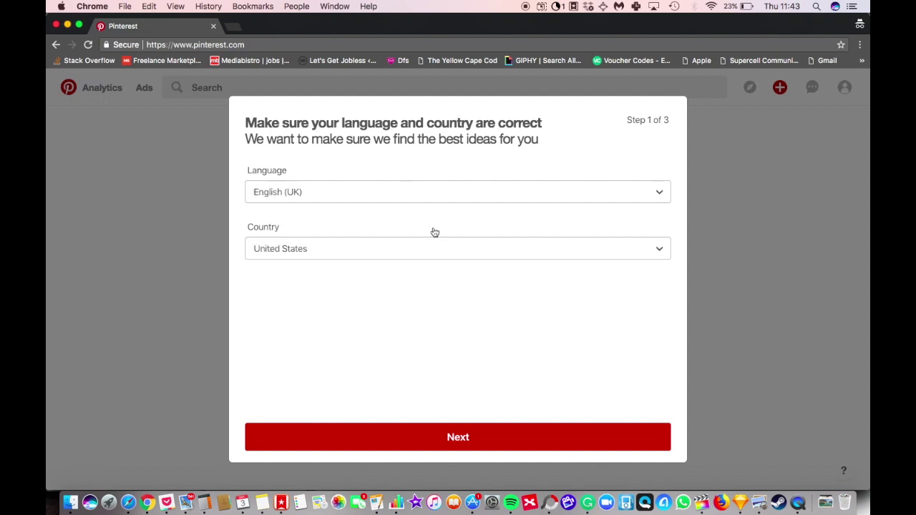
Step: Change the language from English (UK) to English (US) and continue to step 2
{"action": "left_click", "coordinate": [415, 195]}
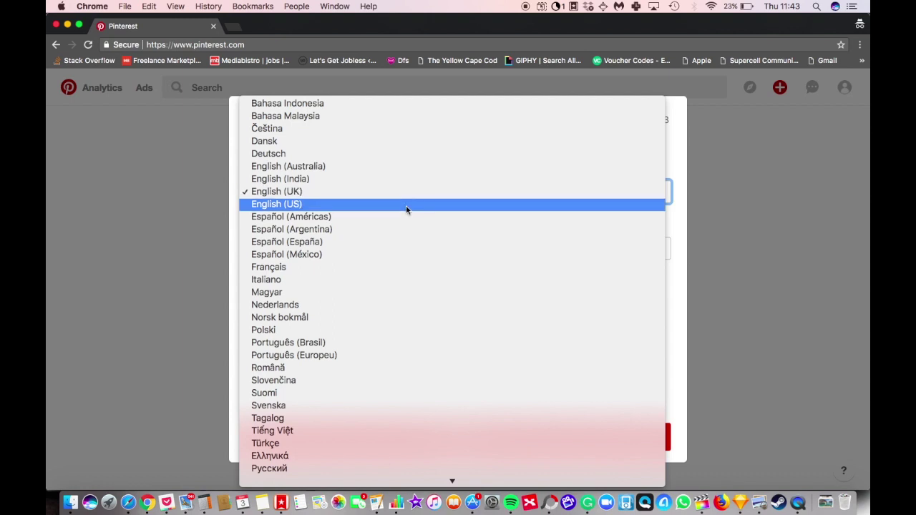
{"action": "left_click", "coordinate": [407, 204]}
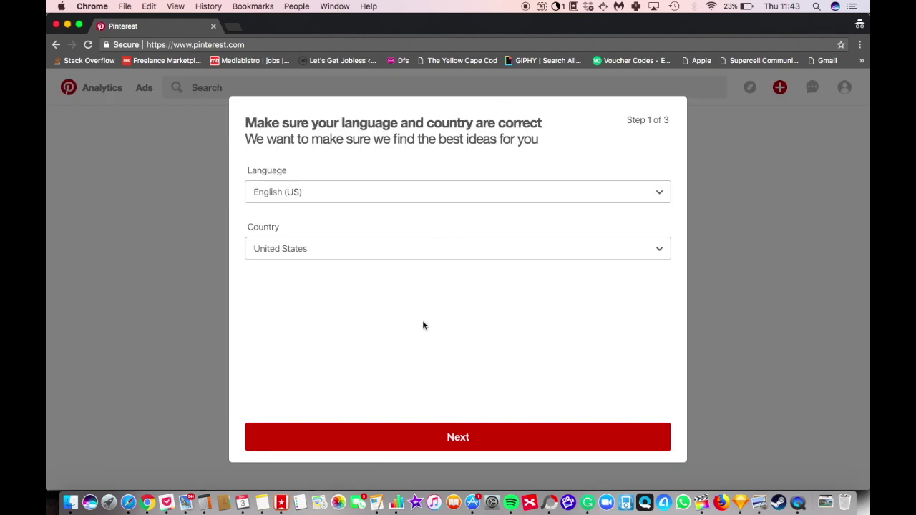
{"action": "left_click", "coordinate": [442, 445]}
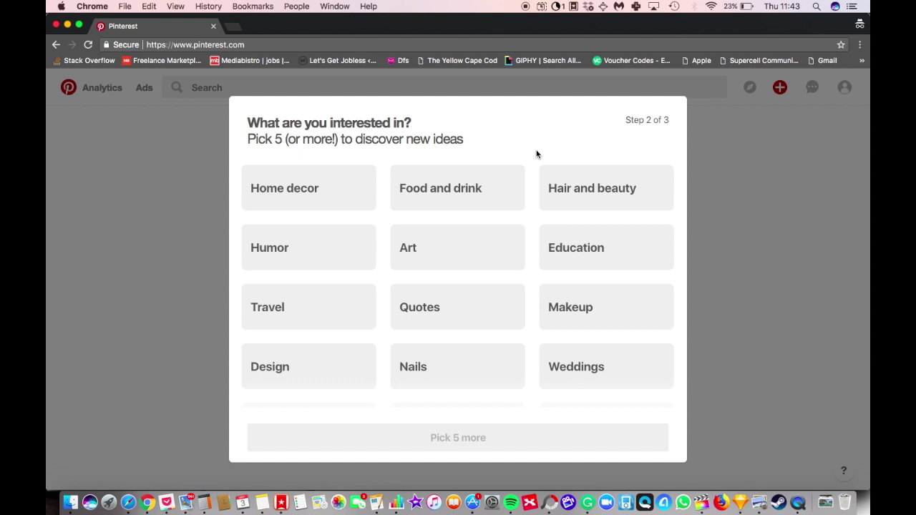
Step: Pick five interests: Food and drink, Recipes, Gardening, Grilling recipes and Fitness
{"action": "left_click", "coordinate": [445, 186]}
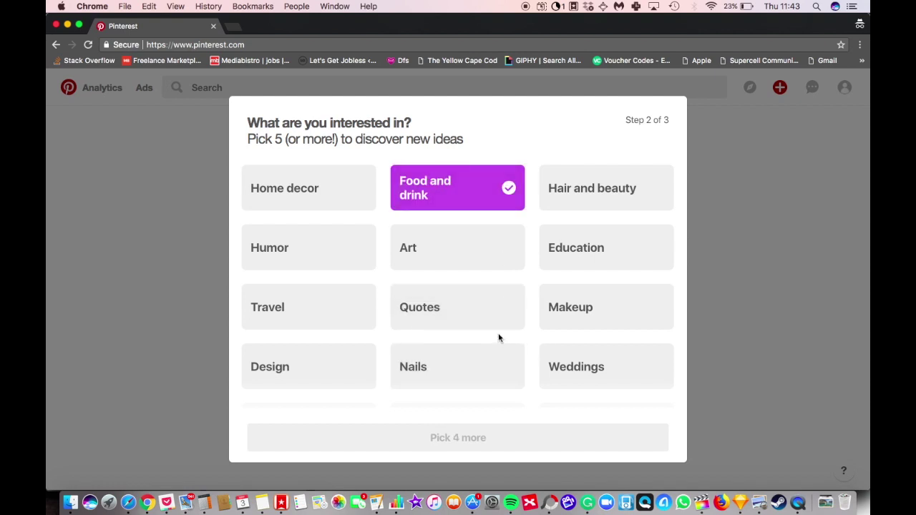
{"action": "scroll", "coordinate": [496, 338], "scroll_direction": "down", "scroll_amount": 2}
{"action": "scroll", "coordinate": [497, 338], "scroll_direction": "down", "scroll_amount": 4}
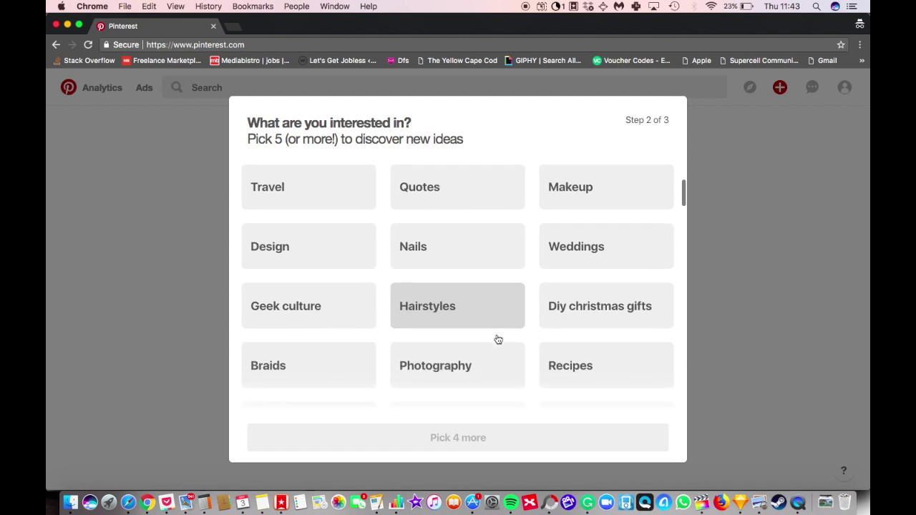
{"action": "scroll", "coordinate": [498, 338], "scroll_direction": "down", "scroll_amount": 3}
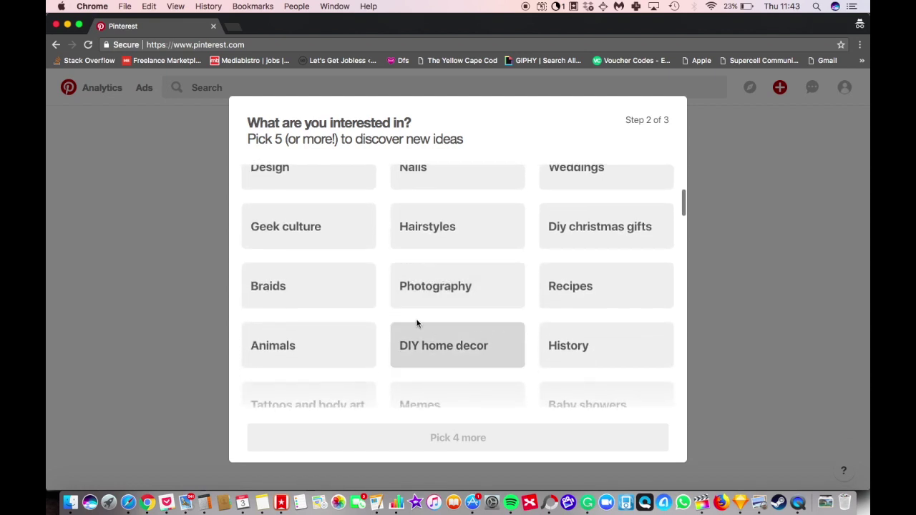
{"action": "left_click", "coordinate": [562, 217]}
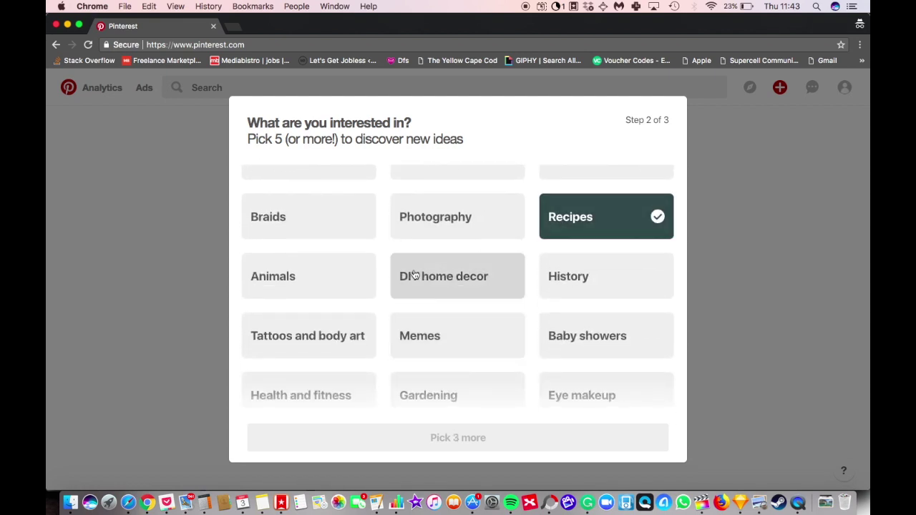
{"action": "scroll", "coordinate": [388, 311], "scroll_direction": "down", "scroll_amount": 1}
{"action": "scroll", "coordinate": [389, 312], "scroll_direction": "down", "scroll_amount": 4}
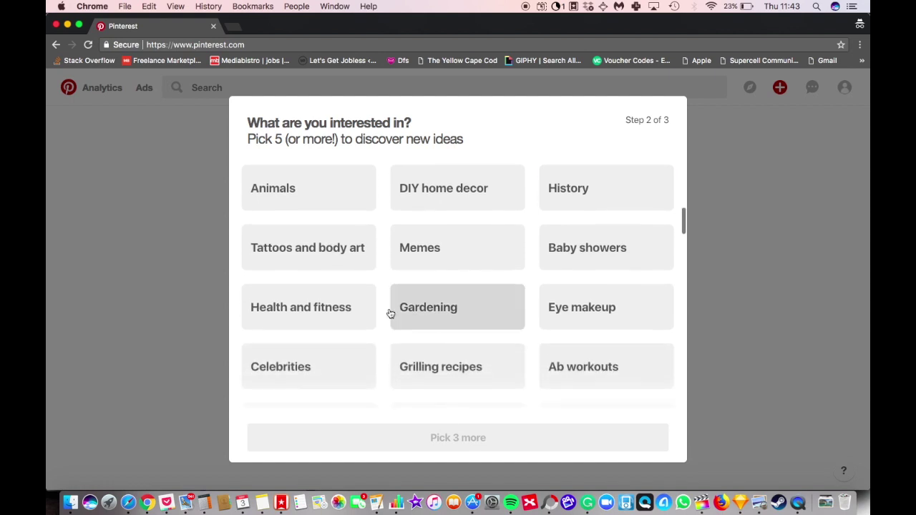
{"action": "left_click", "coordinate": [445, 254]}
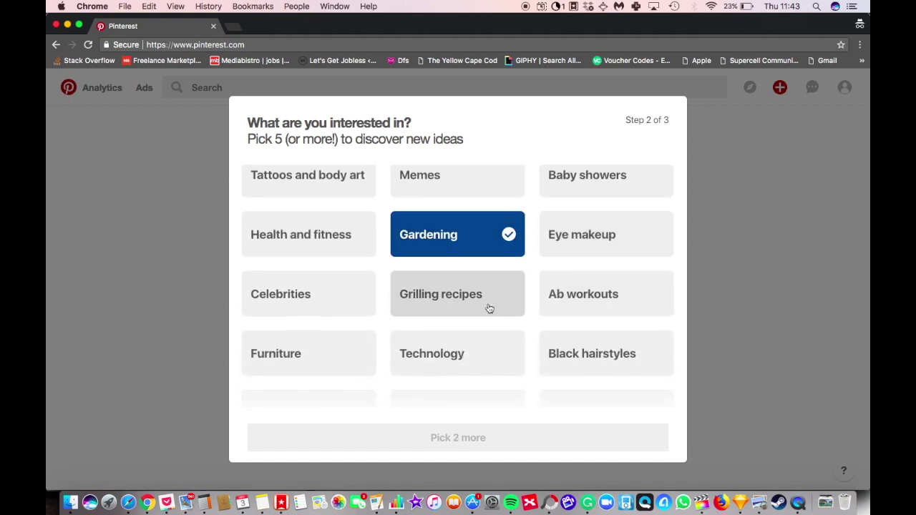
{"action": "scroll", "coordinate": [487, 307], "scroll_direction": "down", "scroll_amount": 2}
{"action": "left_click", "coordinate": [443, 250]}
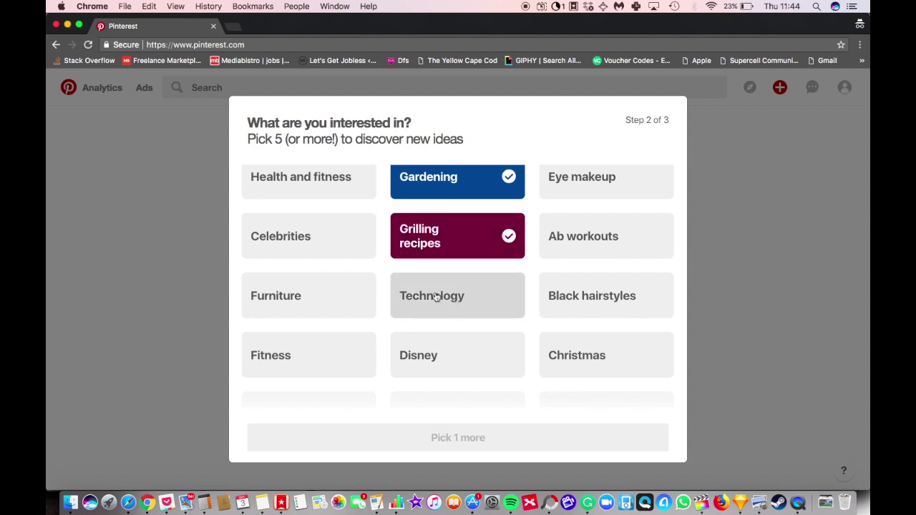
{"action": "scroll", "coordinate": [434, 296], "scroll_direction": "down", "scroll_amount": 3}
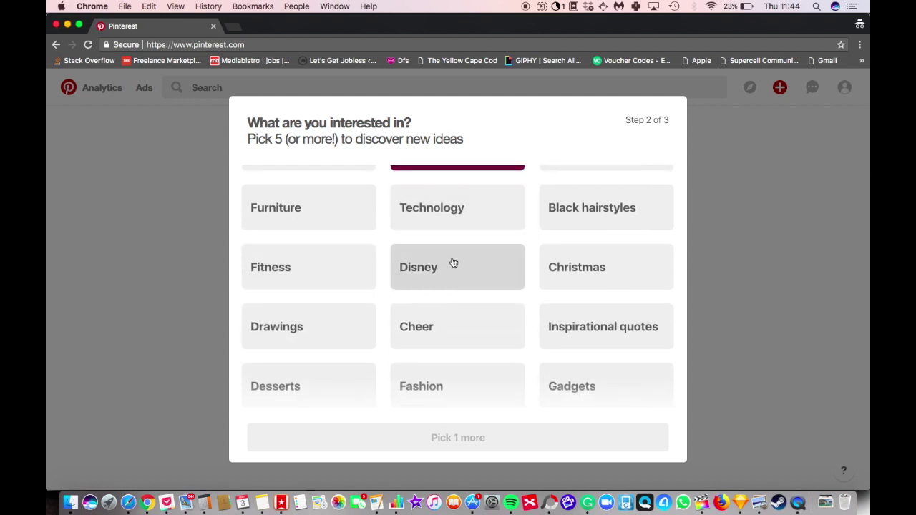
{"action": "left_click", "coordinate": [306, 280]}
Step: Scroll to the end of the interest grid and confirm the choices to reach step 3
{"action": "scroll", "coordinate": [400, 320], "scroll_direction": "down", "scroll_amount": 8}
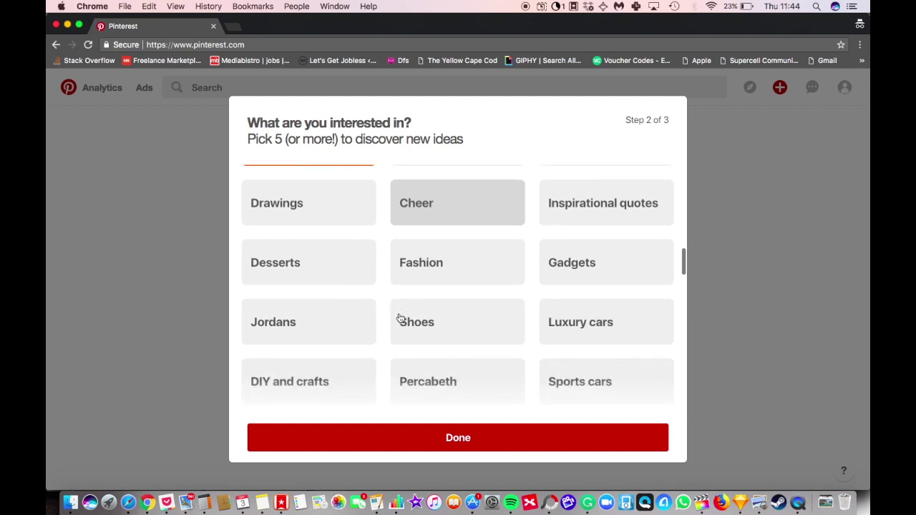
{"action": "scroll", "coordinate": [399, 317], "scroll_direction": "down", "scroll_amount": 5}
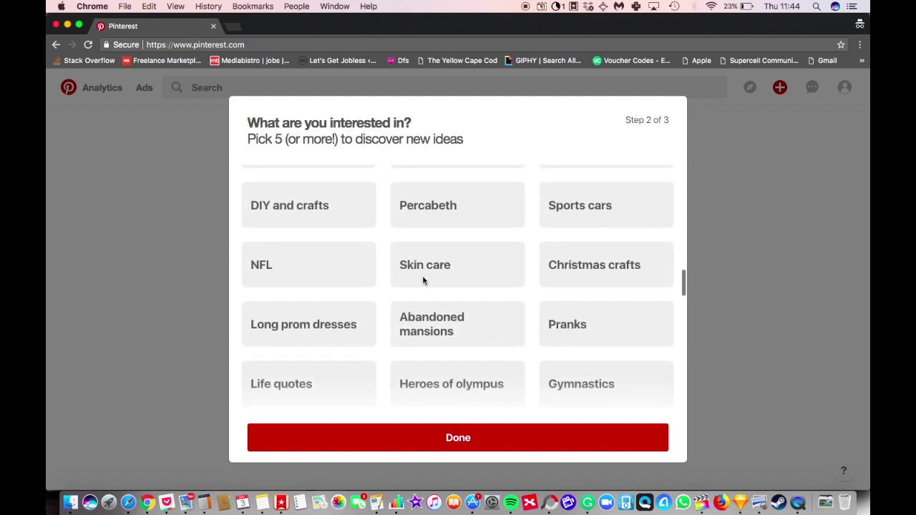
{"action": "scroll", "coordinate": [422, 281], "scroll_direction": "down", "scroll_amount": 1}
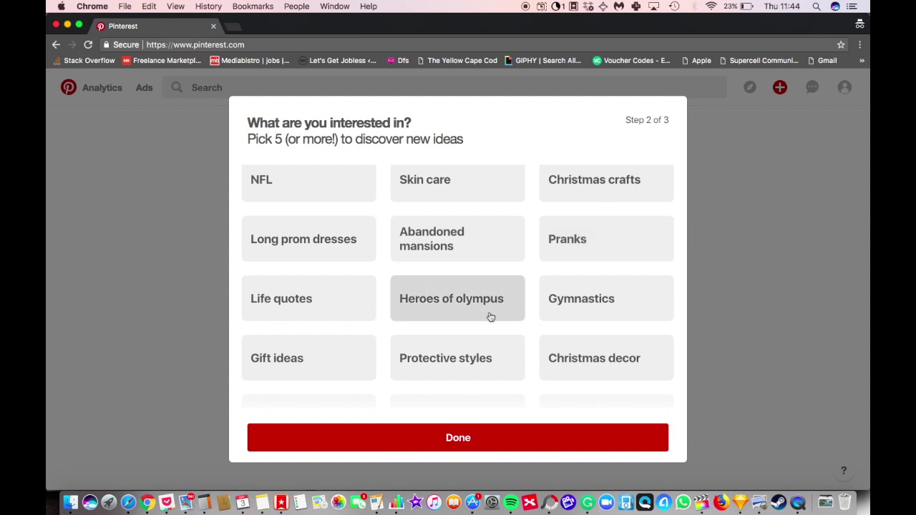
{"action": "scroll", "coordinate": [490, 317], "scroll_direction": "down", "scroll_amount": 5}
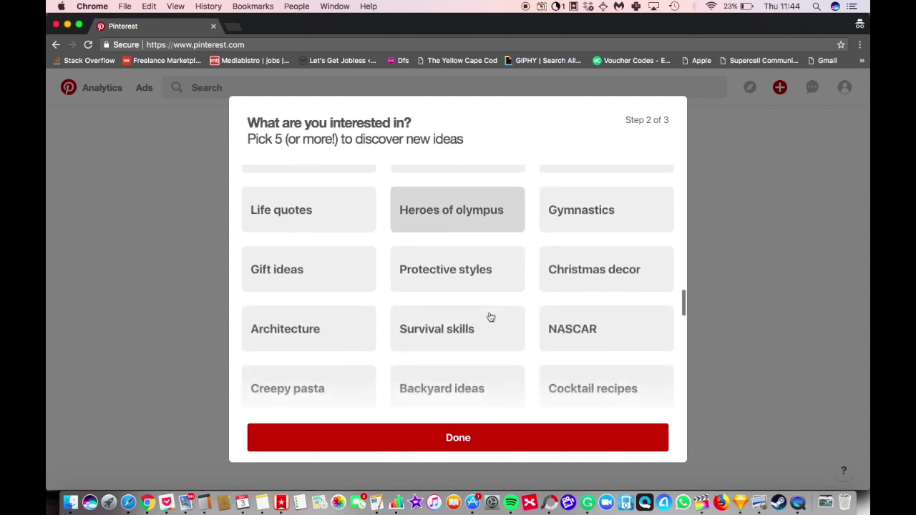
{"action": "scroll", "coordinate": [490, 317], "scroll_direction": "down", "scroll_amount": 2}
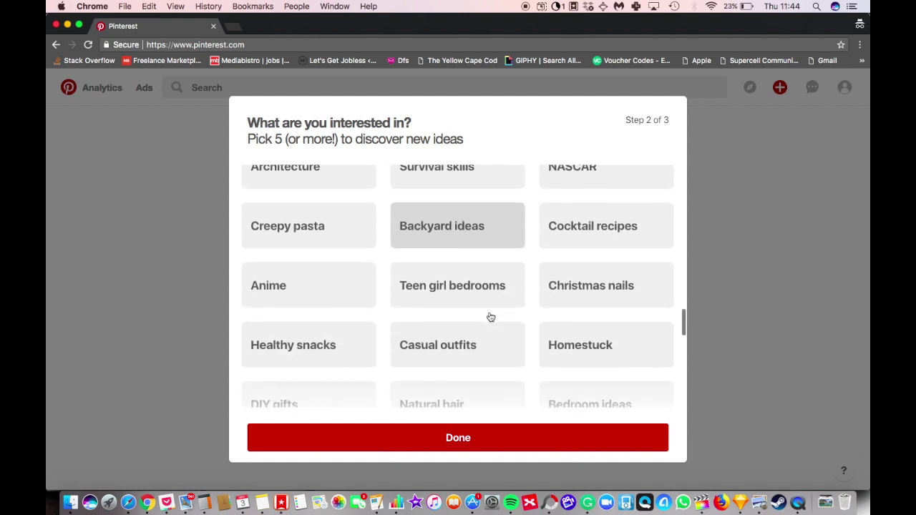
{"action": "scroll", "coordinate": [380, 296], "scroll_direction": "down", "scroll_amount": 3}
{"action": "scroll", "coordinate": [380, 295], "scroll_direction": "down", "scroll_amount": 7}
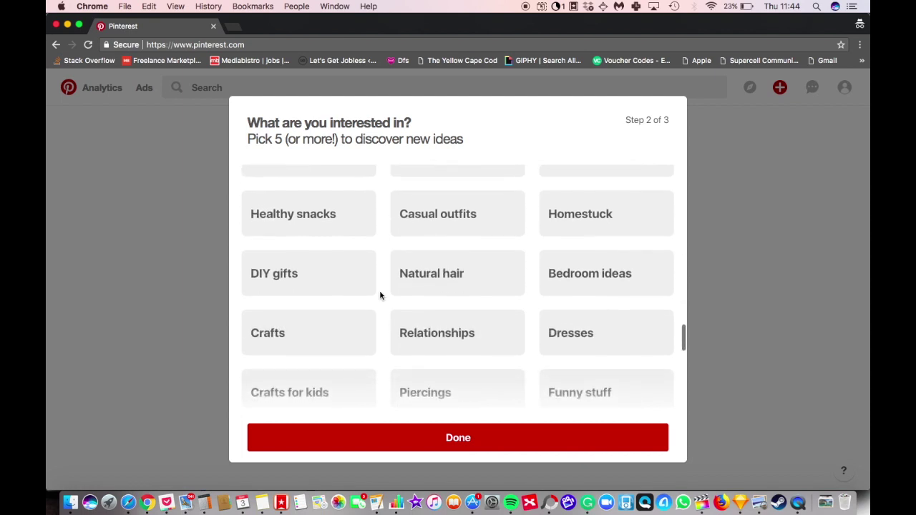
{"action": "scroll", "coordinate": [543, 321], "scroll_direction": "down", "scroll_amount": 4}
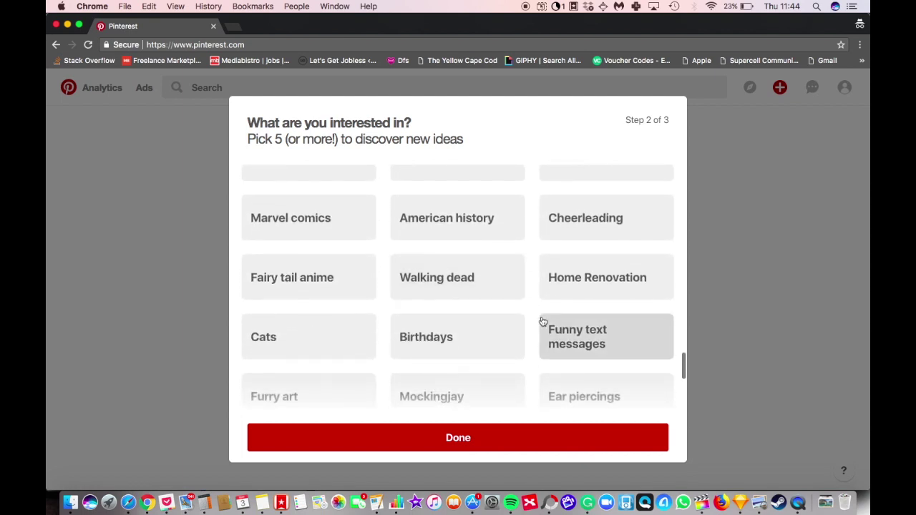
{"action": "left_click", "coordinate": [443, 449]}
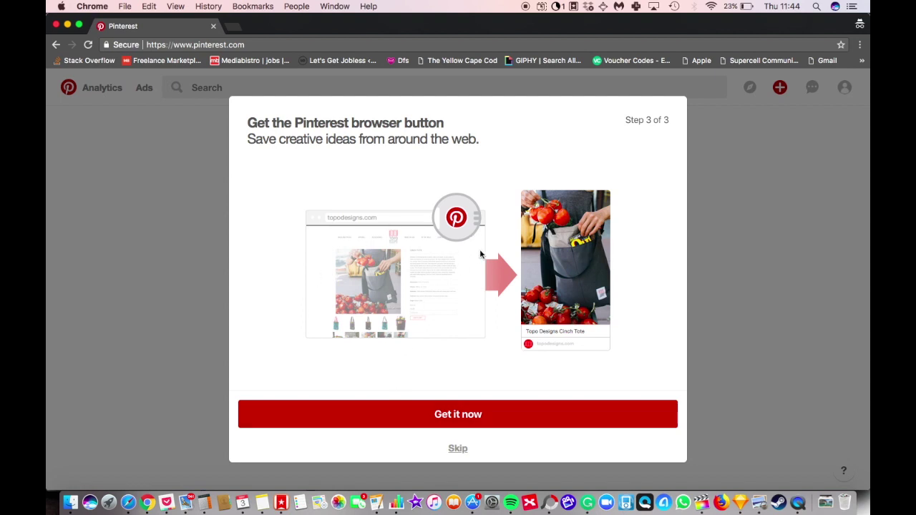
Step: Skip the browser-button step and look through the home feed
{"action": "left_click", "coordinate": [458, 449]}
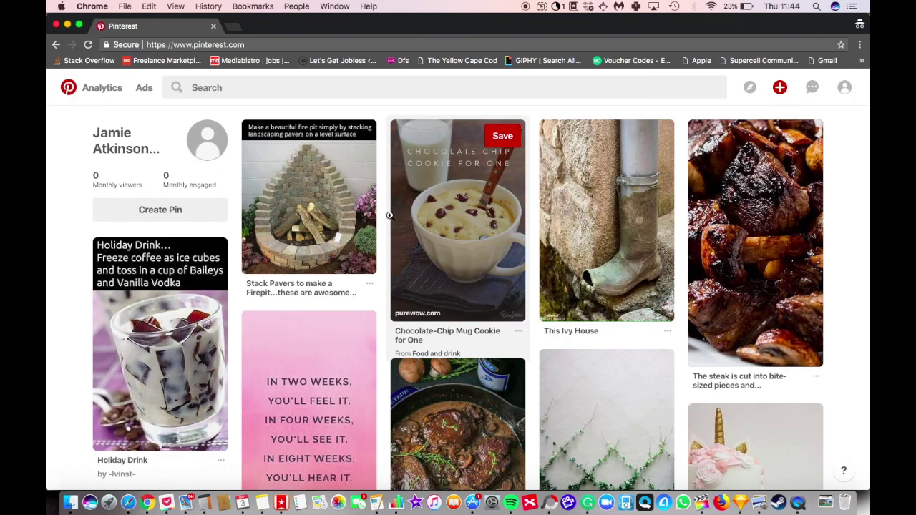
{"action": "scroll", "coordinate": [467, 350], "scroll_direction": "down", "scroll_amount": 1}
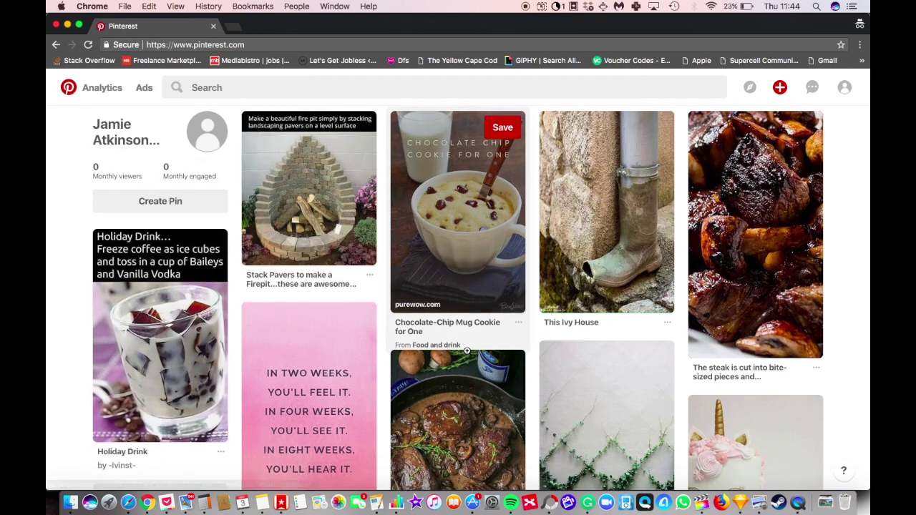
{"action": "scroll", "coordinate": [467, 351], "scroll_direction": "down", "scroll_amount": 6}
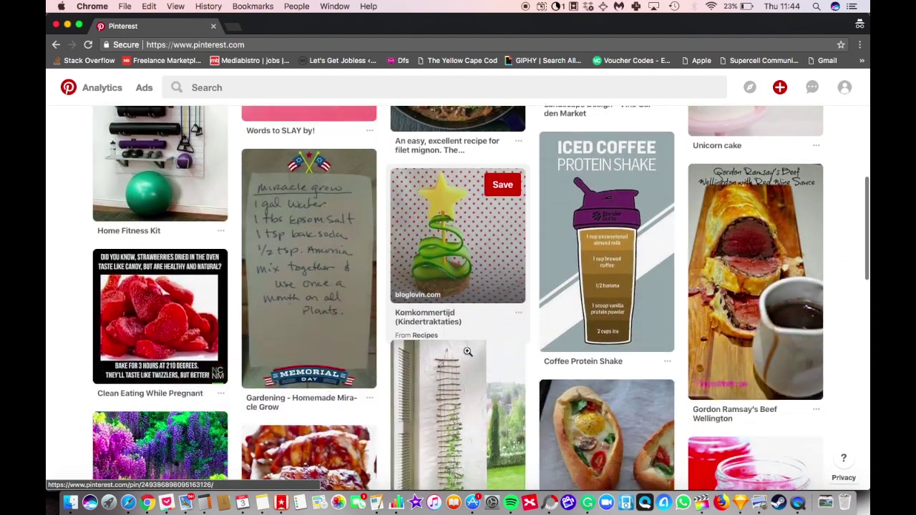
{"action": "scroll", "coordinate": [466, 352], "scroll_direction": "down", "scroll_amount": 5}
{"action": "scroll", "coordinate": [466, 350], "scroll_direction": "down", "scroll_amount": 5}
{"action": "scroll", "coordinate": [467, 351], "scroll_direction": "down", "scroll_amount": 7}
{"action": "scroll", "coordinate": [466, 351], "scroll_direction": "up", "scroll_amount": 20}
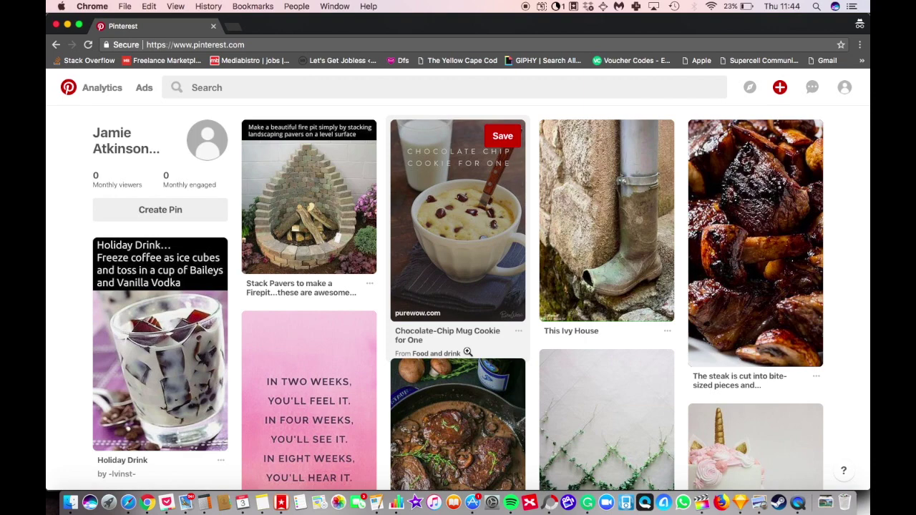
Step: Go to the profile page through the account menu and show its Boards tab
{"action": "left_click", "coordinate": [845, 95]}
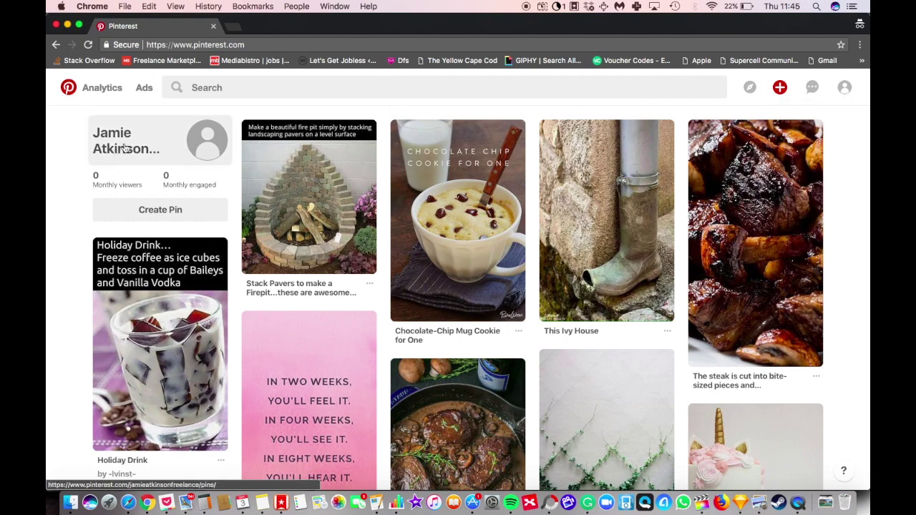
{"action": "left_click", "coordinate": [202, 146]}
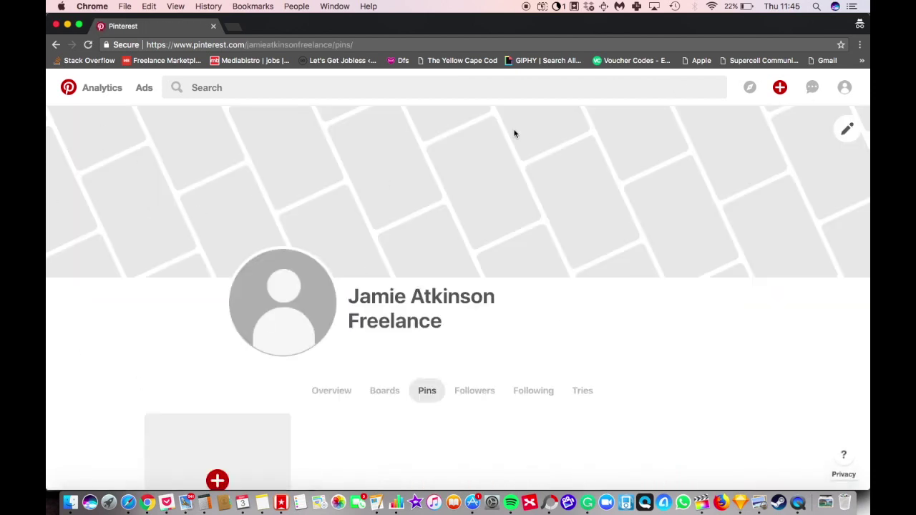
{"action": "scroll", "coordinate": [510, 333], "scroll_direction": "down", "scroll_amount": 3}
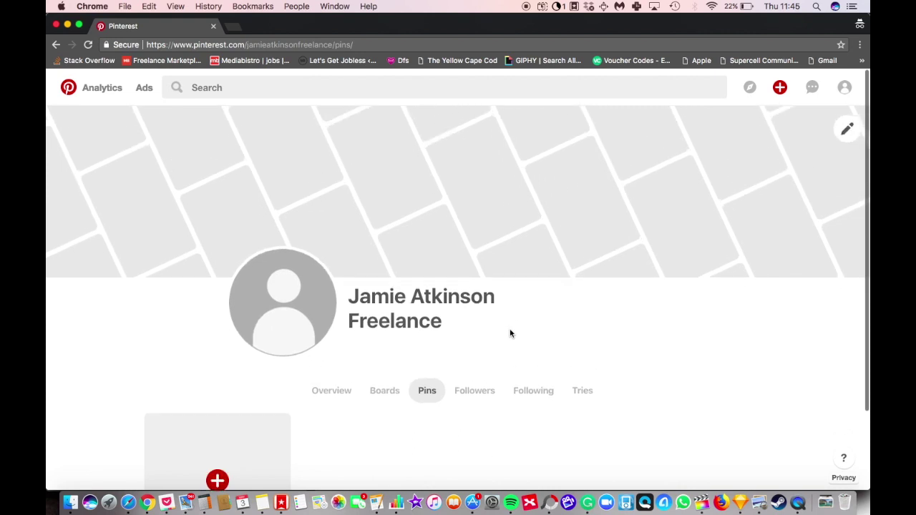
{"action": "left_click", "coordinate": [387, 297]}
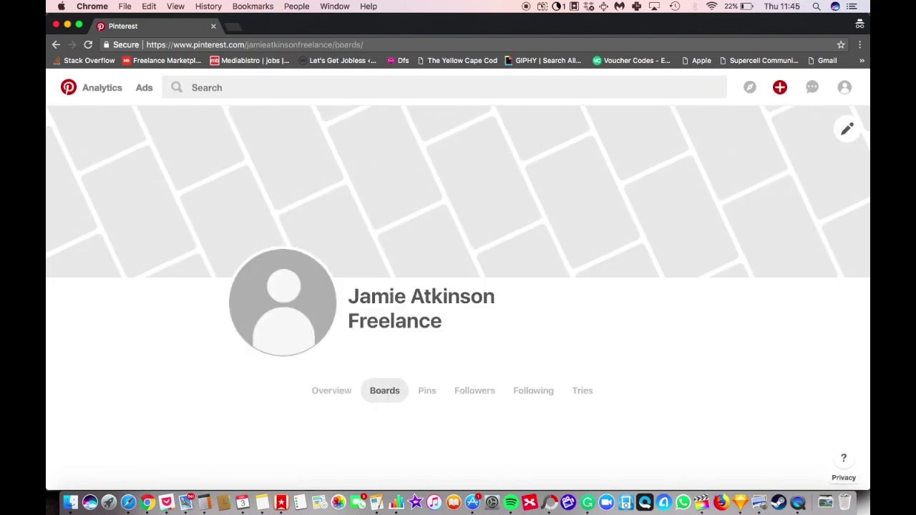
{"action": "scroll", "coordinate": [443, 356], "scroll_direction": "down", "scroll_amount": 3}
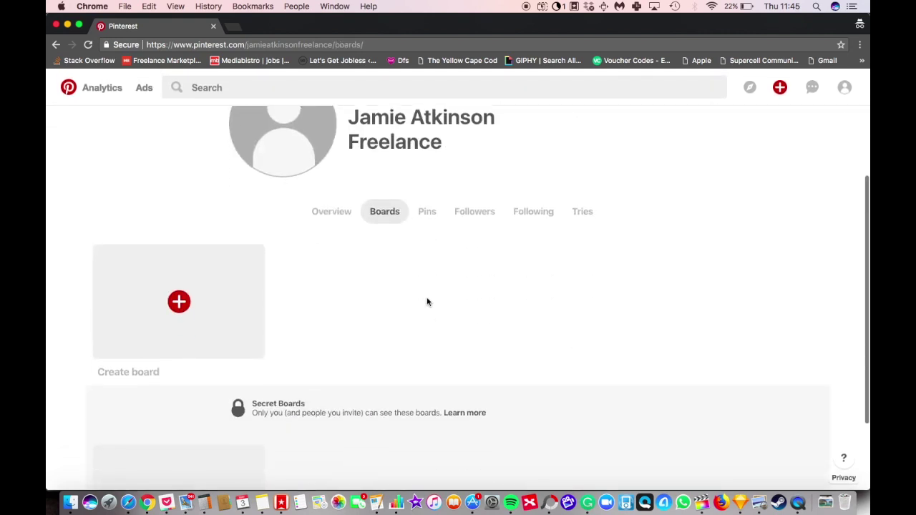
{"action": "scroll", "coordinate": [428, 301], "scroll_direction": "down", "scroll_amount": 3}
{"action": "scroll", "coordinate": [364, 186], "scroll_direction": "up", "scroll_amount": 3}
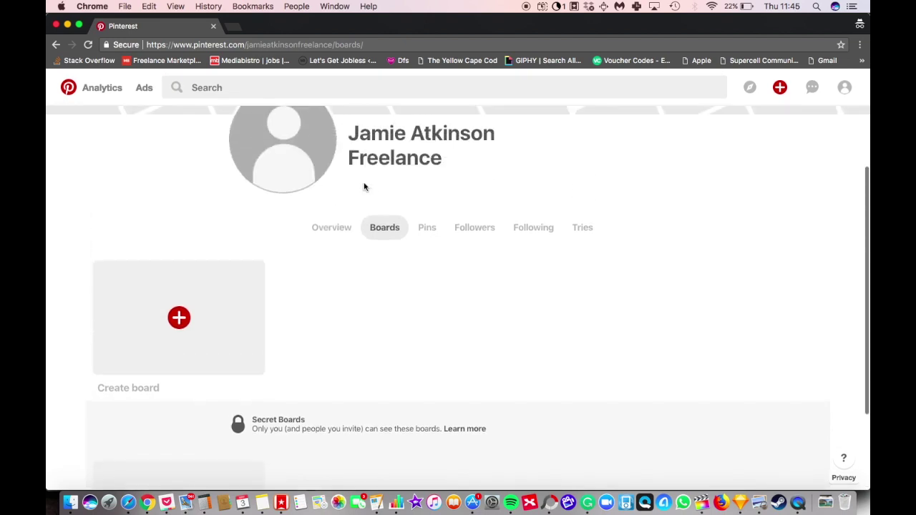
Step: Check the profile Overview, then return to the empty Boards tab
{"action": "left_click", "coordinate": [346, 232]}
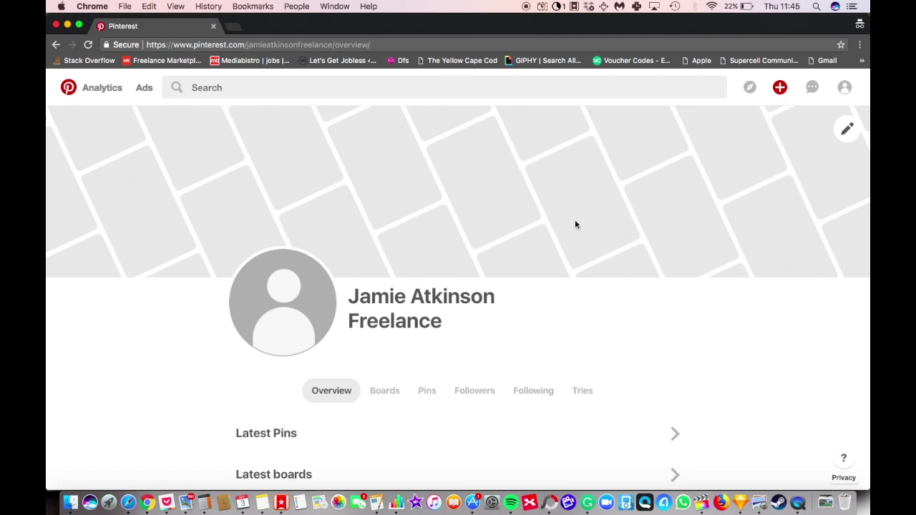
{"action": "scroll", "coordinate": [644, 233], "scroll_direction": "down", "scroll_amount": 2}
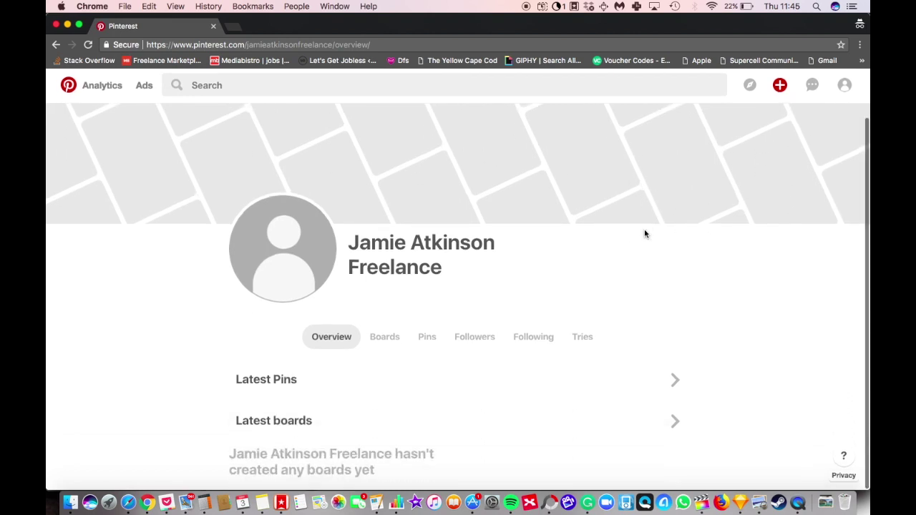
{"action": "left_click", "coordinate": [384, 338]}
{"action": "scroll", "coordinate": [503, 290], "scroll_direction": "down", "scroll_amount": 5}
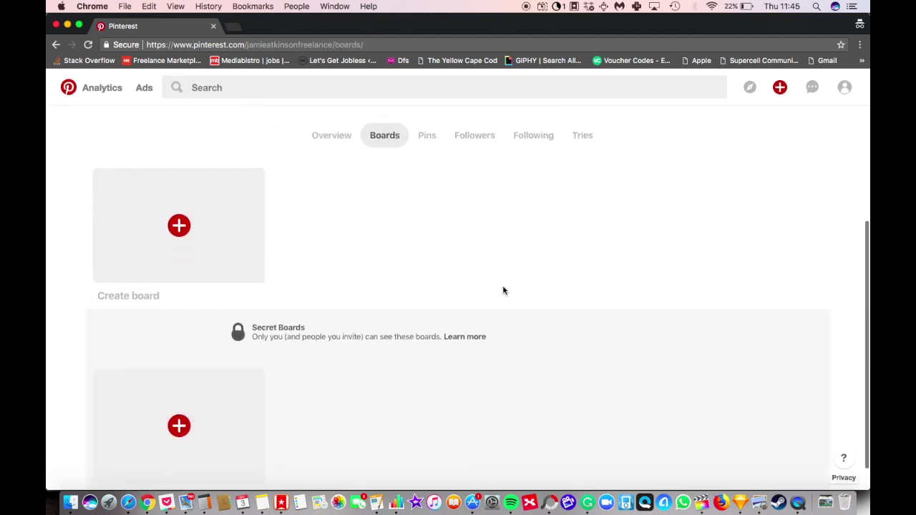
{"action": "scroll", "coordinate": [503, 291], "scroll_direction": "up", "scroll_amount": 2}
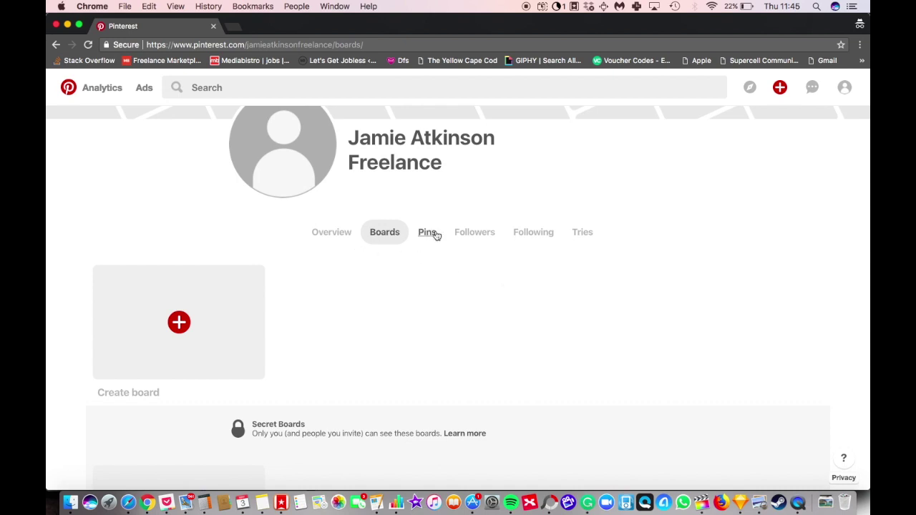
{"action": "scroll", "coordinate": [434, 233], "scroll_direction": "up", "scroll_amount": 2}
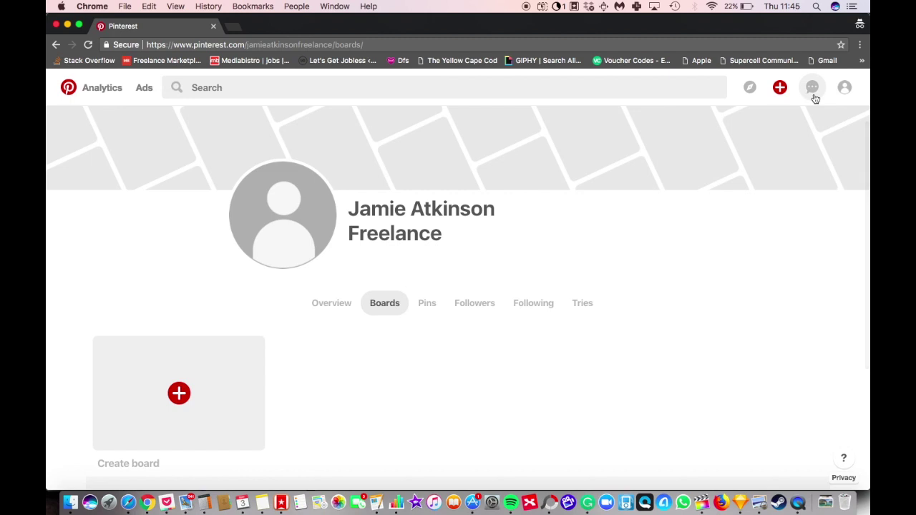
Step: Go to the account settings' profile page via the account menu
{"action": "left_click", "coordinate": [845, 88]}
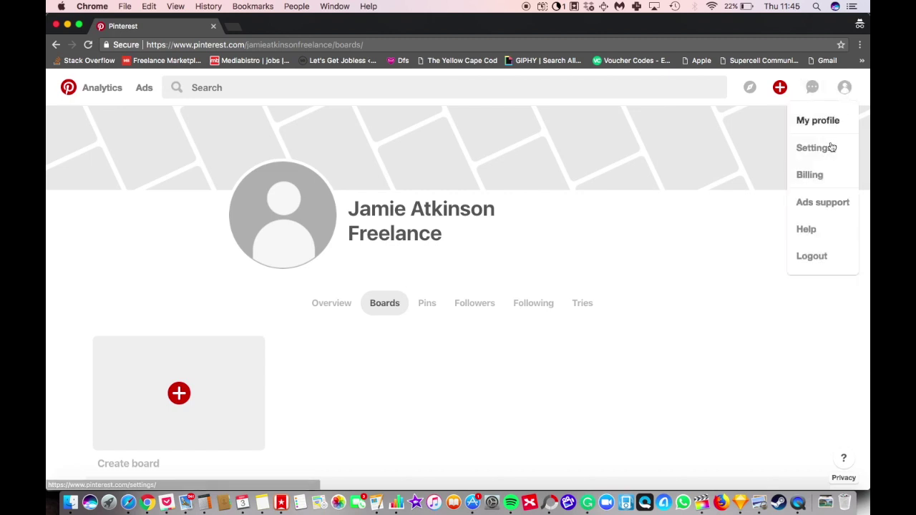
{"action": "left_click", "coordinate": [836, 126]}
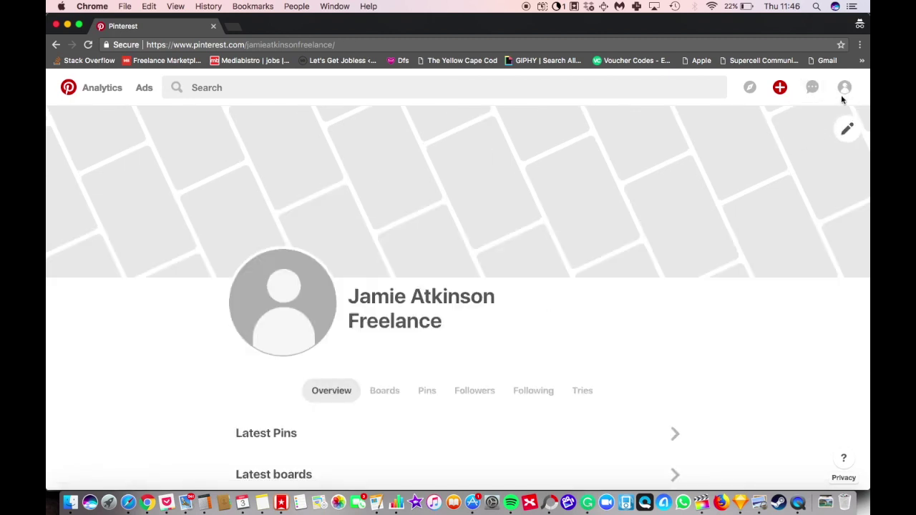
{"action": "left_click", "coordinate": [843, 95]}
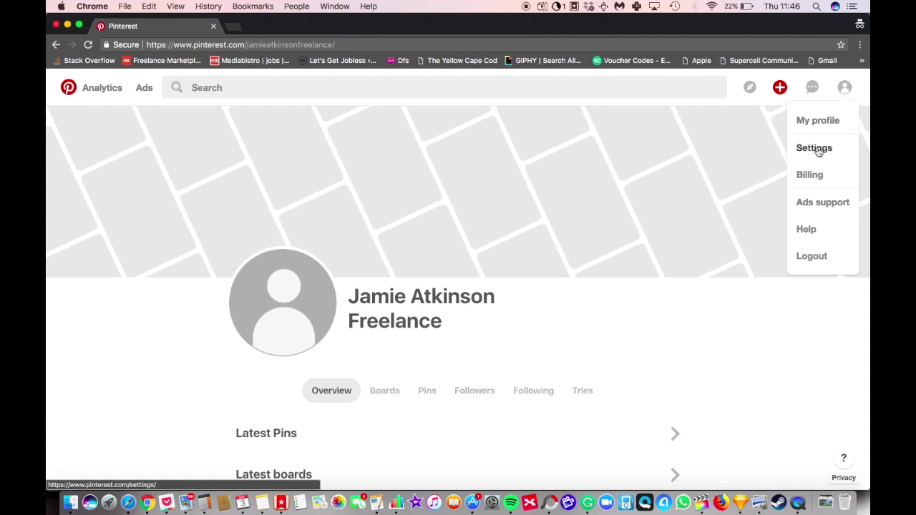
{"action": "left_click", "coordinate": [817, 148]}
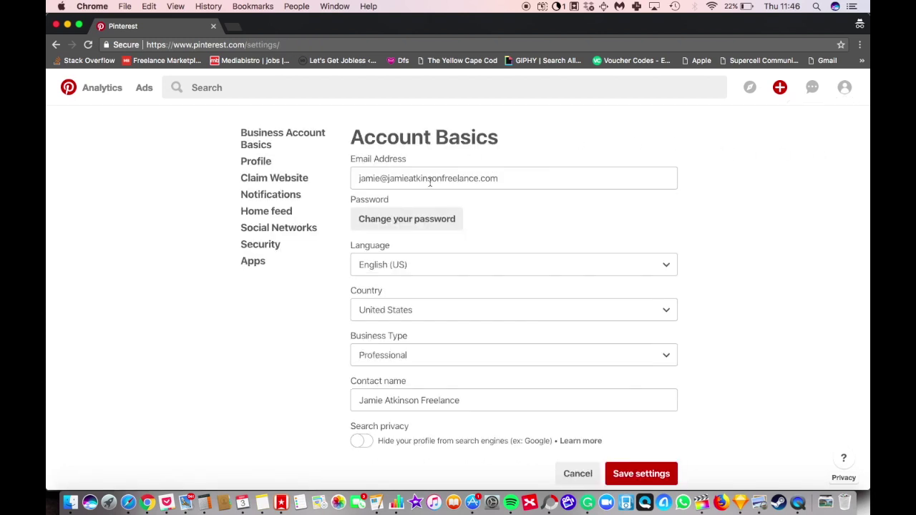
{"action": "scroll", "coordinate": [400, 324], "scroll_direction": "down", "scroll_amount": 1}
{"action": "scroll", "coordinate": [400, 324], "scroll_direction": "down", "scroll_amount": 2}
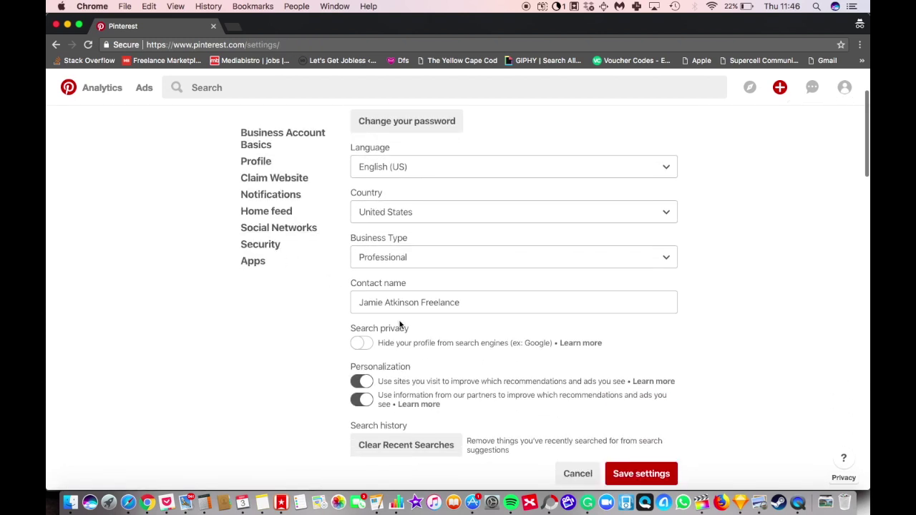
{"action": "scroll", "coordinate": [399, 295], "scroll_direction": "down", "scroll_amount": 2}
{"action": "scroll", "coordinate": [399, 296], "scroll_direction": "down", "scroll_amount": 1}
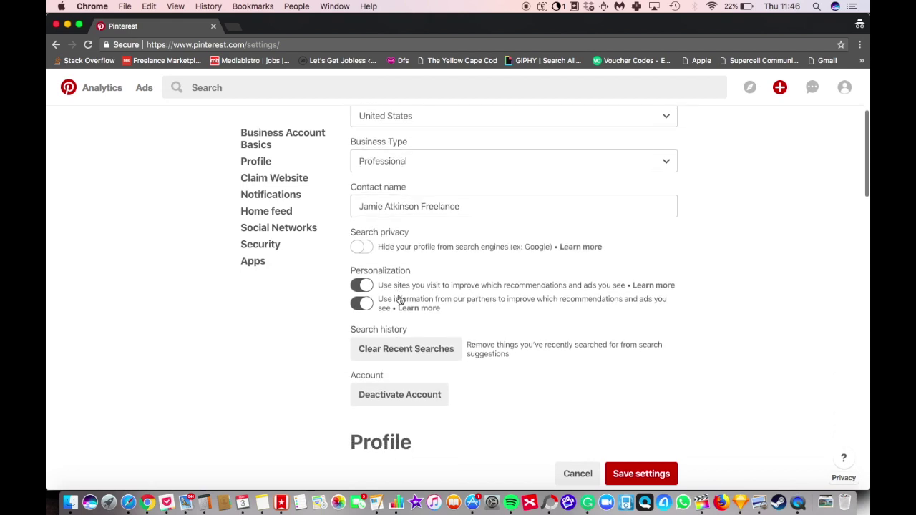
{"action": "scroll", "coordinate": [422, 275], "scroll_direction": "down", "scroll_amount": 1}
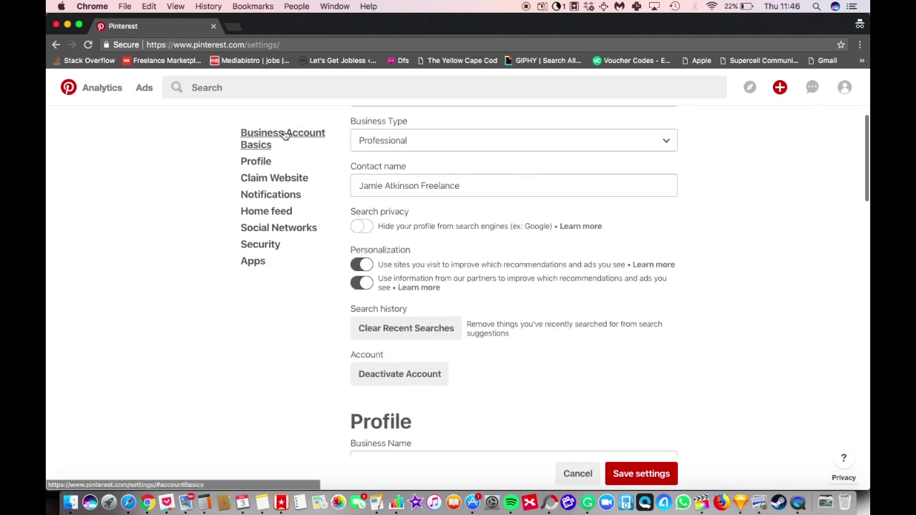
{"action": "scroll", "coordinate": [505, 259], "scroll_direction": "down", "scroll_amount": 2}
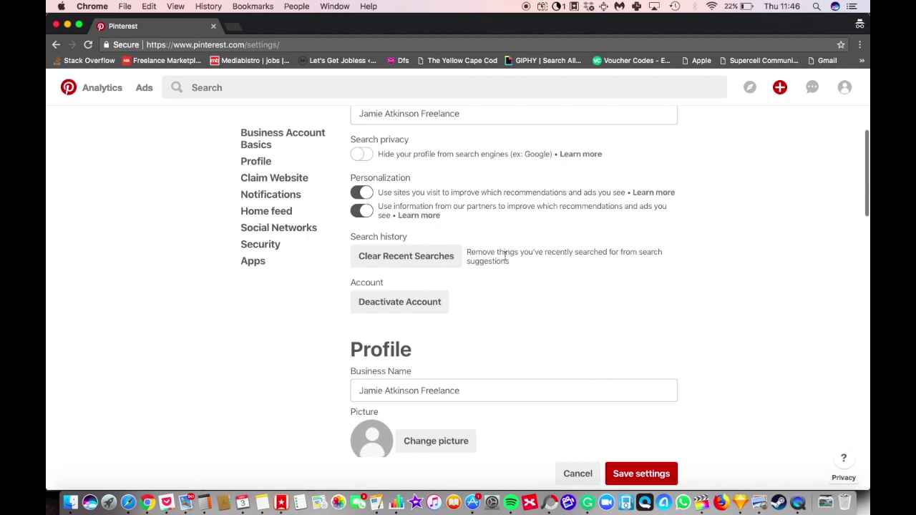
{"action": "scroll", "coordinate": [458, 190], "scroll_direction": "down", "scroll_amount": 4}
Step: Replace the Business Name with the beginning 'Vegan Style -'
{"action": "left_click_drag", "start_coordinate": [477, 267], "coordinate": [272, 259]}
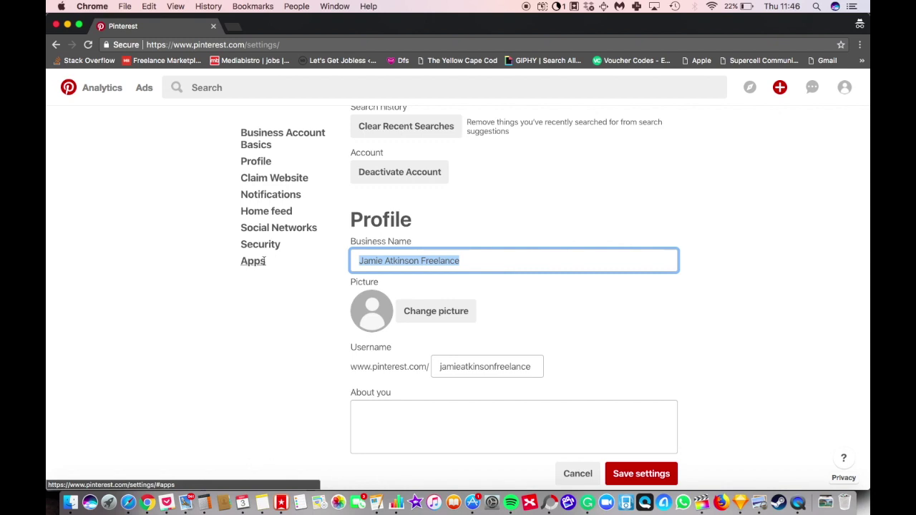
{"action": "type", "text": "W"}
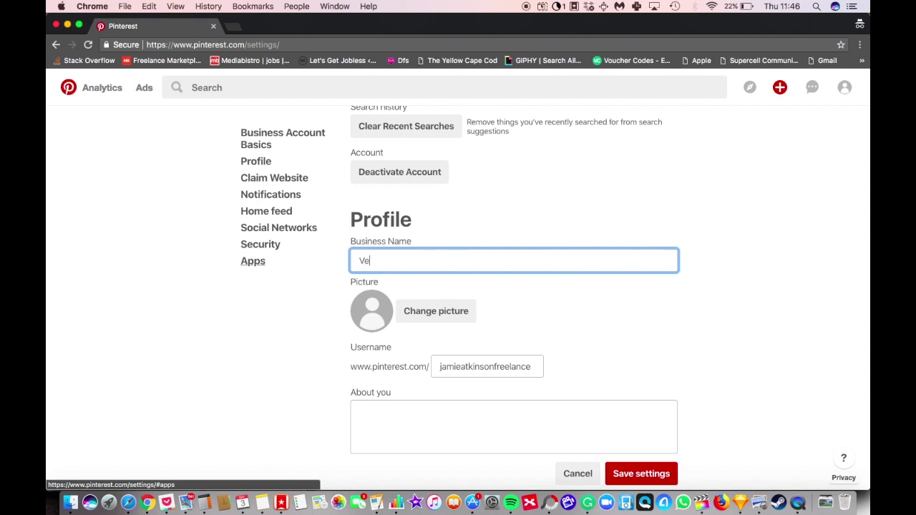
{"action": "key", "text": "BackSpace"}
{"action": "type", "text": "Vegan Style -"}
{"action": "left_click", "coordinate": [213, 93]}
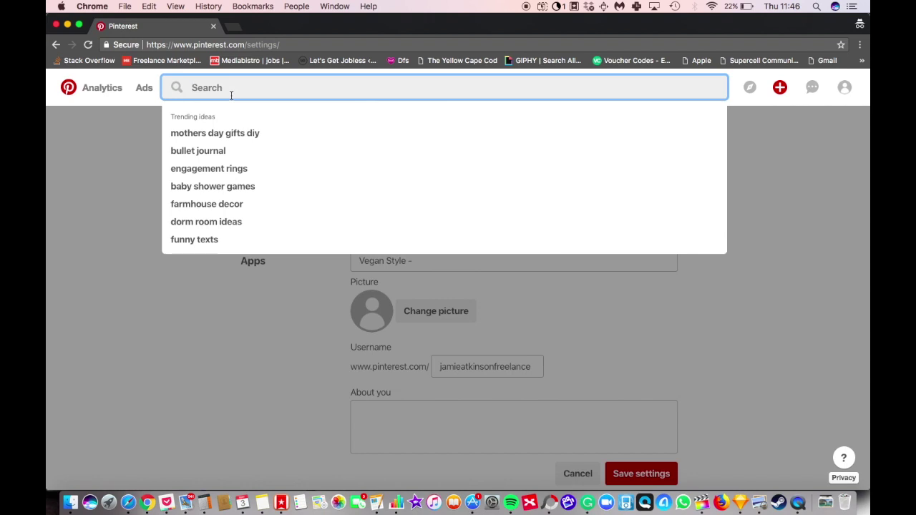
{"action": "type", "text": "vegan"}
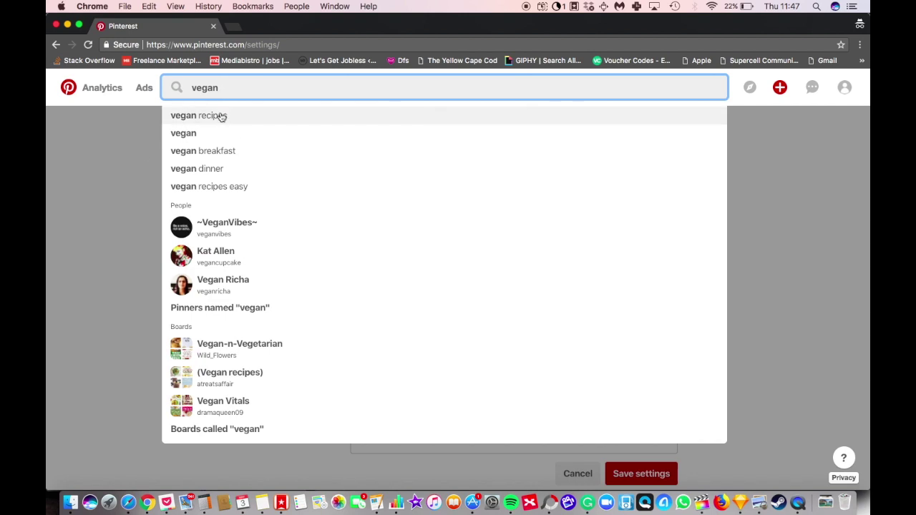
{"action": "left_click", "coordinate": [113, 196]}
{"action": "left_click", "coordinate": [437, 256]}
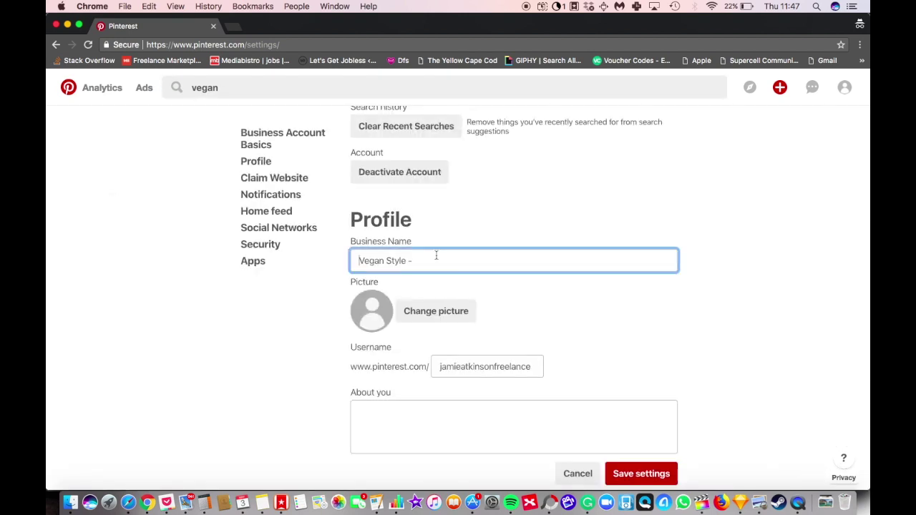
Step: Complete the business name 'Vegan Style - Bringing Vegan Recipes To Life' and replace the username with a Vegan handle
{"action": "type", "text": "- Bringing Vegan Recipes To Life"}
{"action": "left_click", "coordinate": [466, 402]}
{"action": "double_click", "coordinate": [493, 369]}
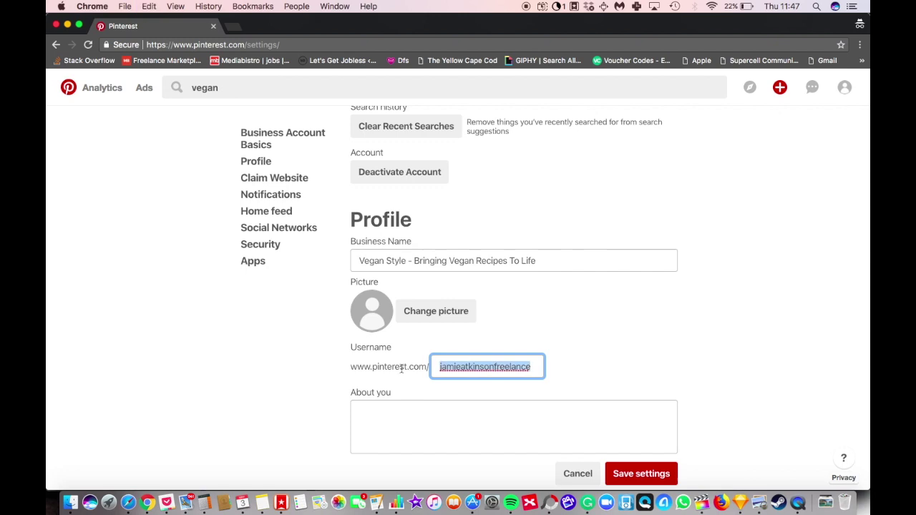
{"action": "type", "text": "Vegan"}
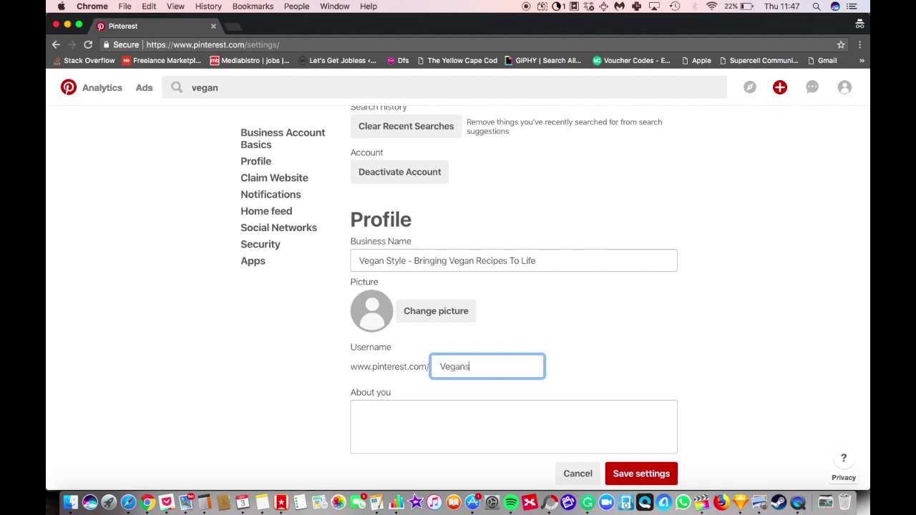
{"action": "left_click", "coordinate": [457, 415]}
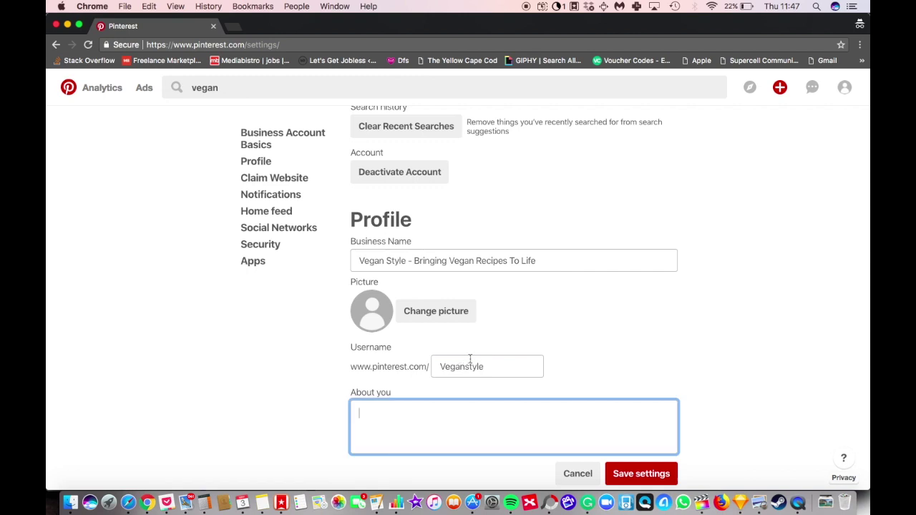
{"action": "scroll", "coordinate": [458, 387], "scroll_direction": "down", "scroll_amount": 1}
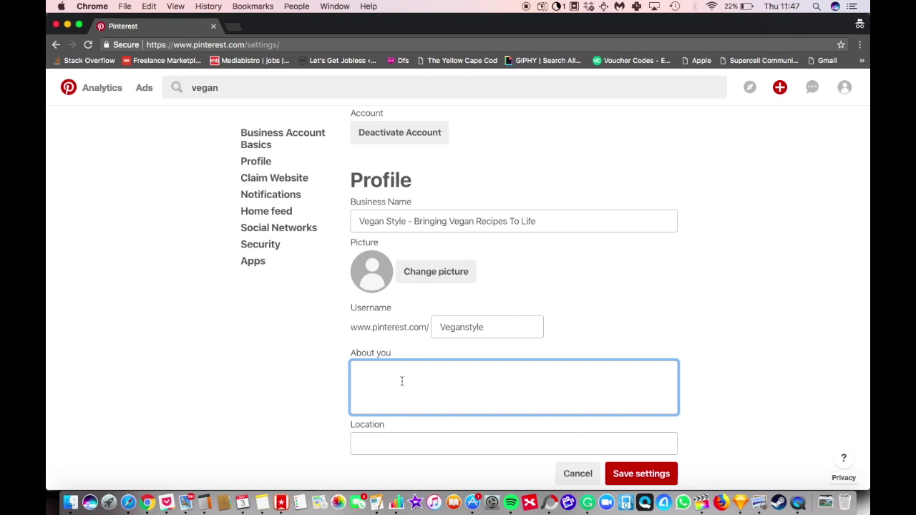
Step: Write the About you text on bringing vegan recipes to life, ending 'this blog may be for you.'
{"action": "type", "text": "Vegan Style Aims to bring Vegan Recipes "}
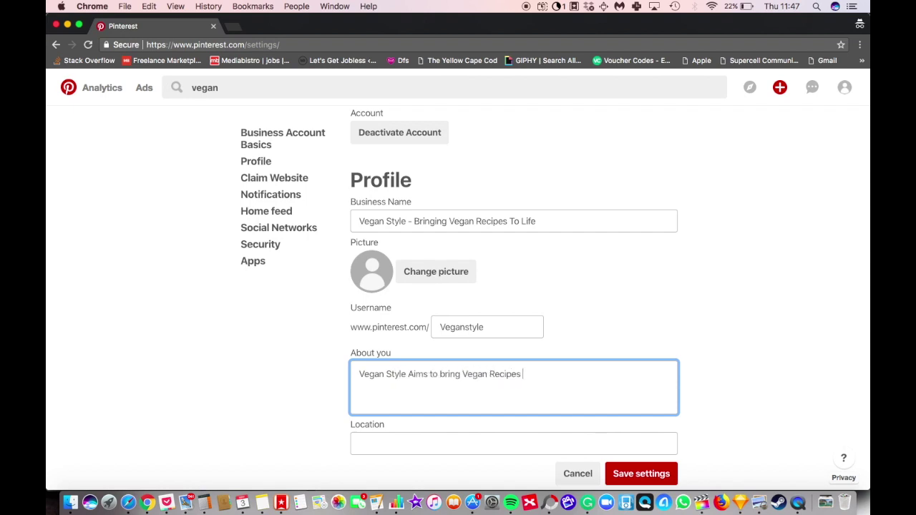
{"action": "type", "text": "to Life. If you have an interest in healt"}
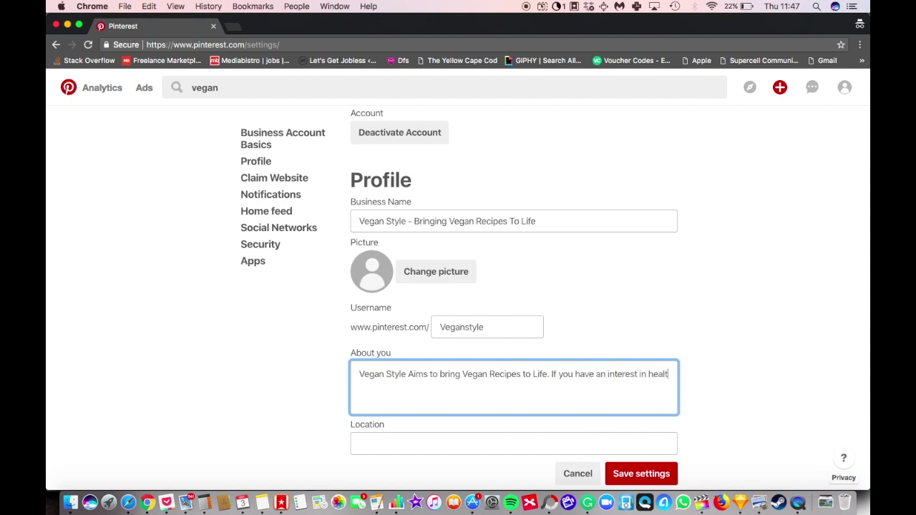
{"action": "type", "text": "hy eating,"}
{"action": "type", "text": " p"}
{"action": "key", "text": "BackSpace"}
{"action": "key", "text": "BackSpace"}
{"action": "key", "text": "BackSpace"}
{"action": "type", "text": "and plant-"}
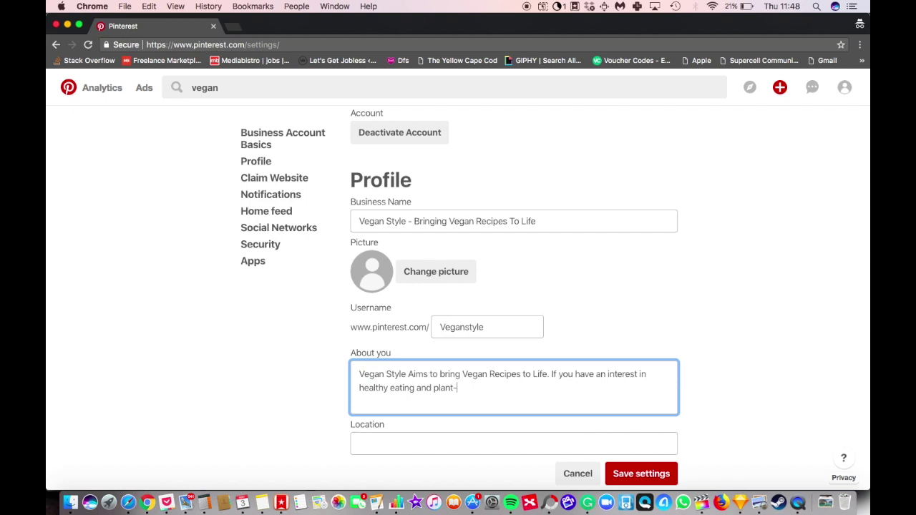
{"action": "key", "text": "BackSpace"}
{"action": "type", "text": "based diets, this"}
{"action": "type", "text": "blog ma"}
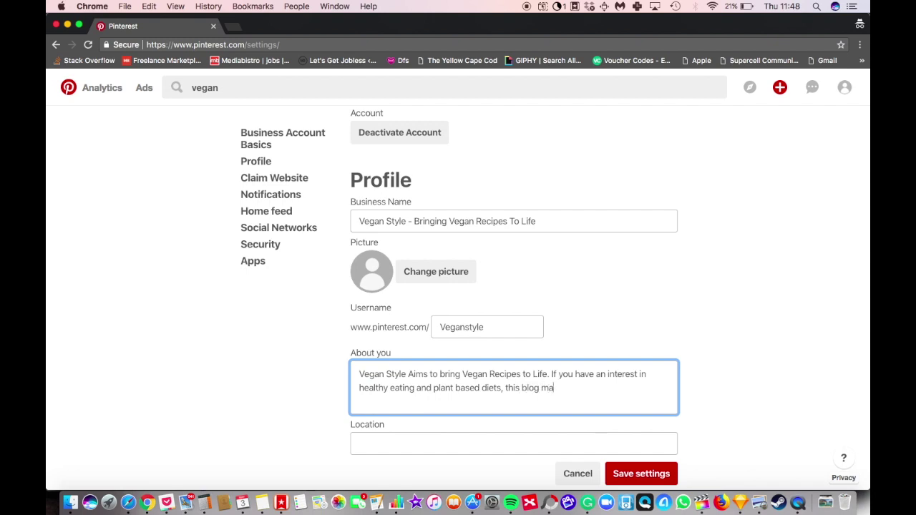
{"action": "type", "text": "y be for you."}
{"action": "key", "text": "Tab"}
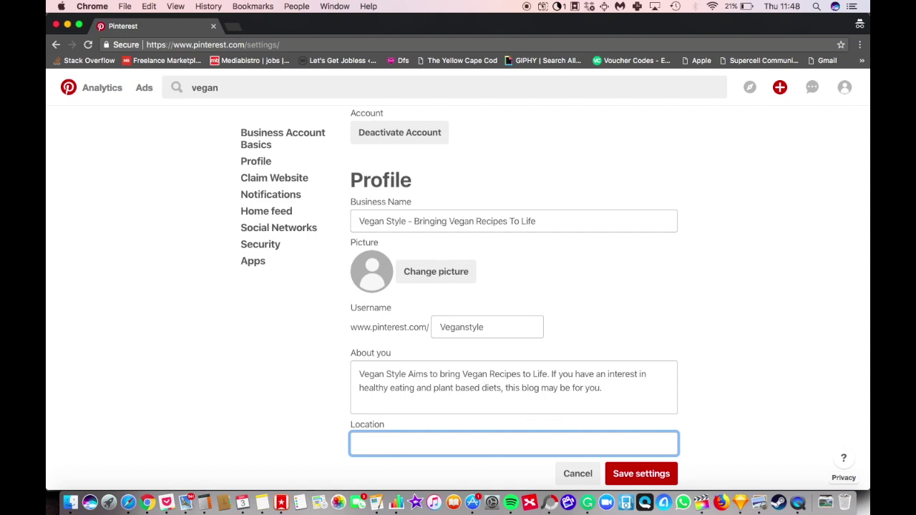
{"action": "left_click", "coordinate": [236, 87]}
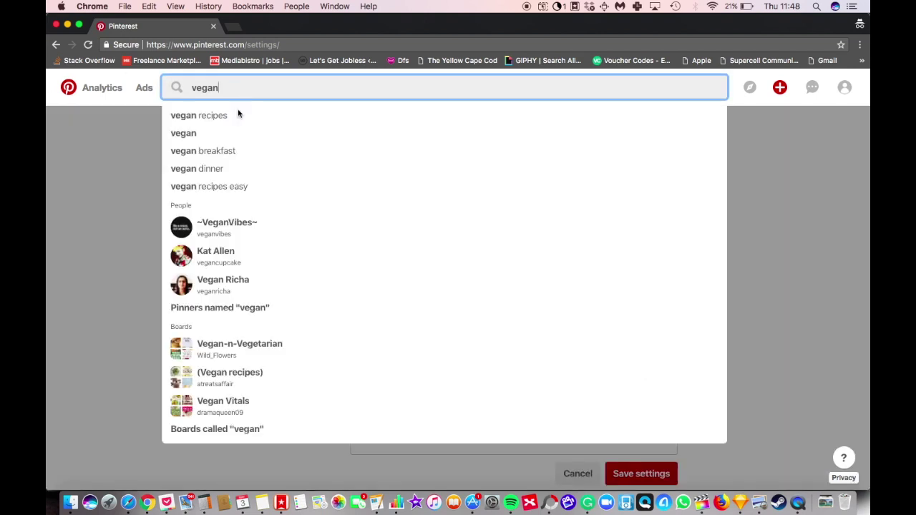
{"action": "type", "text": "re"}
{"action": "key", "text": "BackSpace"}
{"action": "key", "text": "BackSpace"}
{"action": "key", "text": "super+a"}
{"action": "type", "text": "plant"}
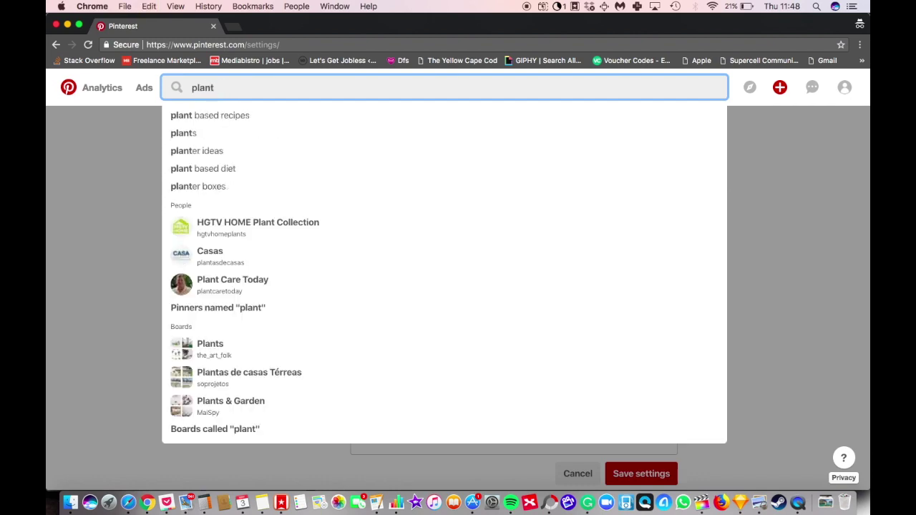
{"action": "key", "text": "Escape"}
{"action": "left_click", "coordinate": [237, 87]}
{"action": "type", "text": "based"}
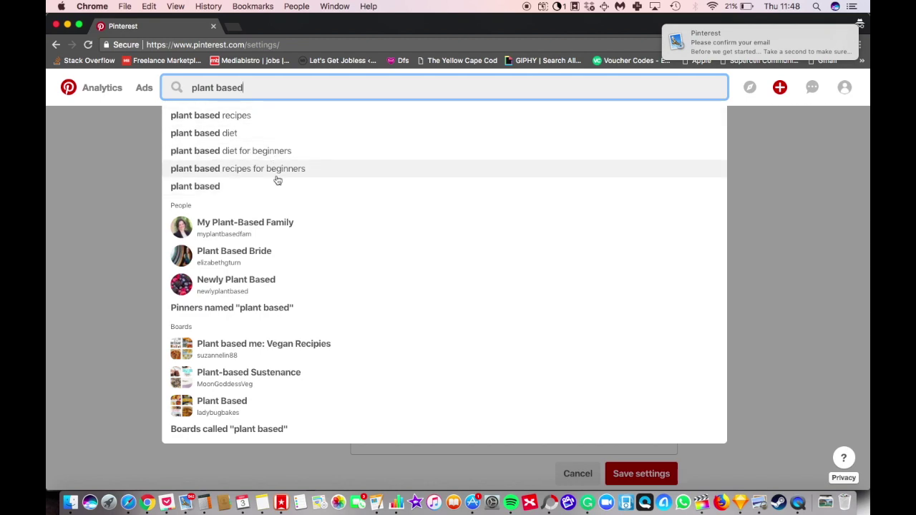
{"action": "left_click", "coordinate": [140, 218]}
{"action": "scroll", "coordinate": [470, 383], "scroll_direction": "down", "scroll_amount": 2}
{"action": "left_click", "coordinate": [491, 356]}
{"action": "scroll", "coordinate": [520, 394], "scroll_direction": "down", "scroll_amount": 2}
{"action": "scroll", "coordinate": [485, 354], "scroll_direction": "down", "scroll_amount": 2}
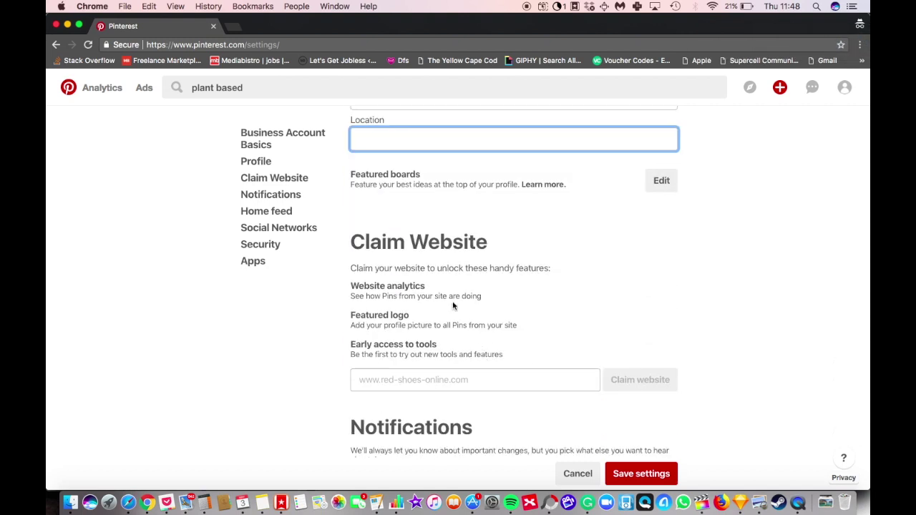
Step: Leave Location empty, attempt to save, and dismiss the 'username already taken' error
{"action": "left_click", "coordinate": [463, 320]}
{"action": "scroll", "coordinate": [460, 317], "scroll_direction": "down", "scroll_amount": 1}
{"action": "scroll", "coordinate": [460, 313], "scroll_direction": "down", "scroll_amount": 1}
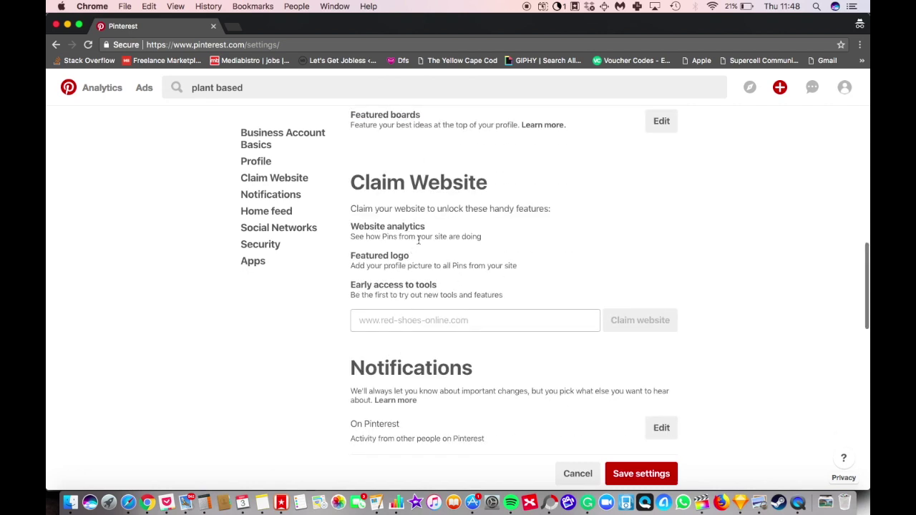
{"action": "scroll", "coordinate": [418, 241], "scroll_direction": "down", "scroll_amount": 1}
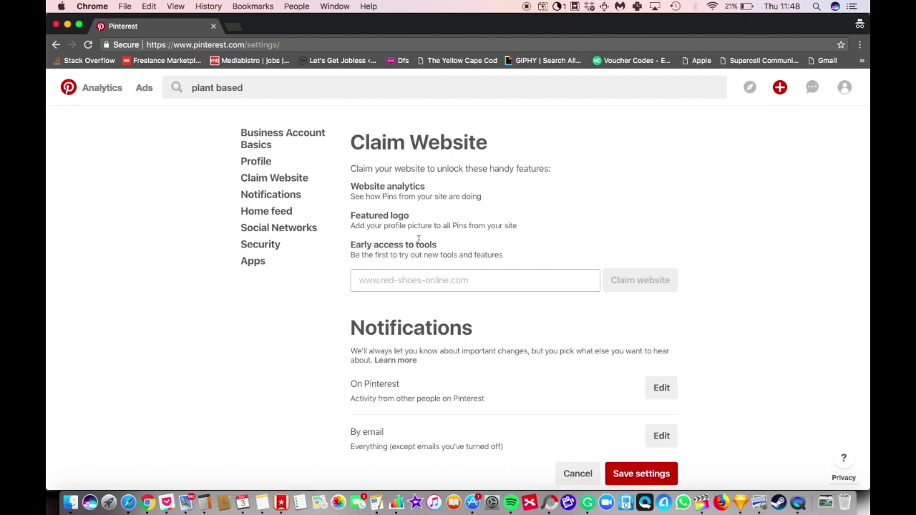
{"action": "scroll", "coordinate": [419, 243], "scroll_direction": "up", "scroll_amount": 5}
{"action": "scroll", "coordinate": [419, 241], "scroll_direction": "up", "scroll_amount": 3}
{"action": "scroll", "coordinate": [550, 302], "scroll_direction": "down", "scroll_amount": 7}
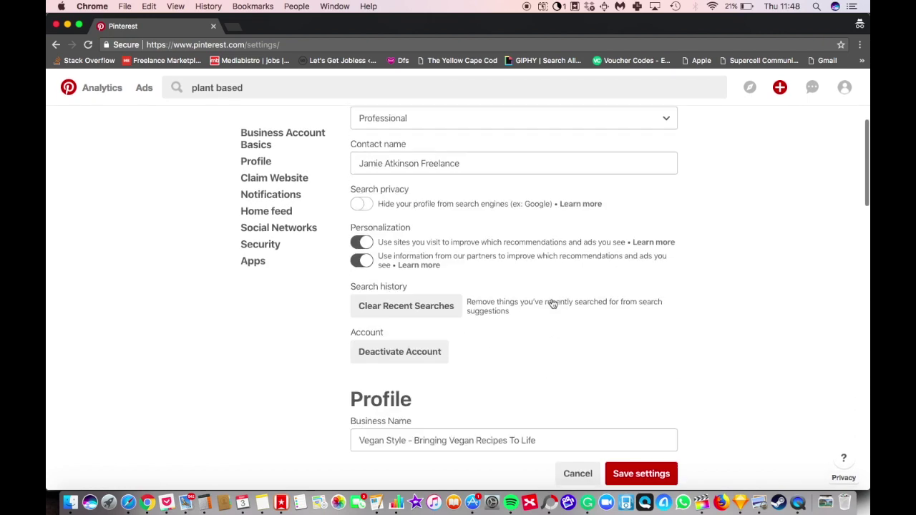
{"action": "scroll", "coordinate": [550, 303], "scroll_direction": "down", "scroll_amount": 10}
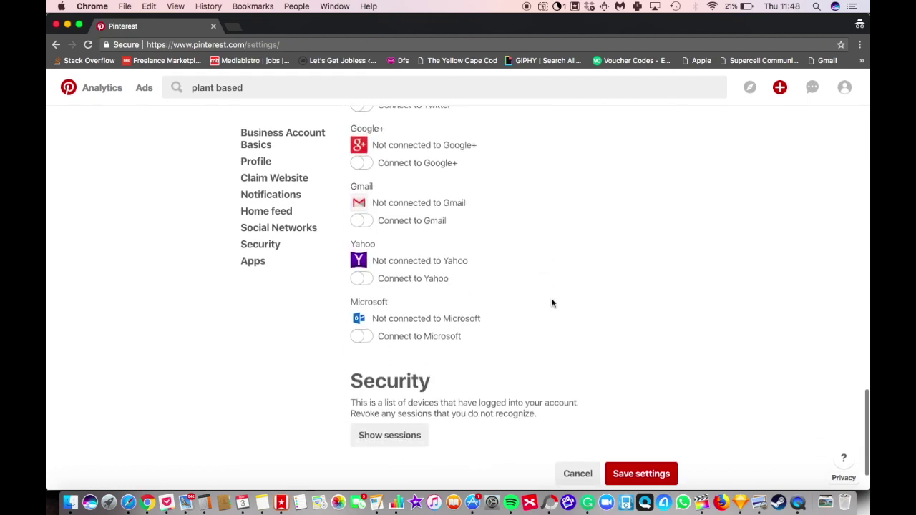
{"action": "scroll", "coordinate": [550, 303], "scroll_direction": "up", "scroll_amount": 8}
{"action": "left_click", "coordinate": [635, 478]}
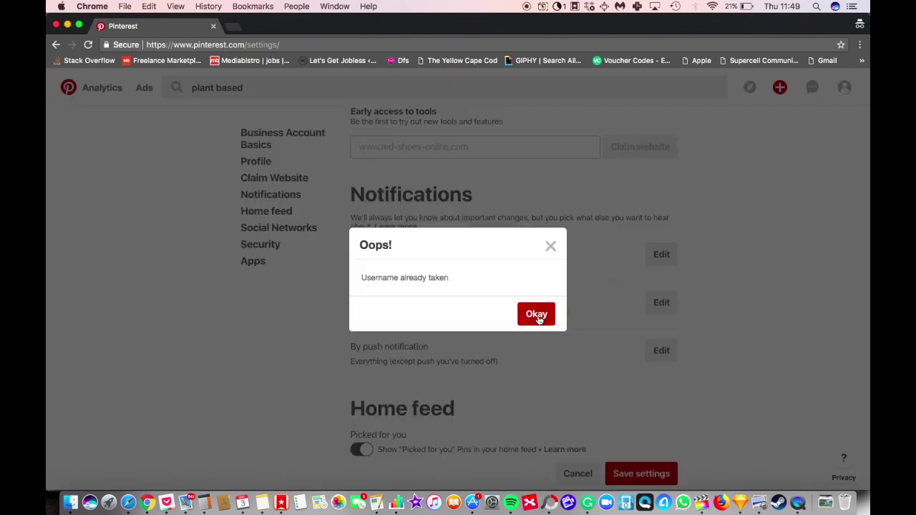
{"action": "left_click", "coordinate": [537, 317]}
Step: Restore the original username and save the profile settings
{"action": "scroll", "coordinate": [538, 276], "scroll_direction": "up", "scroll_amount": 6}
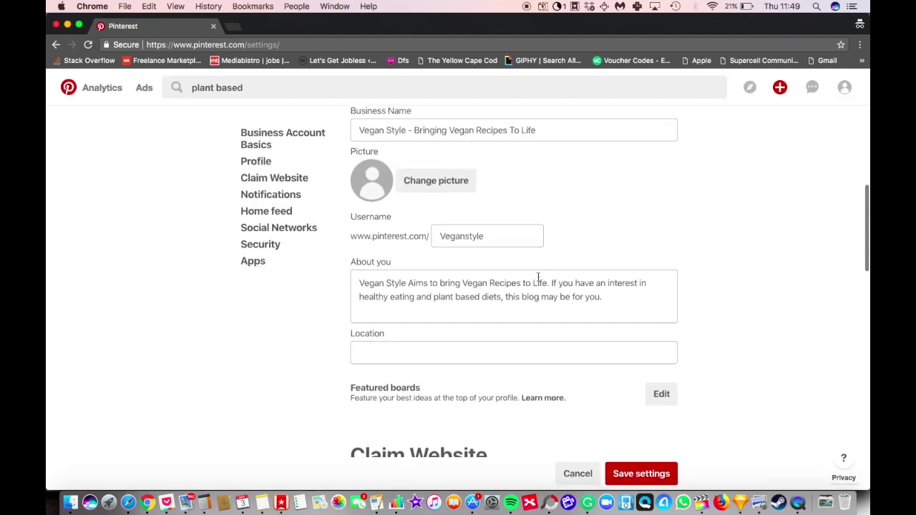
{"action": "left_click", "coordinate": [516, 239]}
{"action": "left_click_drag", "start_coordinate": [516, 239], "coordinate": [428, 237]}
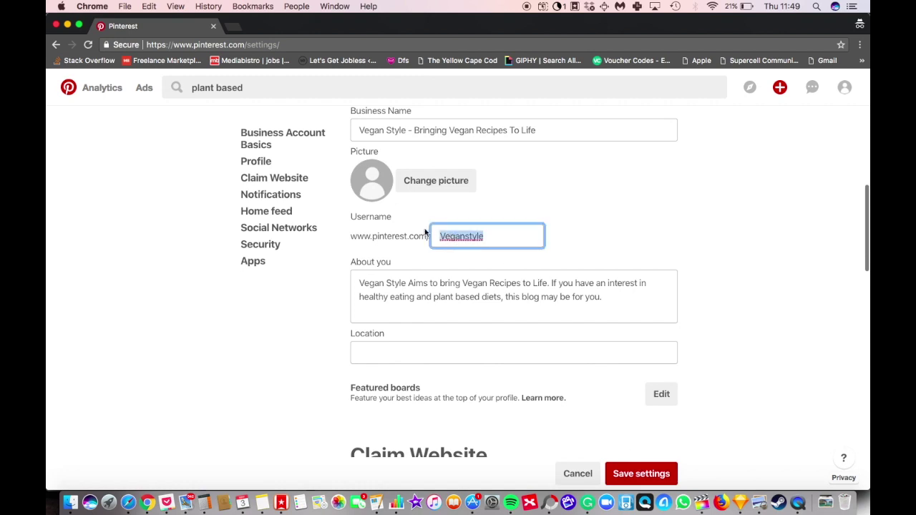
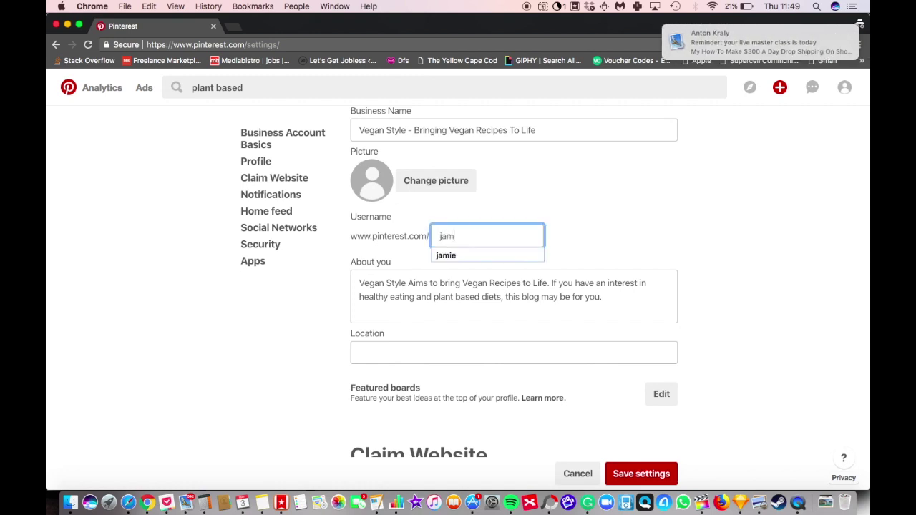
{"action": "key", "text": "BackSpace"}
{"action": "key", "text": "BackSpace"}
{"action": "key", "text": "BackSpace"}
{"action": "key", "text": "BackSpace"}
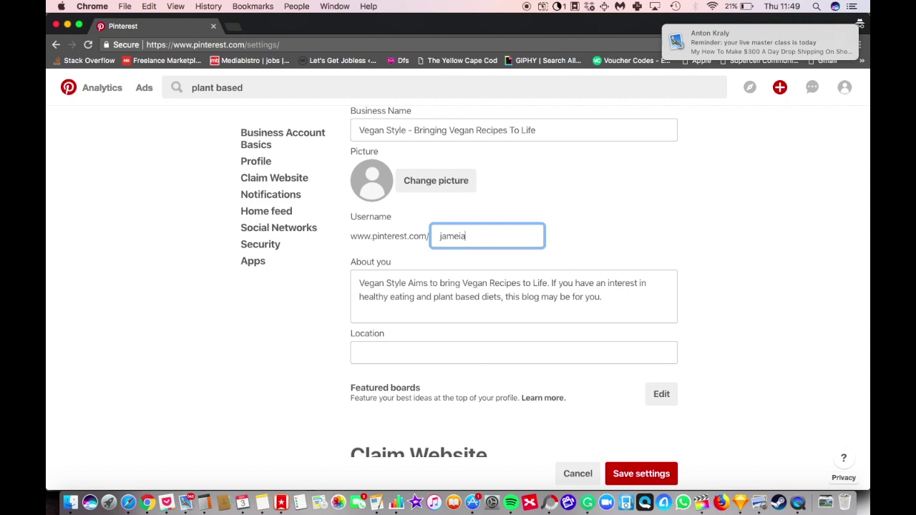
{"action": "left_click", "coordinate": [631, 475]}
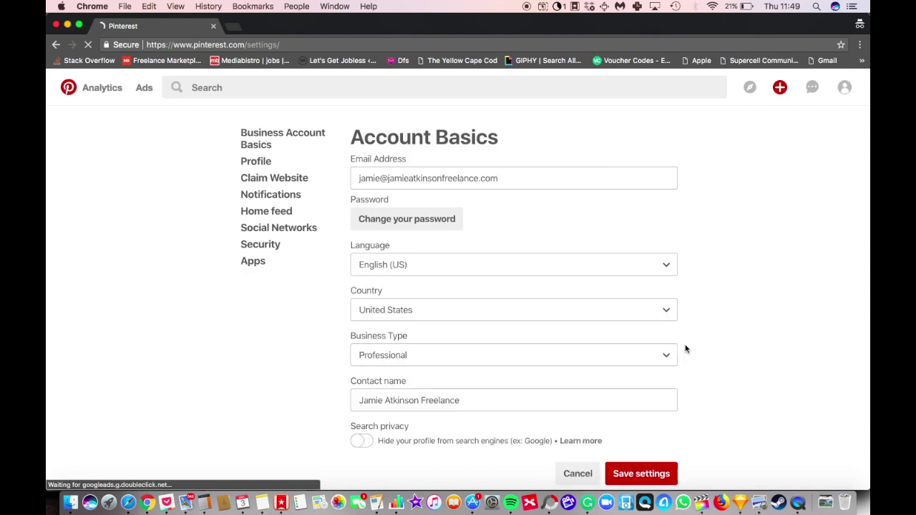
Step: Go to the Vegan Style profile and open its still-empty Boards tab
{"action": "left_click", "coordinate": [844, 87]}
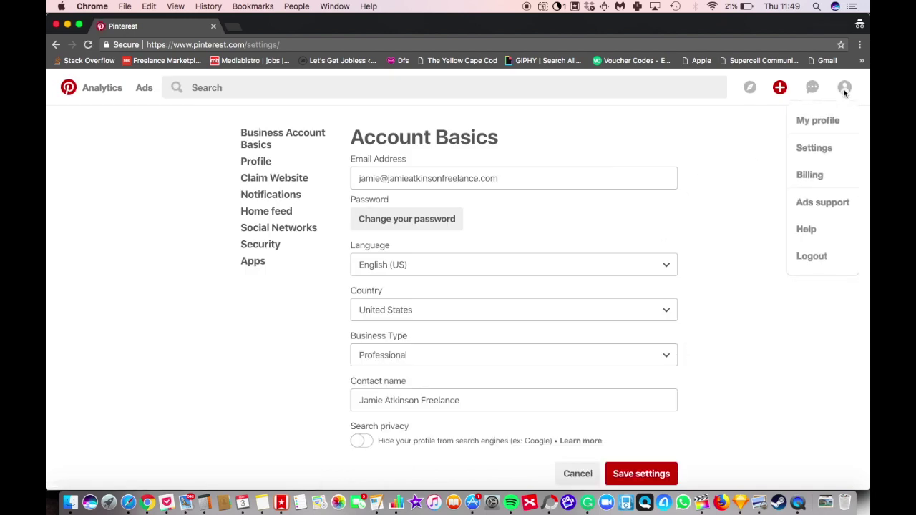
{"action": "left_click", "coordinate": [821, 123]}
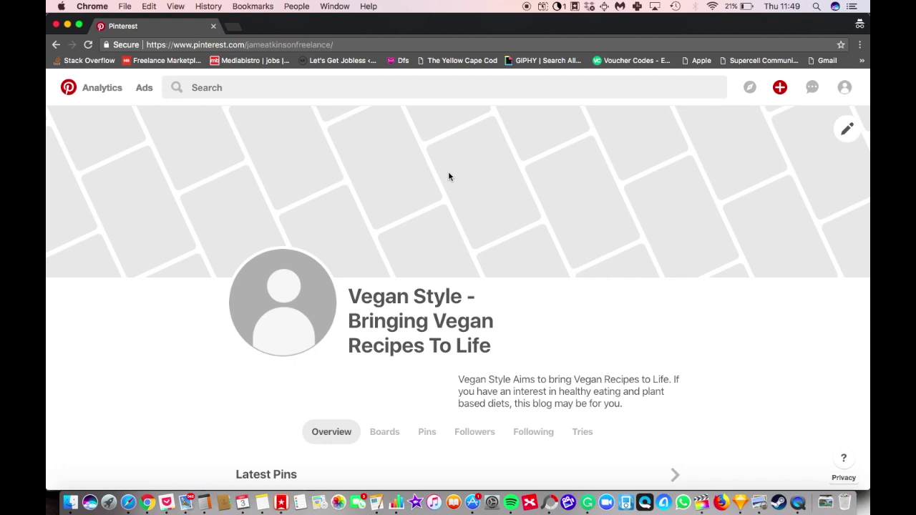
{"action": "scroll", "coordinate": [447, 176], "scroll_direction": "down", "scroll_amount": 3}
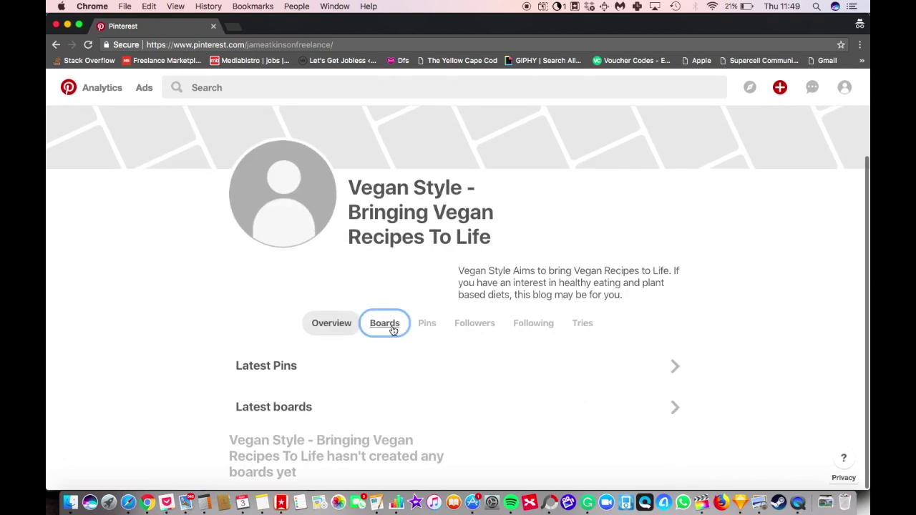
{"action": "left_click", "coordinate": [393, 331]}
{"action": "scroll", "coordinate": [363, 362], "scroll_direction": "down", "scroll_amount": 5}
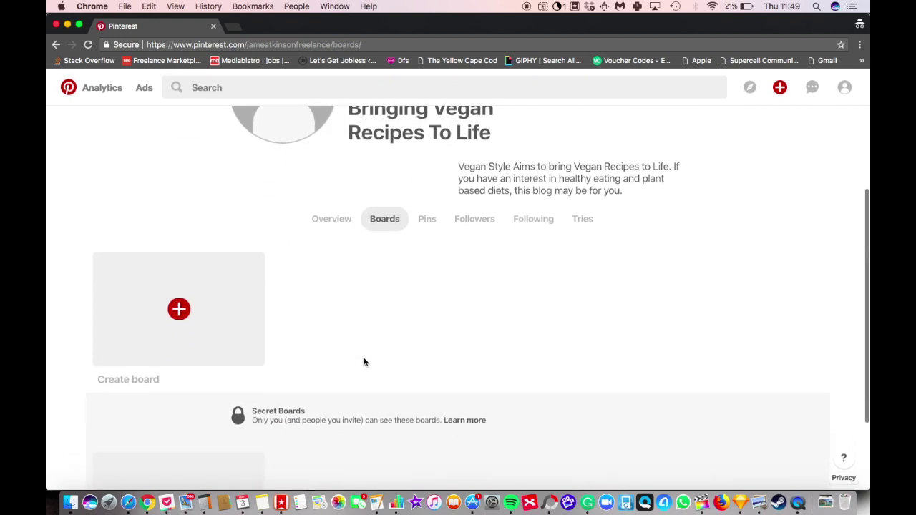
Step: Create a board named 'Vegan Recipes' and bring up its Edit your board settings
{"action": "left_click", "coordinate": [179, 309]}
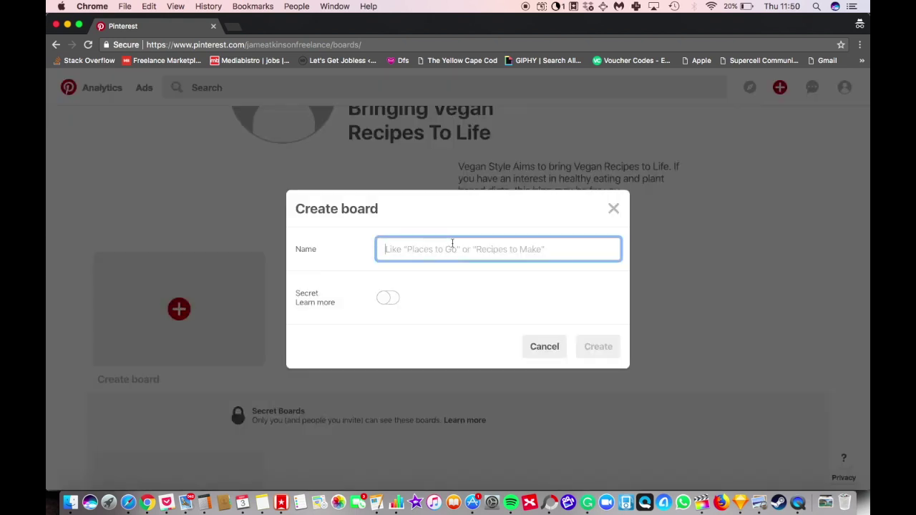
{"action": "type", "text": "Vegan Recipes"}
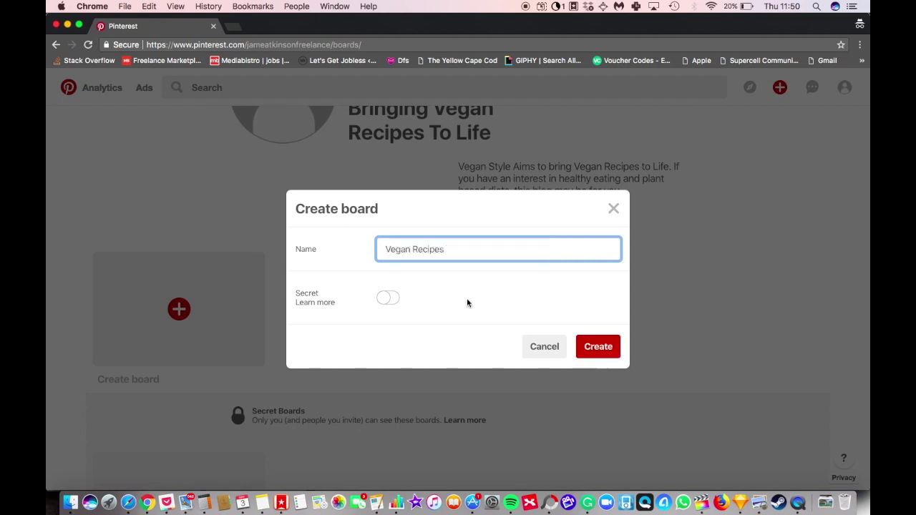
{"action": "left_click", "coordinate": [588, 347]}
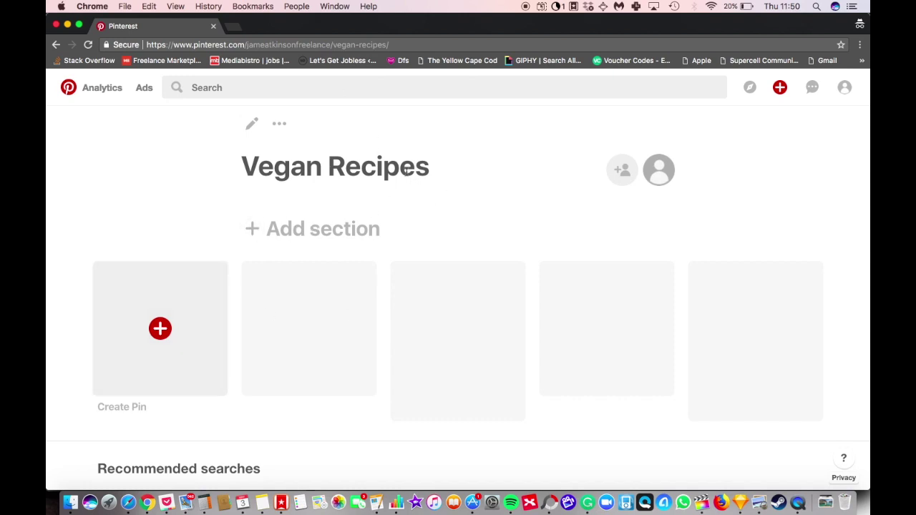
{"action": "left_click", "coordinate": [252, 123]}
Step: Describe the board as 'This Vegan recipe board is a selection of plant based recipes for a vegan lifestyle.', set category Food and drink, save
{"action": "left_click", "coordinate": [438, 200]}
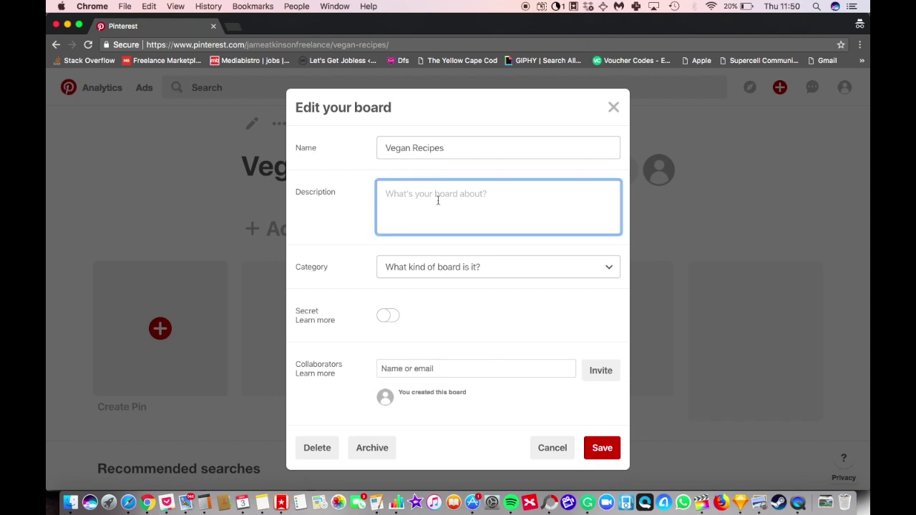
{"action": "type", "text": "A s"}
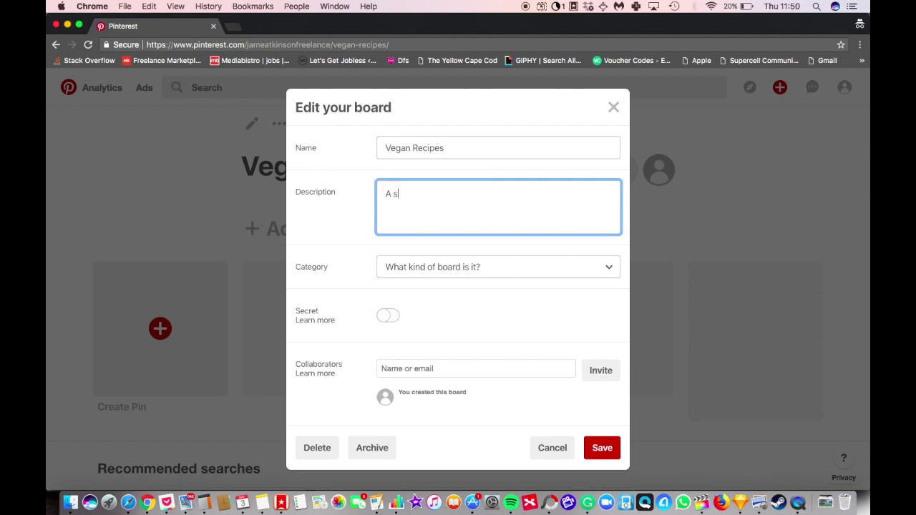
{"action": "type", "text": "election of plant based recipes for a vegan lif"}
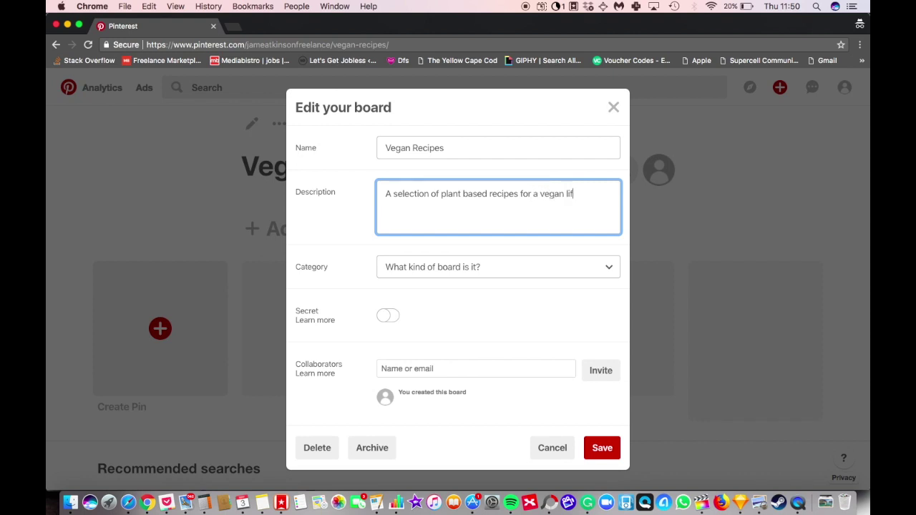
{"action": "type", "text": "estyle."}
{"action": "key", "text": "super+Up"}
{"action": "type", "text": "This "}
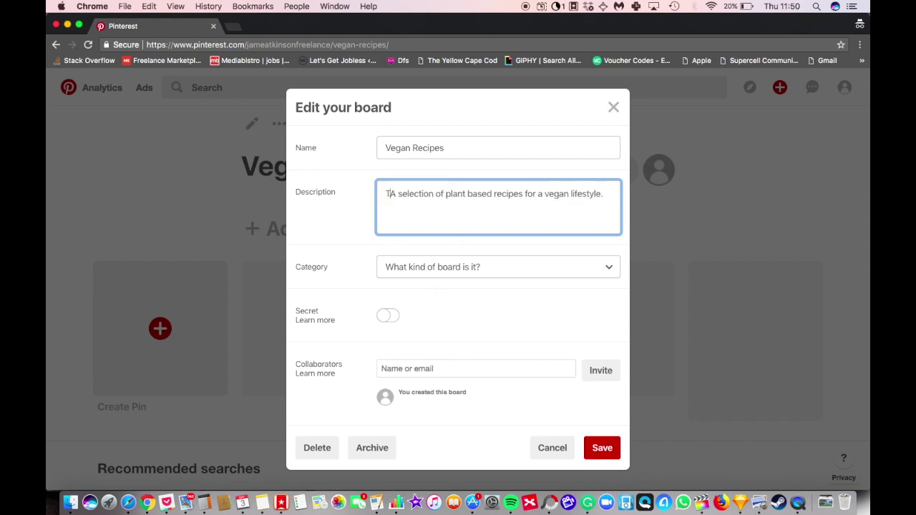
{"action": "type", "text": "Vegan reci"}
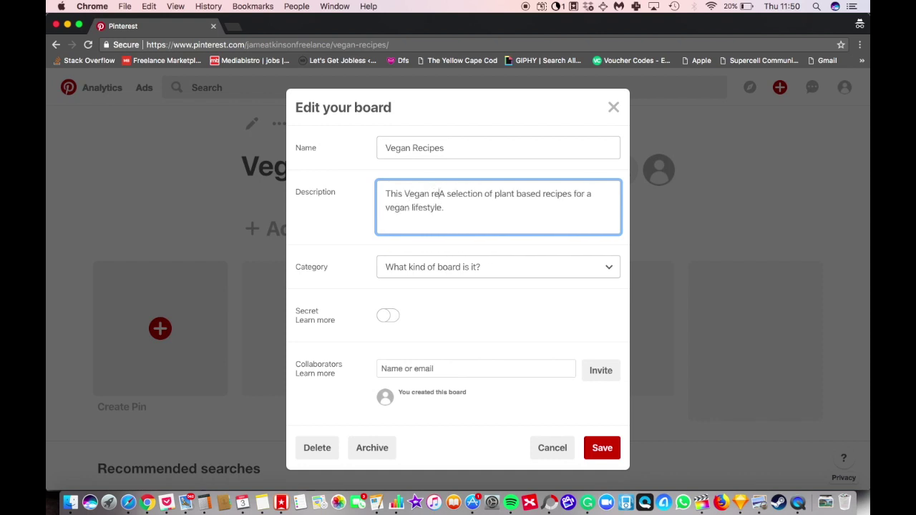
{"action": "type", "text": "pe board is"}
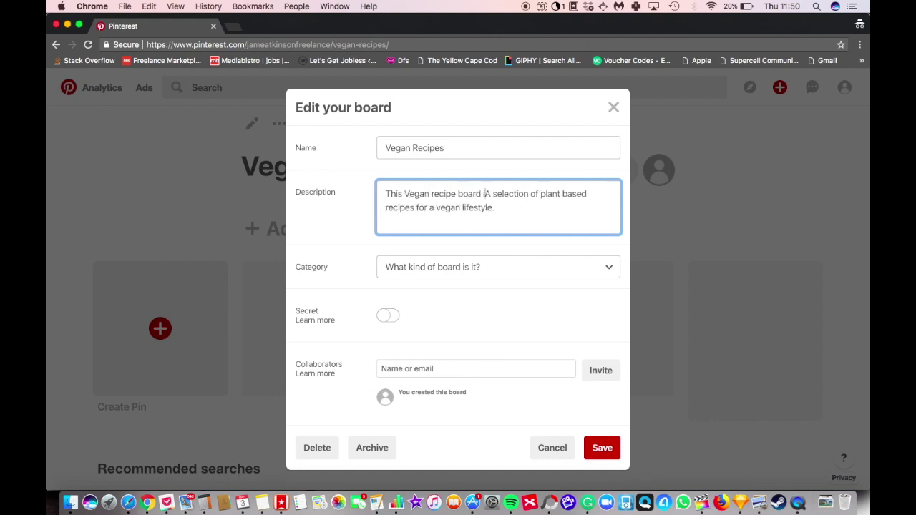
{"action": "key", "text": "BackSpace"}
{"action": "type", "text": "a"}
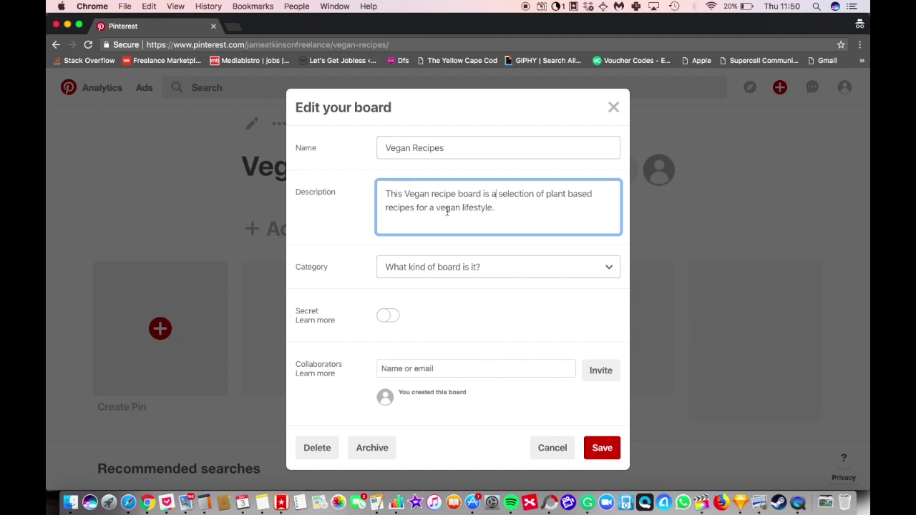
{"action": "left_click", "coordinate": [504, 208]}
{"action": "left_click", "coordinate": [541, 269]}
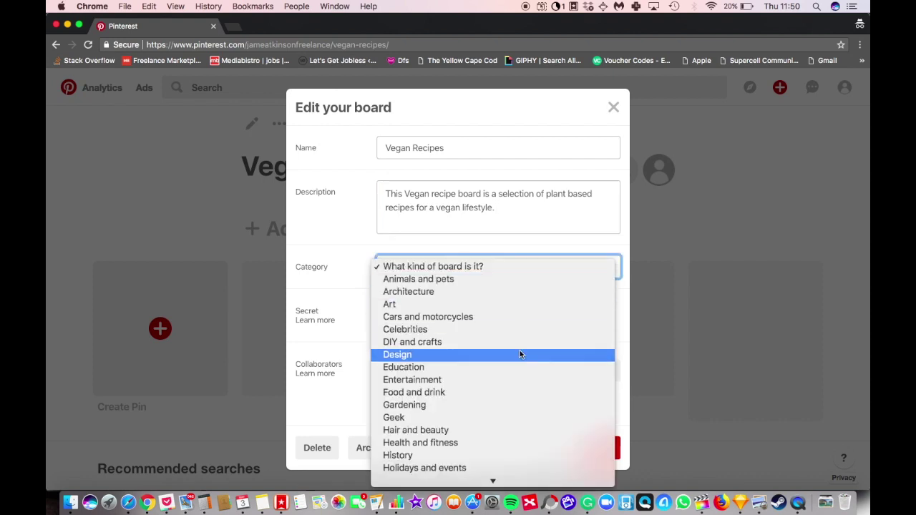
{"action": "left_click", "coordinate": [490, 394]}
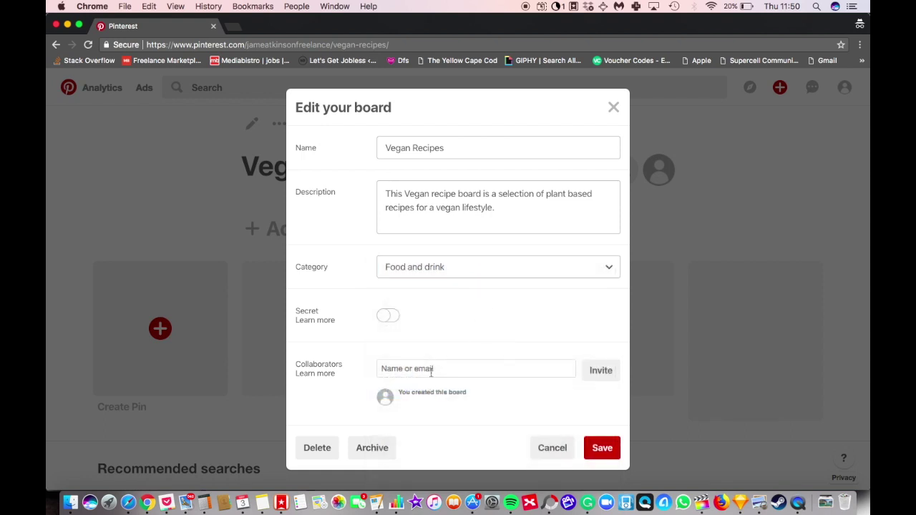
{"action": "left_click", "coordinate": [600, 450]}
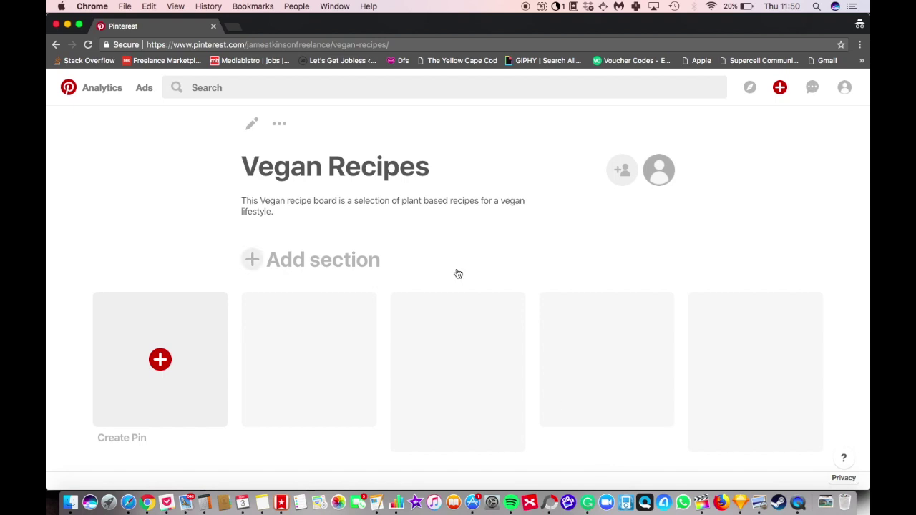
{"action": "scroll", "coordinate": [214, 301], "scroll_direction": "down", "scroll_amount": 2}
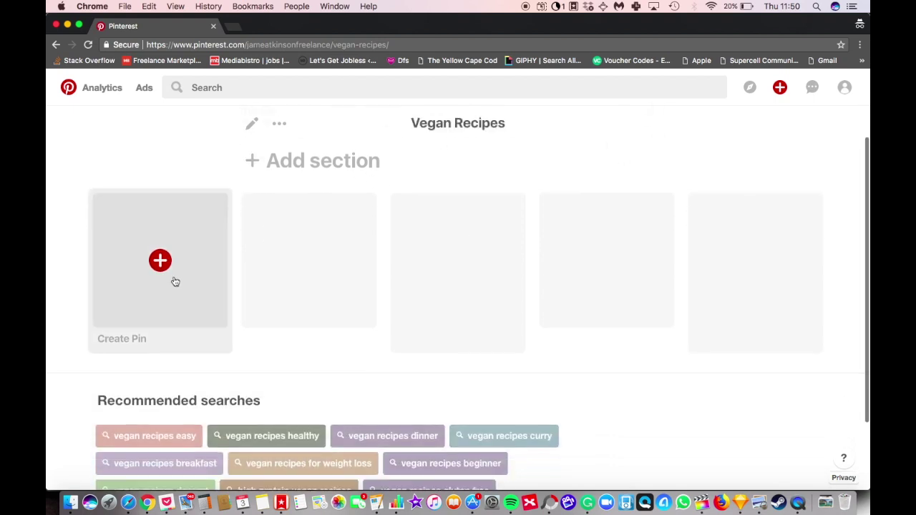
{"action": "scroll", "coordinate": [175, 279], "scroll_direction": "down", "scroll_amount": 3}
{"action": "scroll", "coordinate": [186, 286], "scroll_direction": "up", "scroll_amount": 4}
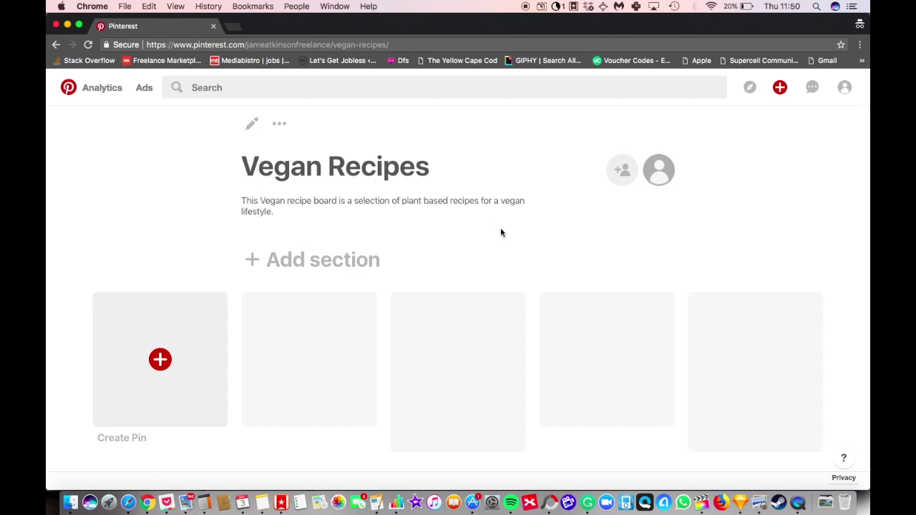
{"action": "scroll", "coordinate": [501, 232], "scroll_direction": "down", "scroll_amount": 5}
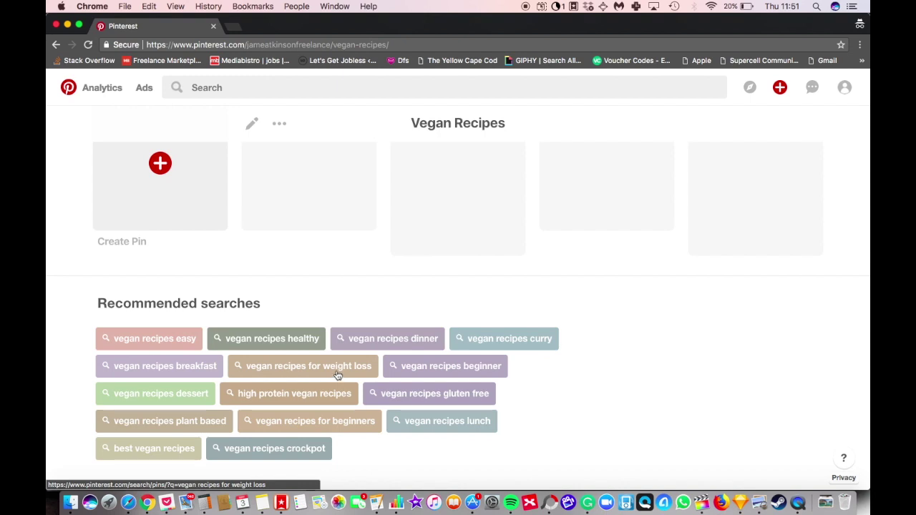
{"action": "scroll", "coordinate": [339, 377], "scroll_direction": "up", "scroll_amount": 5}
{"action": "scroll", "coordinate": [206, 200], "scroll_direction": "down", "scroll_amount": 2}
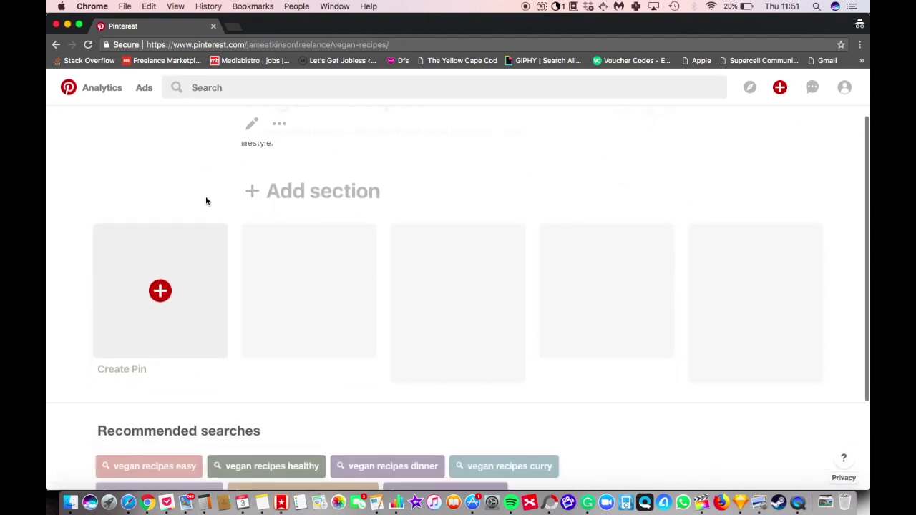
{"action": "scroll", "coordinate": [206, 201], "scroll_direction": "down", "scroll_amount": 3}
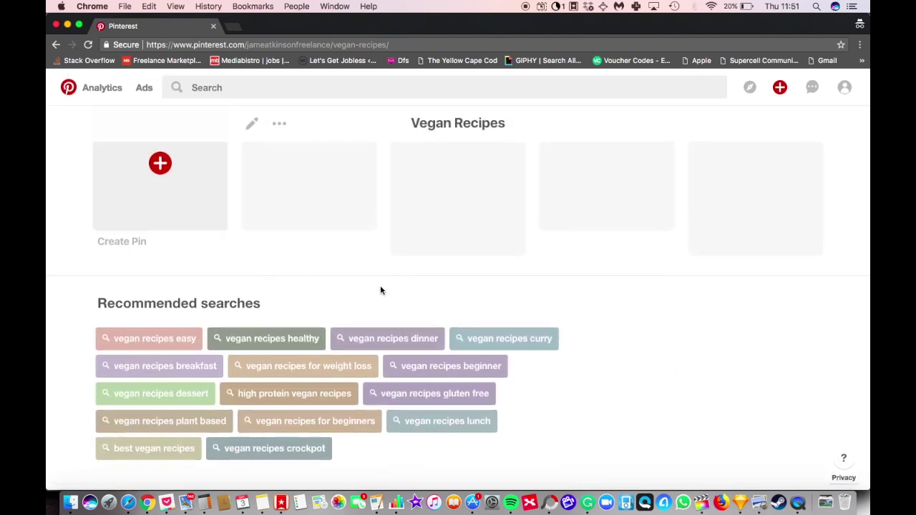
{"action": "scroll", "coordinate": [380, 290], "scroll_direction": "up", "scroll_amount": 5}
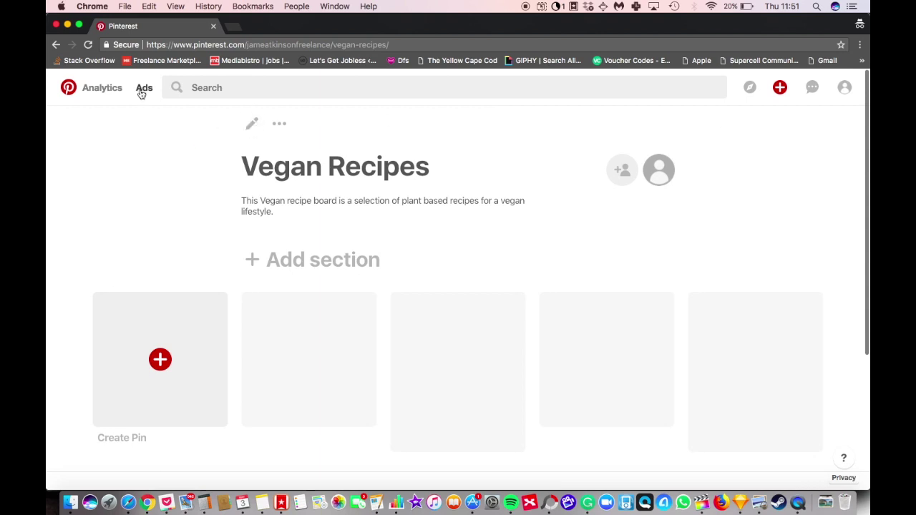
Step: Go to the Vegan Style profile and show its Boards tab
{"action": "left_click", "coordinate": [845, 88]}
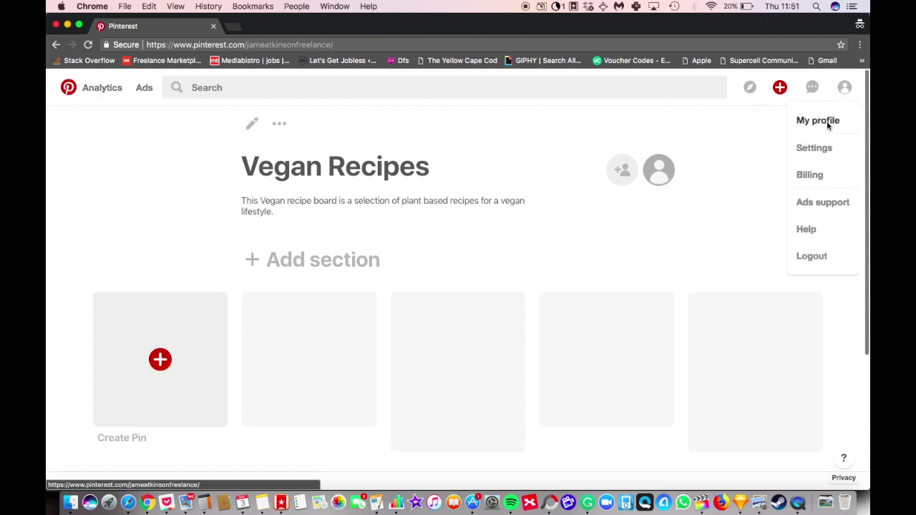
{"action": "left_click", "coordinate": [827, 121]}
{"action": "scroll", "coordinate": [472, 249], "scroll_direction": "down", "scroll_amount": 3}
{"action": "left_click", "coordinate": [399, 328]}
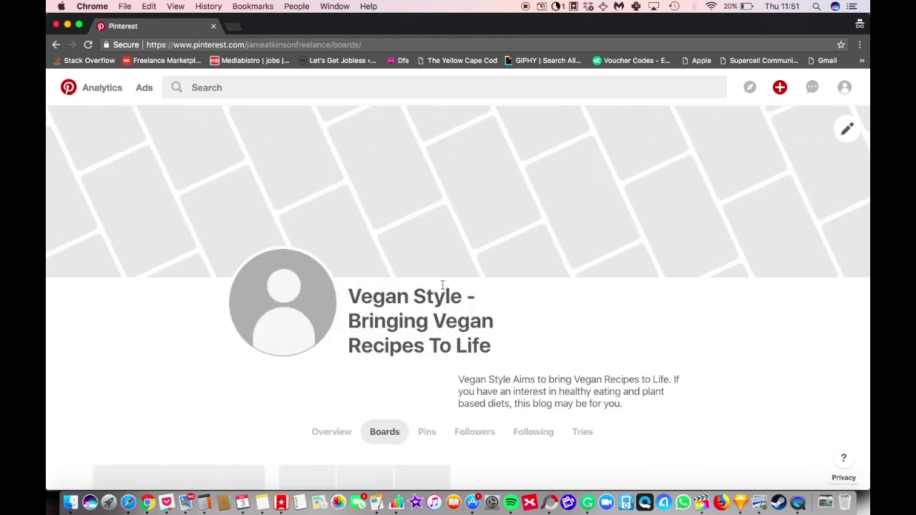
{"action": "scroll", "coordinate": [442, 287], "scroll_direction": "down", "scroll_amount": 4}
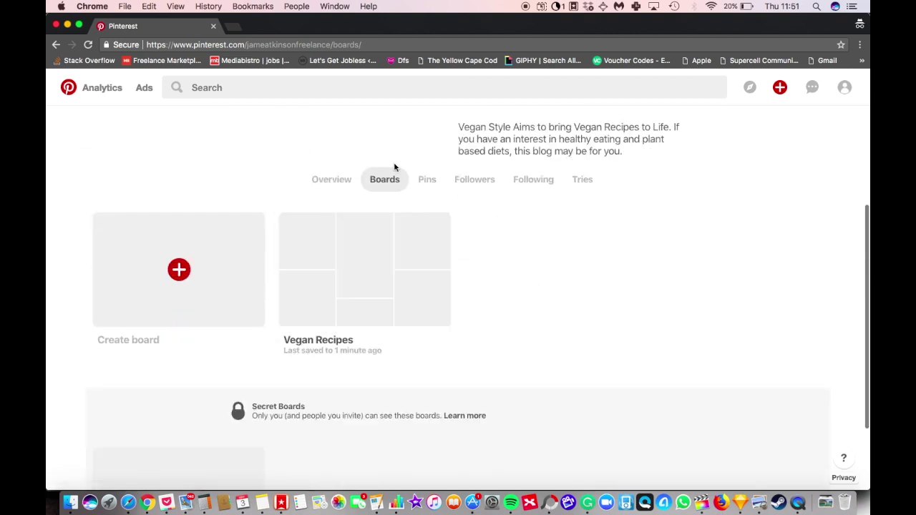
Step: Create a new board named 'Vegan Recipes For Weight Loss'
{"action": "left_click", "coordinate": [180, 271]}
{"action": "left_click", "coordinate": [407, 253]}
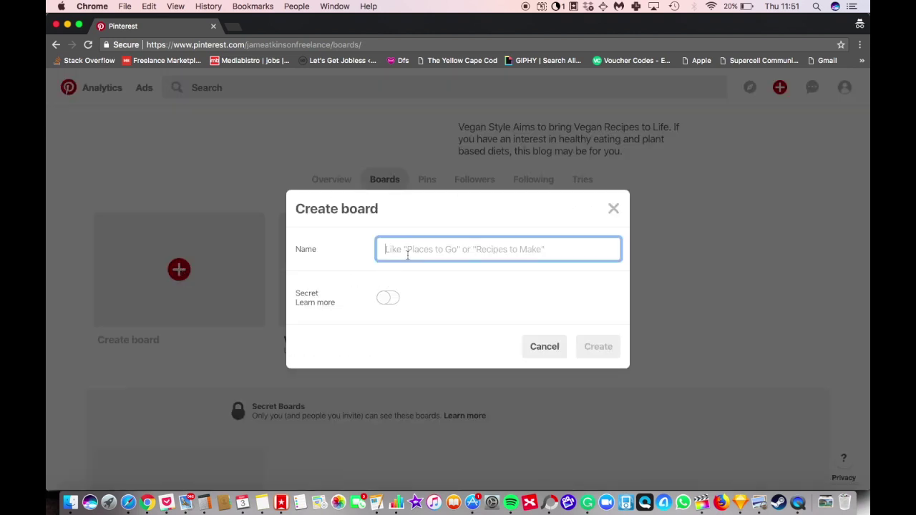
{"action": "type", "text": "Vegan Recipe"}
{"action": "key", "text": "BackSpace"}
{"action": "key", "text": "BackSpace"}
{"action": "key", "text": "BackSpace"}
{"action": "key", "text": "BackSpace"}
{"action": "key", "text": "BackSpace"}
{"action": "key", "text": "BackSpace"}
{"action": "key", "text": "BackSpace"}
{"action": "key", "text": "BackSpace"}
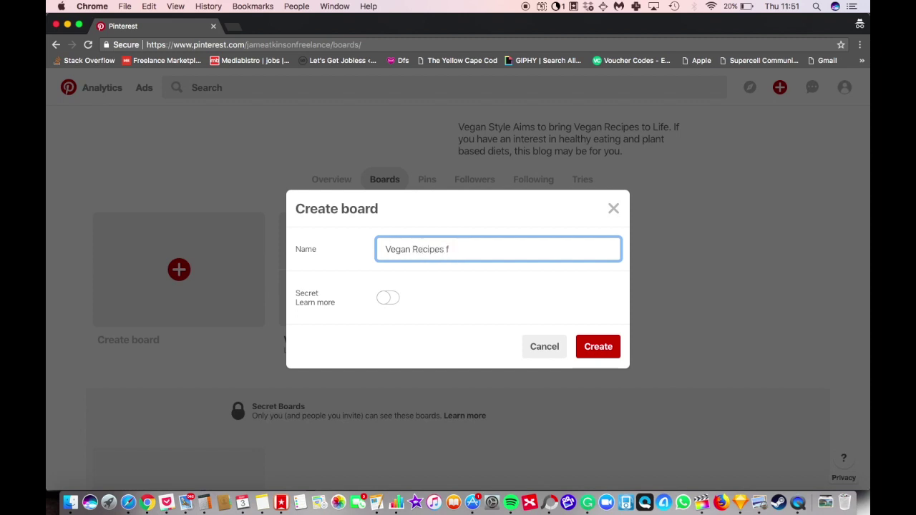
{"action": "type", "text": "Recipes For Weight Loss"}
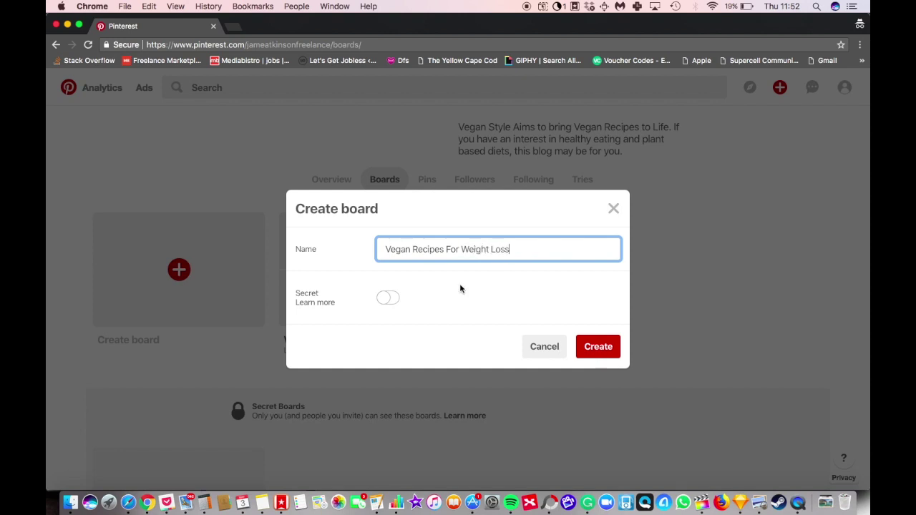
{"action": "left_click", "coordinate": [597, 346]}
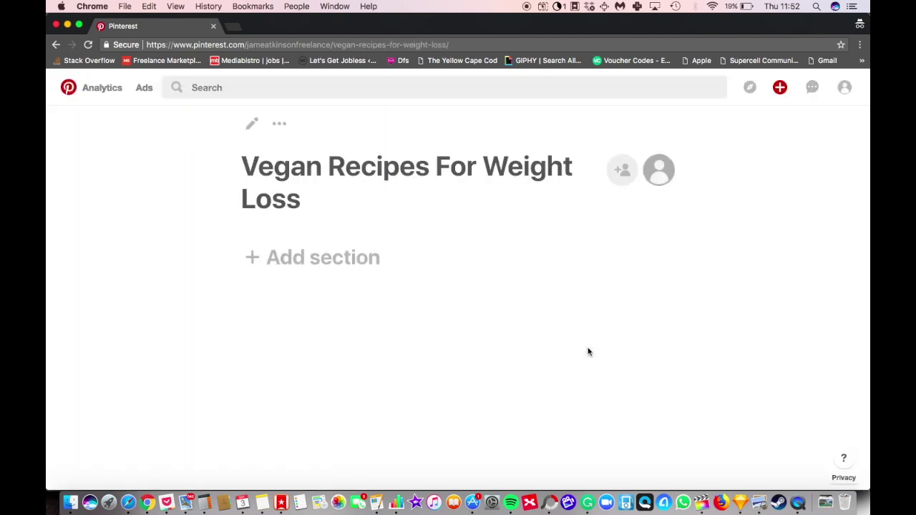
Step: Run the board's recommended search 'vegan recipes for weight loss 21 days'
{"action": "scroll", "coordinate": [283, 201], "scroll_direction": "down", "scroll_amount": 5}
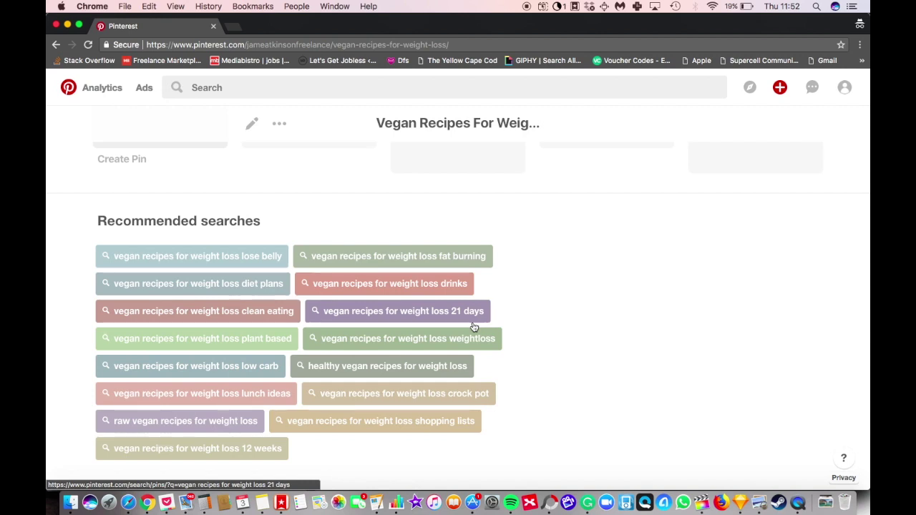
{"action": "scroll", "coordinate": [533, 293], "scroll_direction": "up", "scroll_amount": 5}
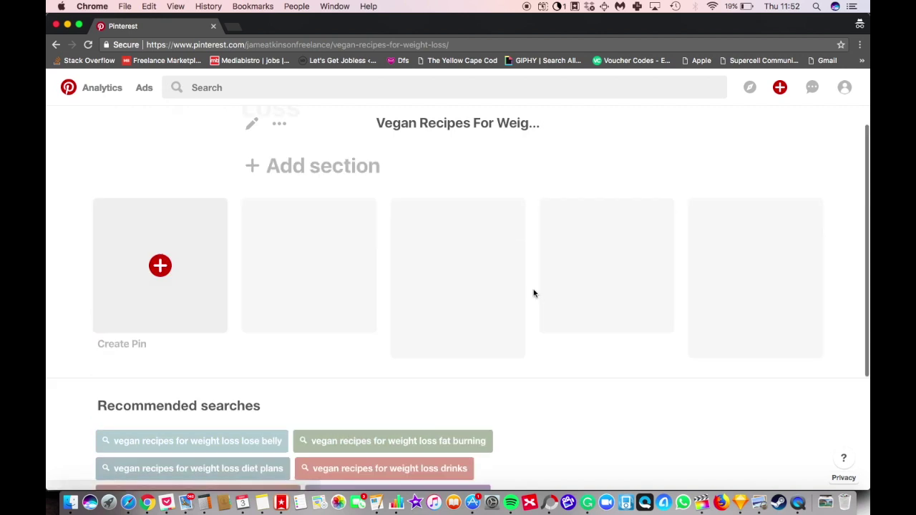
{"action": "scroll", "coordinate": [507, 194], "scroll_direction": "down", "scroll_amount": 5}
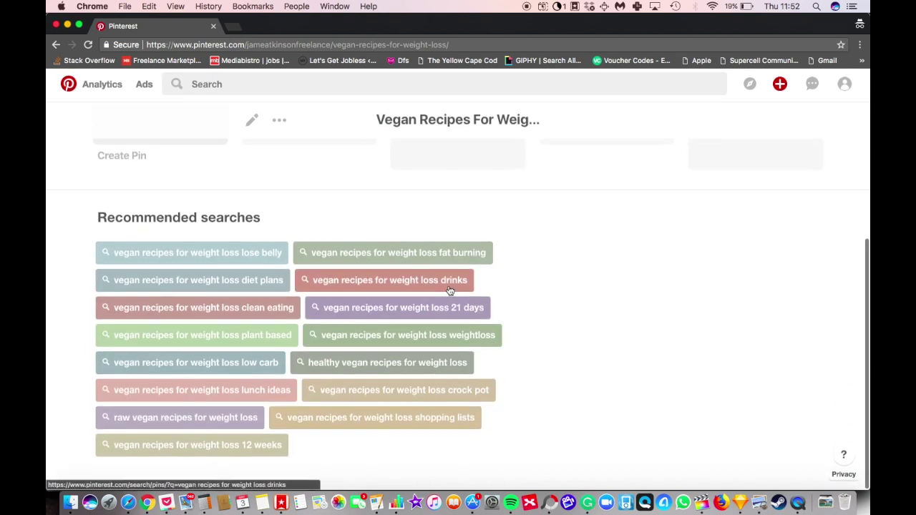
{"action": "left_click", "coordinate": [440, 309]}
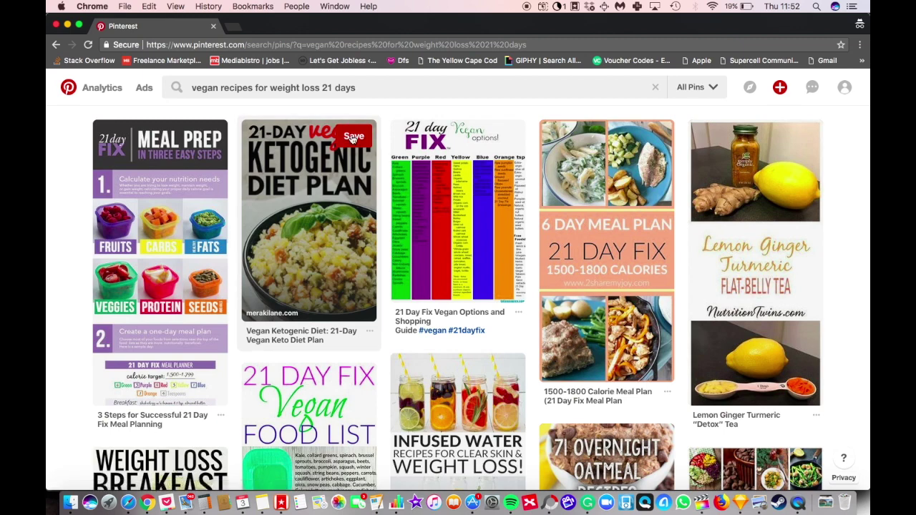
{"action": "left_click", "coordinate": [353, 140]}
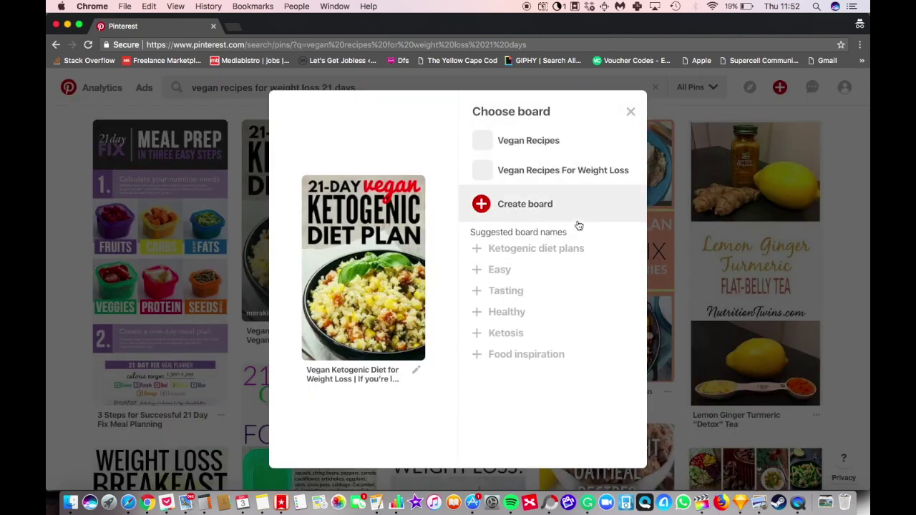
{"action": "left_click", "coordinate": [612, 170]}
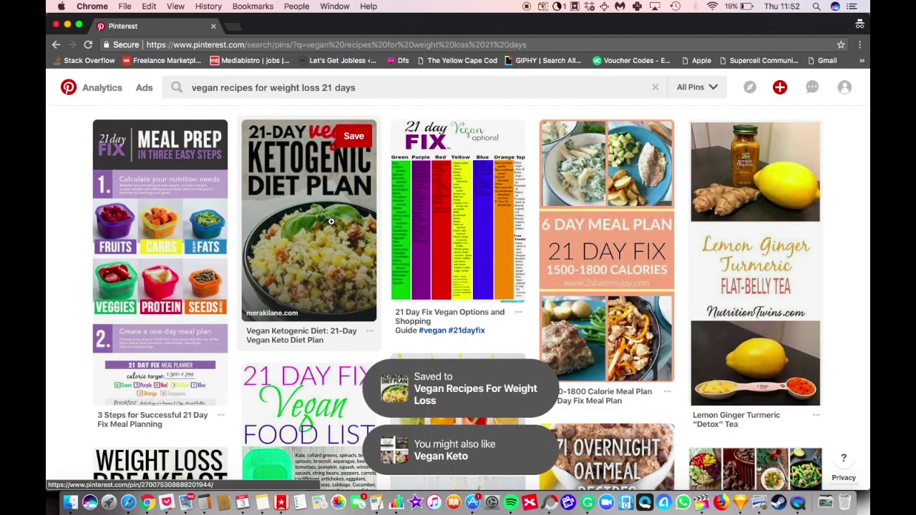
{"action": "left_click", "coordinate": [331, 222]}
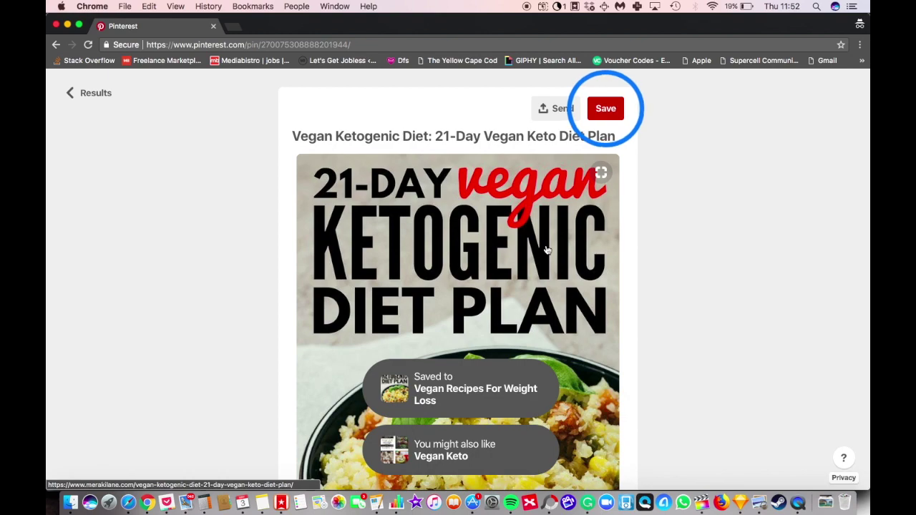
{"action": "scroll", "coordinate": [546, 250], "scroll_direction": "down", "scroll_amount": 5}
{"action": "scroll", "coordinate": [546, 249], "scroll_direction": "down", "scroll_amount": 5}
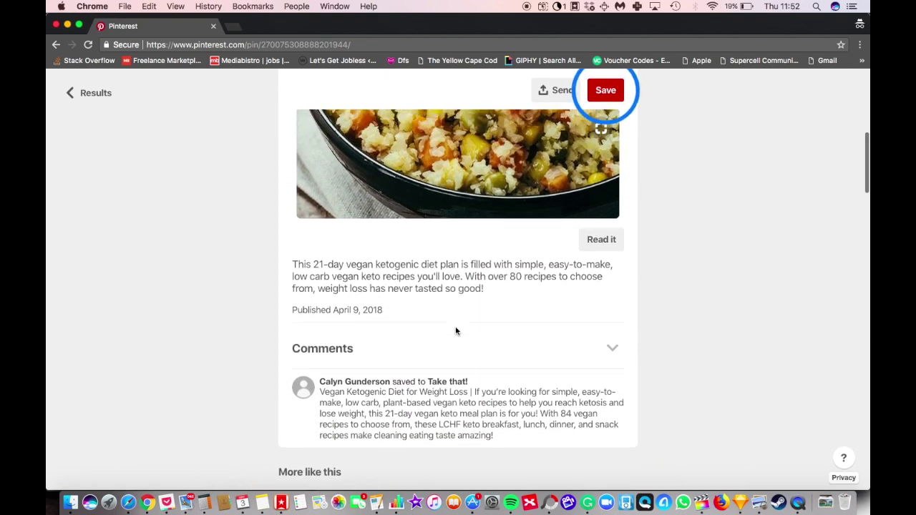
{"action": "scroll", "coordinate": [456, 331], "scroll_direction": "up", "scroll_amount": 10}
{"action": "left_click", "coordinate": [89, 92]}
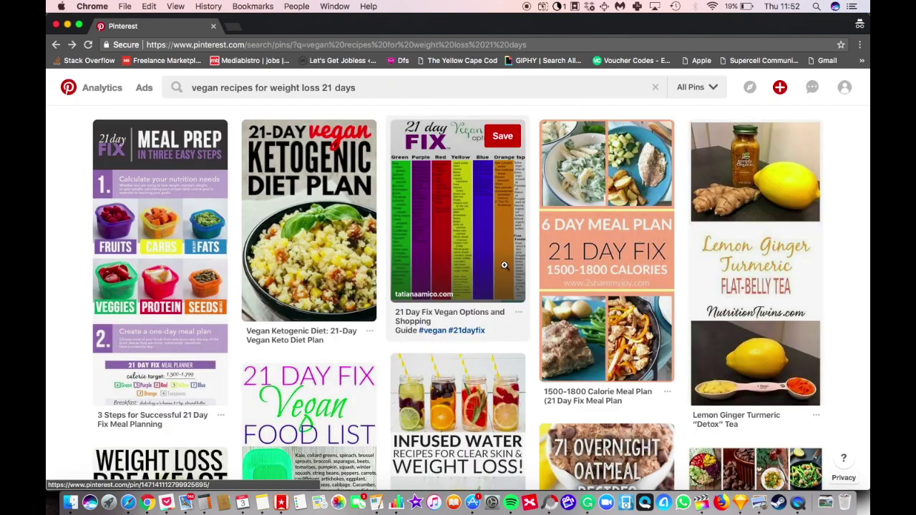
{"action": "scroll", "coordinate": [331, 285], "scroll_direction": "down", "scroll_amount": 5}
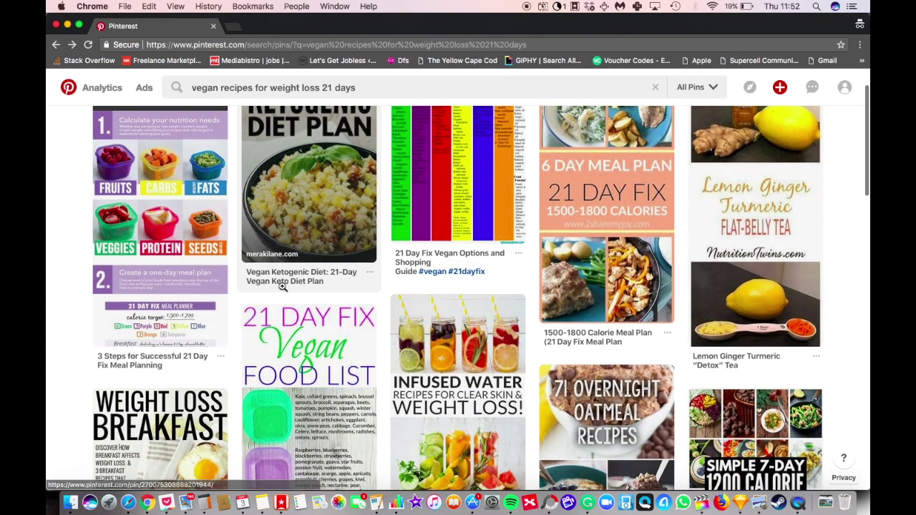
{"action": "scroll", "coordinate": [511, 342], "scroll_direction": "down", "scroll_amount": 3}
{"action": "scroll", "coordinate": [510, 343], "scroll_direction": "up", "scroll_amount": 5}
{"action": "scroll", "coordinate": [509, 341], "scroll_direction": "down", "scroll_amount": 5}
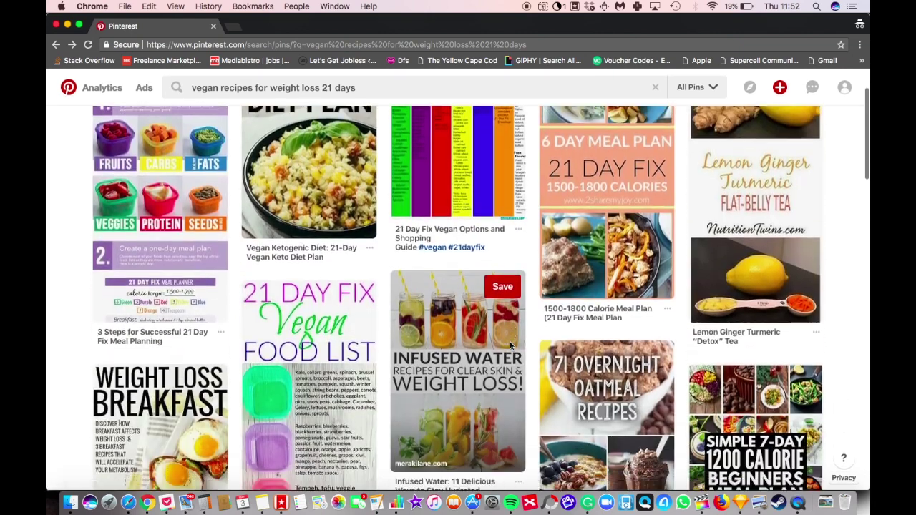
{"action": "scroll", "coordinate": [667, 314], "scroll_direction": "up", "scroll_amount": 3}
{"action": "scroll", "coordinate": [787, 243], "scroll_direction": "up", "scroll_amount": 2}
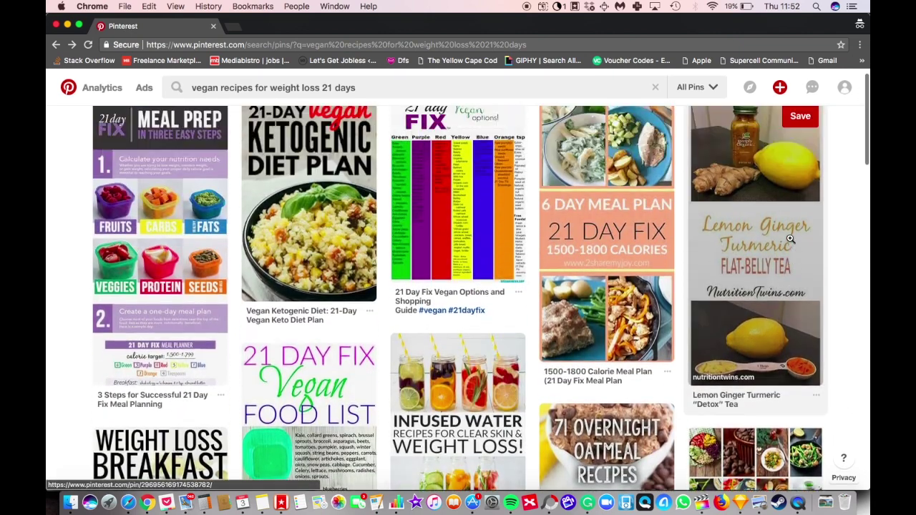
{"action": "left_click", "coordinate": [766, 272]}
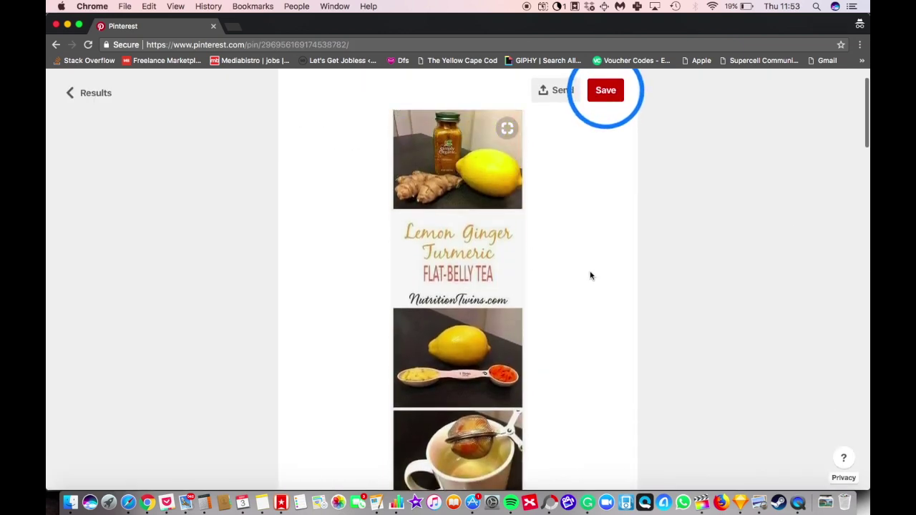
{"action": "left_click", "coordinate": [220, 234]}
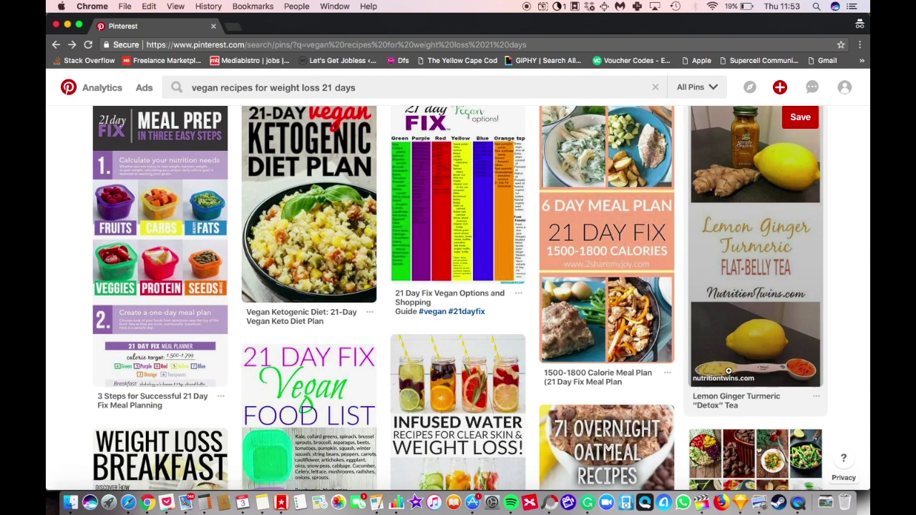
{"action": "left_click", "coordinate": [761, 257]}
{"action": "left_click", "coordinate": [445, 236]}
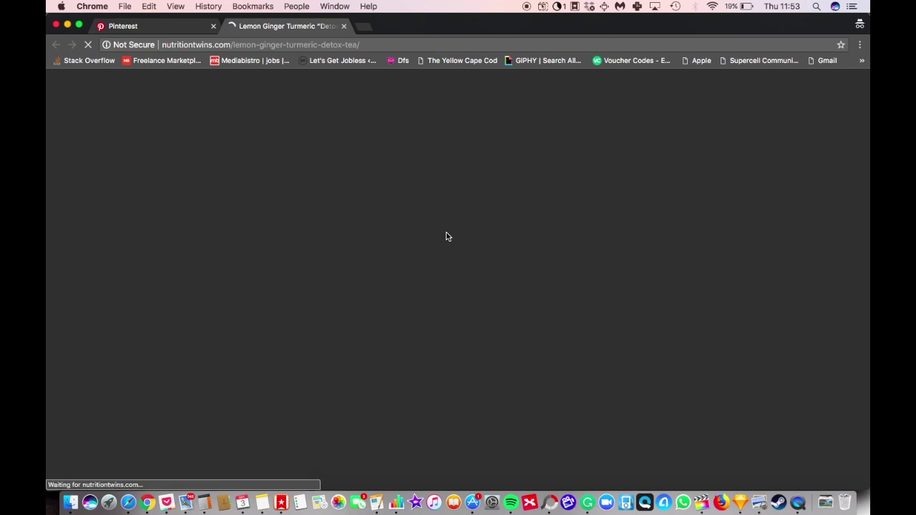
{"action": "left_click", "coordinate": [343, 26]}
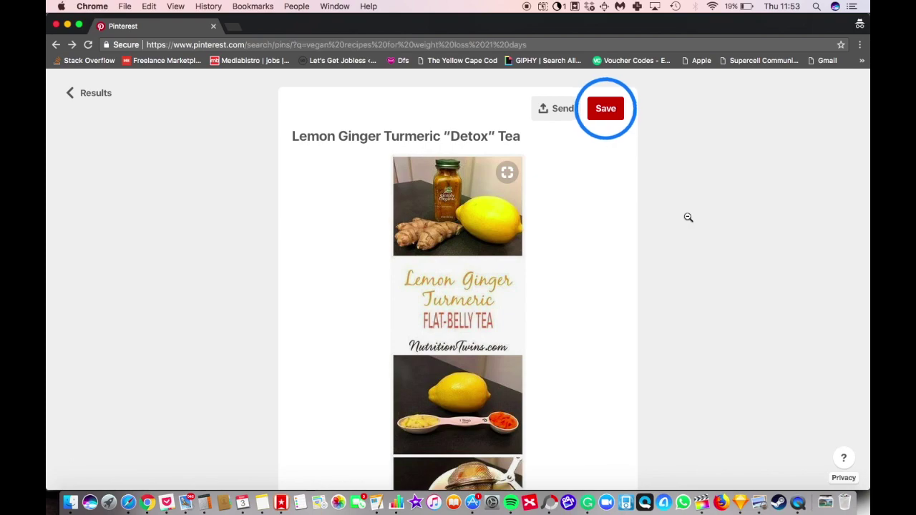
{"action": "left_click", "coordinate": [688, 217]}
{"action": "scroll", "coordinate": [585, 245], "scroll_direction": "down", "scroll_amount": 5}
{"action": "scroll", "coordinate": [586, 246], "scroll_direction": "down", "scroll_amount": 5}
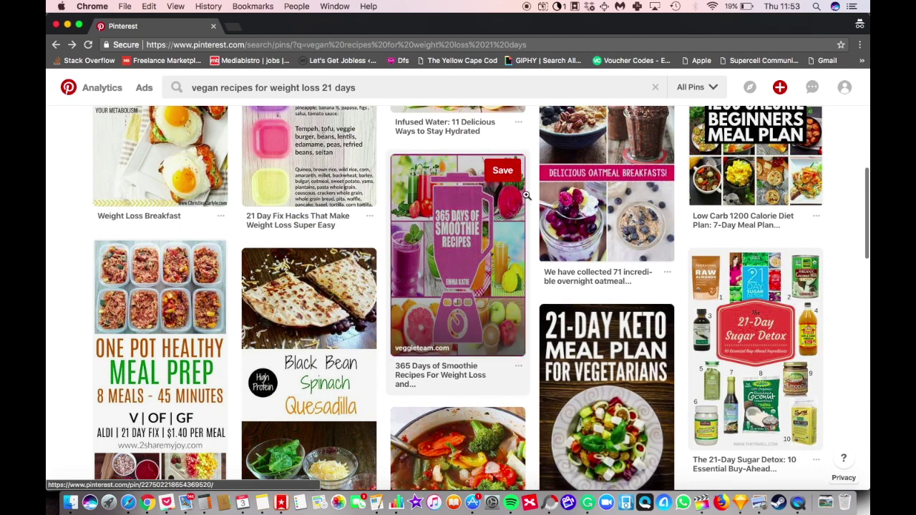
{"action": "scroll", "coordinate": [526, 195], "scroll_direction": "down", "scroll_amount": 8}
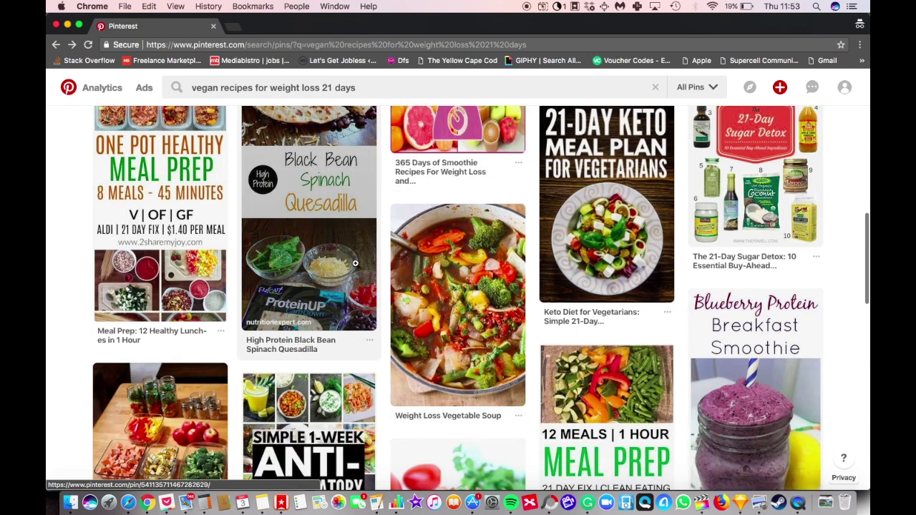
{"action": "scroll", "coordinate": [355, 264], "scroll_direction": "up", "scroll_amount": 4}
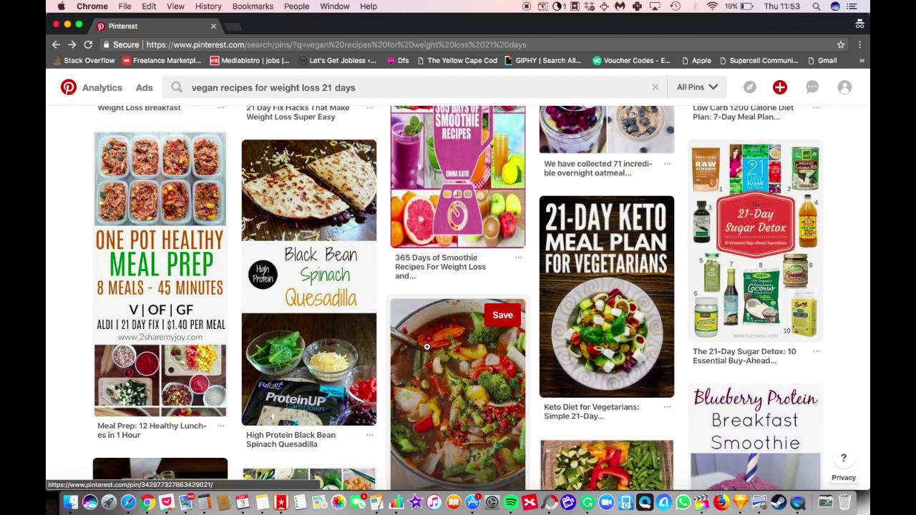
{"action": "scroll", "coordinate": [428, 349], "scroll_direction": "down", "scroll_amount": 4}
{"action": "scroll", "coordinate": [161, 283], "scroll_direction": "up", "scroll_amount": 2}
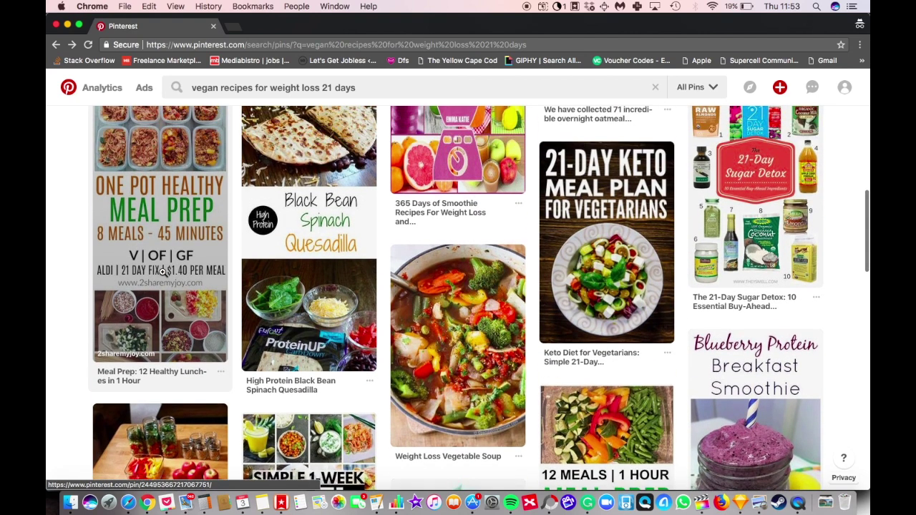
{"action": "scroll", "coordinate": [172, 294], "scroll_direction": "up", "scroll_amount": 2}
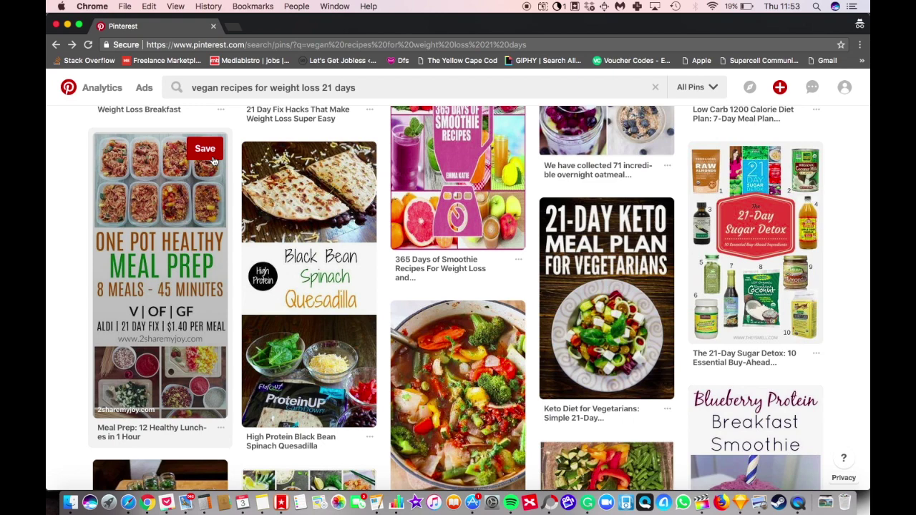
Step: Save the One Pot Healthy Meal Prep pin to Vegan Recipes For Weight Loss, then view the profile's boards
{"action": "left_click", "coordinate": [208, 150]}
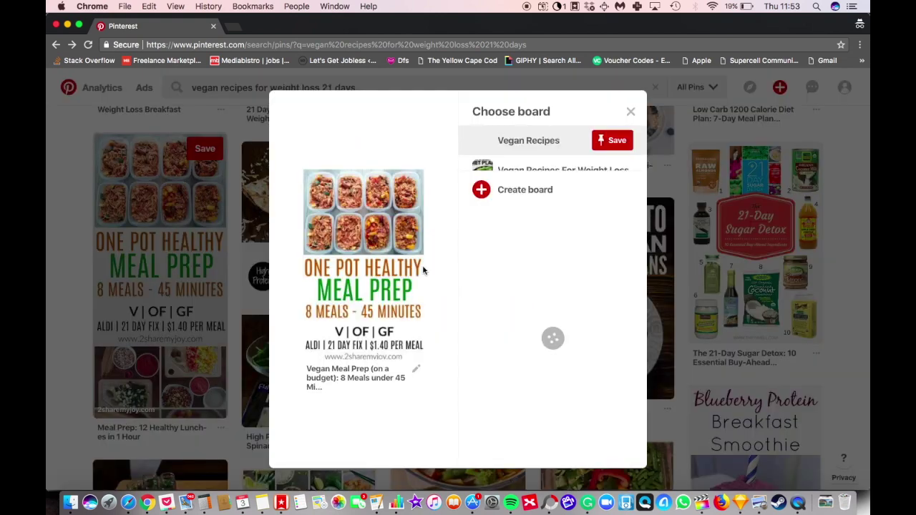
{"action": "left_click", "coordinate": [603, 172]}
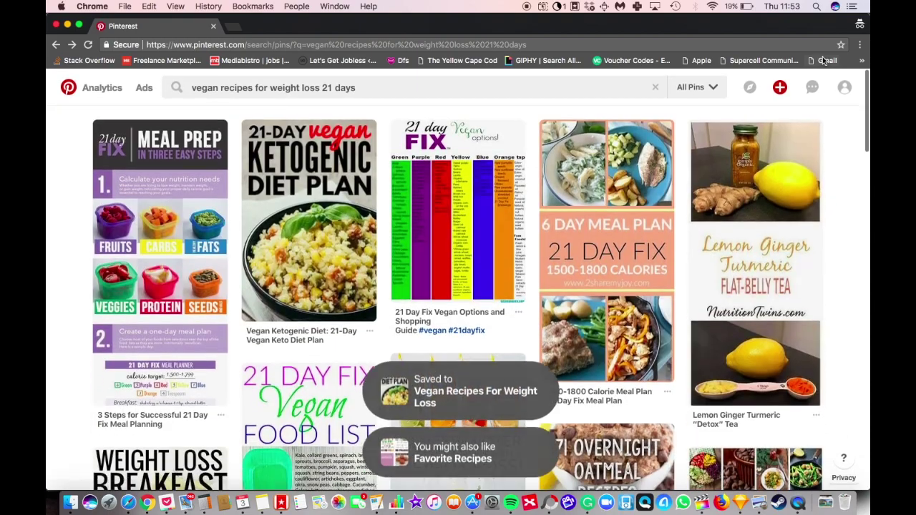
{"action": "left_click", "coordinate": [843, 87]}
{"action": "left_click", "coordinate": [817, 121]}
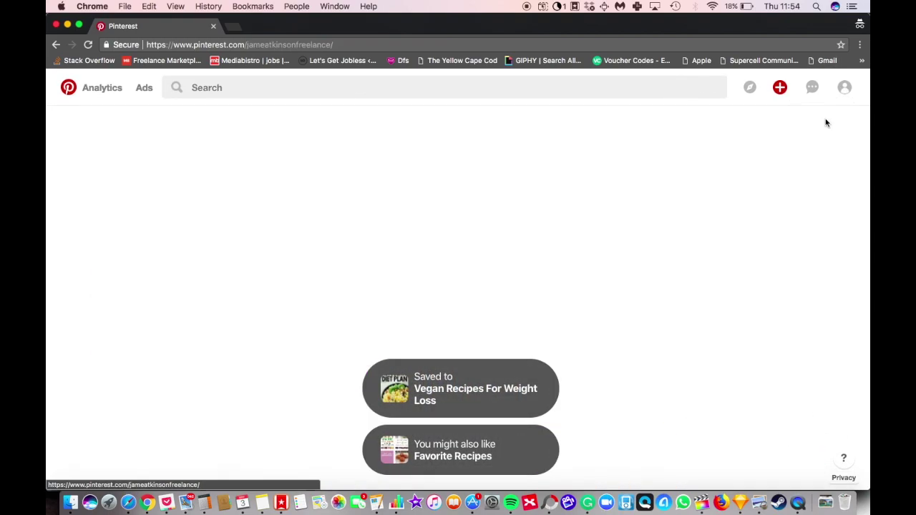
{"action": "scroll", "coordinate": [429, 229], "scroll_direction": "down", "scroll_amount": 5}
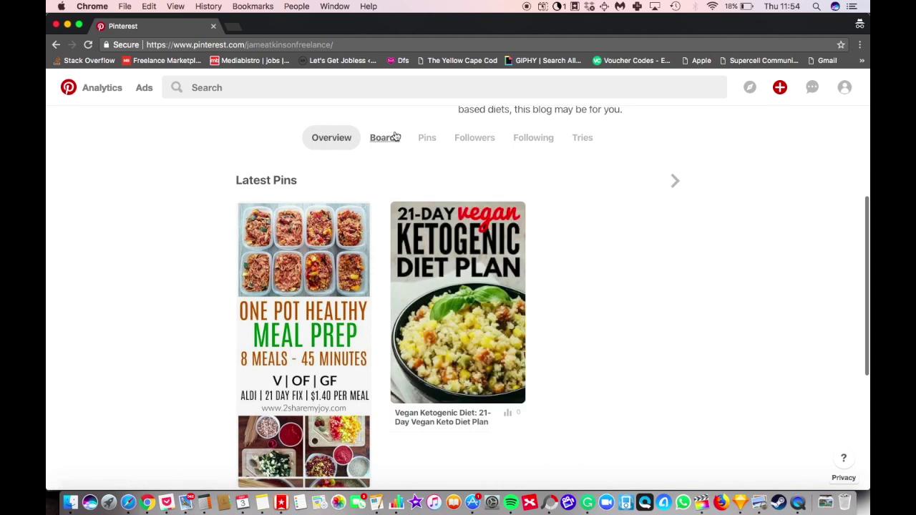
{"action": "left_click", "coordinate": [384, 138]}
{"action": "scroll", "coordinate": [501, 192], "scroll_direction": "down", "scroll_amount": 4}
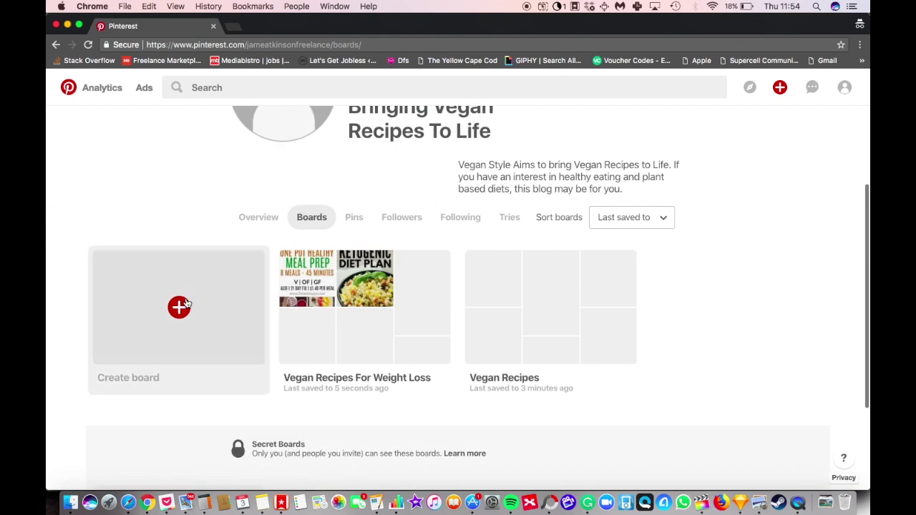
Step: Start a new board, discard the draft names typed, and cancel the dialog
{"action": "left_click", "coordinate": [180, 306]}
{"action": "left_click", "coordinate": [452, 248]}
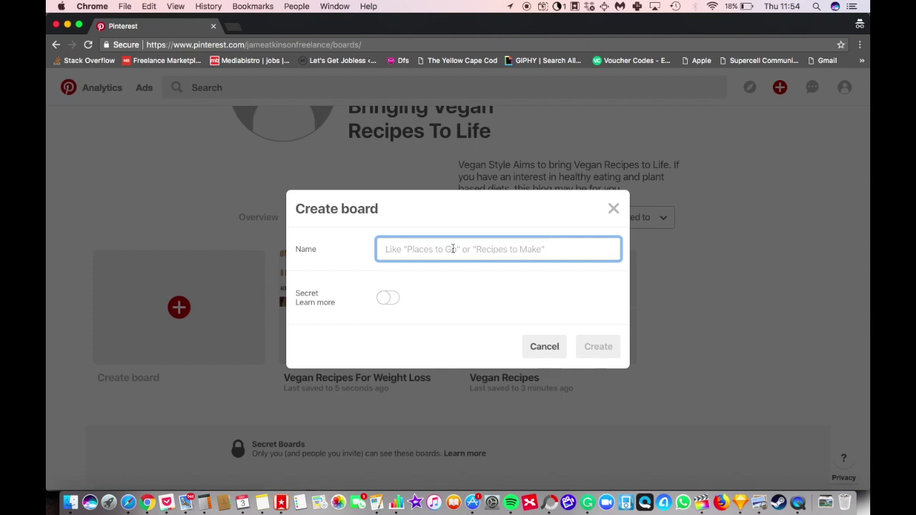
{"action": "type", "text": "Fina"}
{"action": "key", "text": "BackSpace"}
{"action": "key", "text": "BackSpace"}
{"action": "key", "text": "BackSpace"}
{"action": "type", "text": "it"}
{"action": "key", "text": "BackSpace"}
{"action": "key", "text": "BackSpace"}
{"action": "key", "text": "BackSpace"}
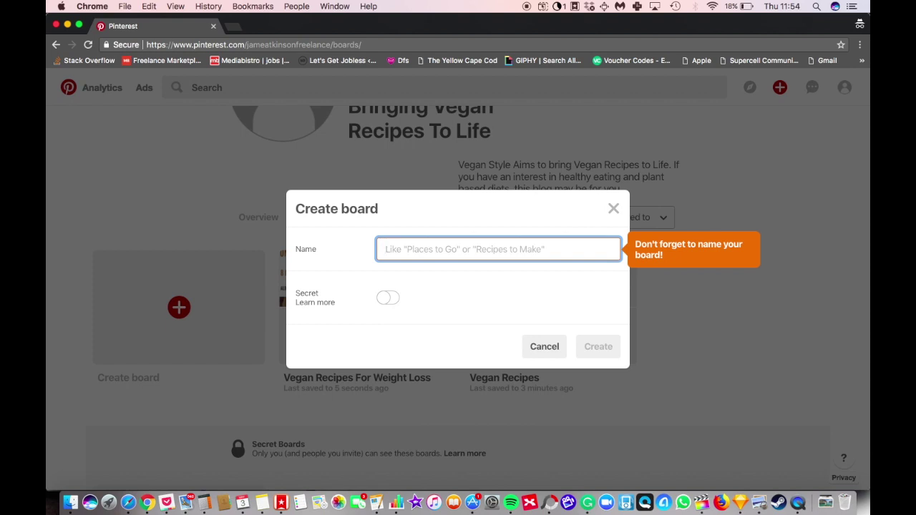
{"action": "type", "text": "Veg"}
{"action": "key", "text": "super+a"}
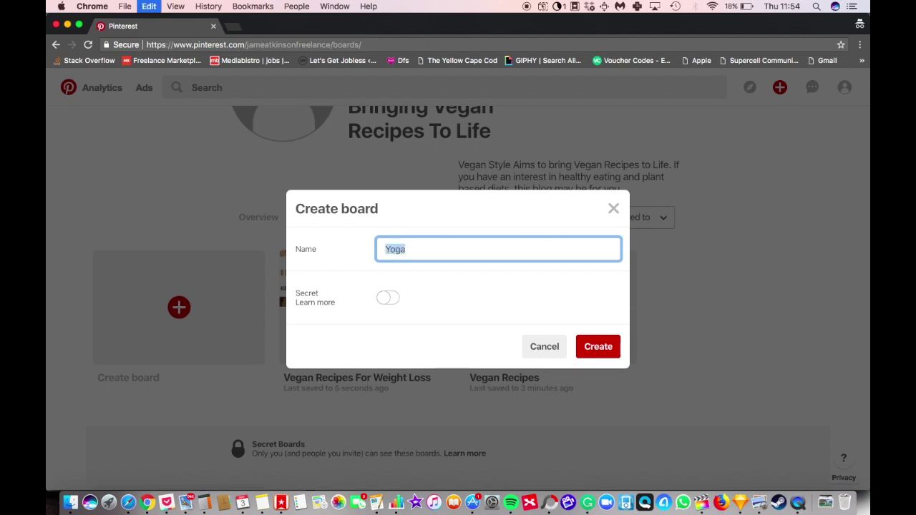
{"action": "key", "text": "BackSpace"}
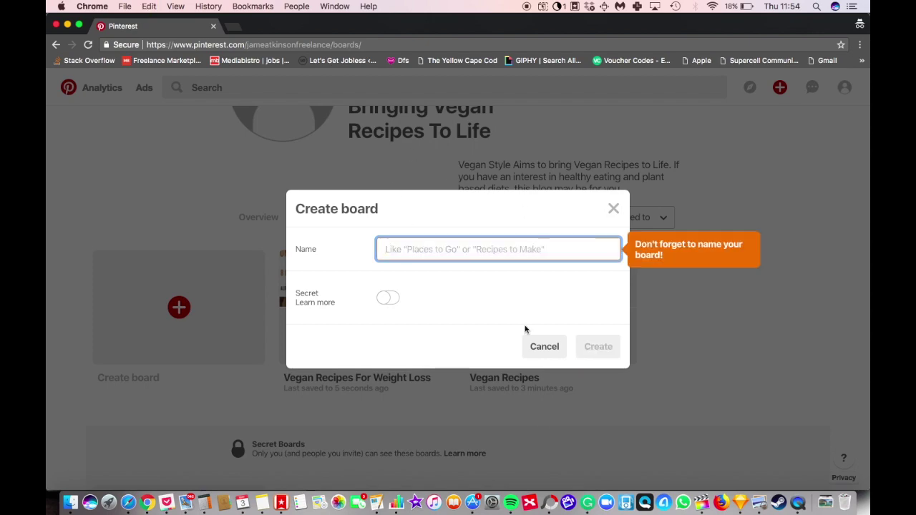
{"action": "left_click", "coordinate": [542, 348]}
Step: Search 'fitness' for board ideas, then dismiss the suggestions
{"action": "scroll", "coordinate": [398, 293], "scroll_direction": "up", "scroll_amount": 3}
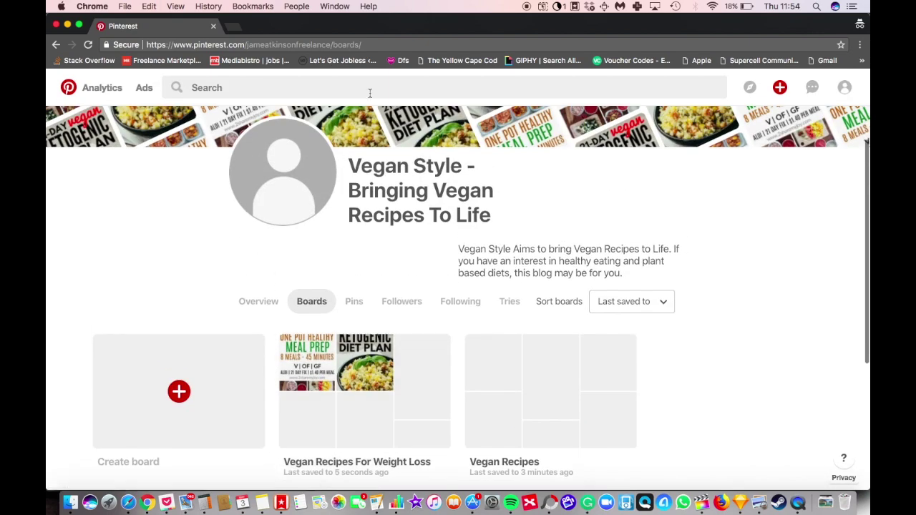
{"action": "left_click", "coordinate": [370, 89]}
{"action": "type", "text": "fitness"}
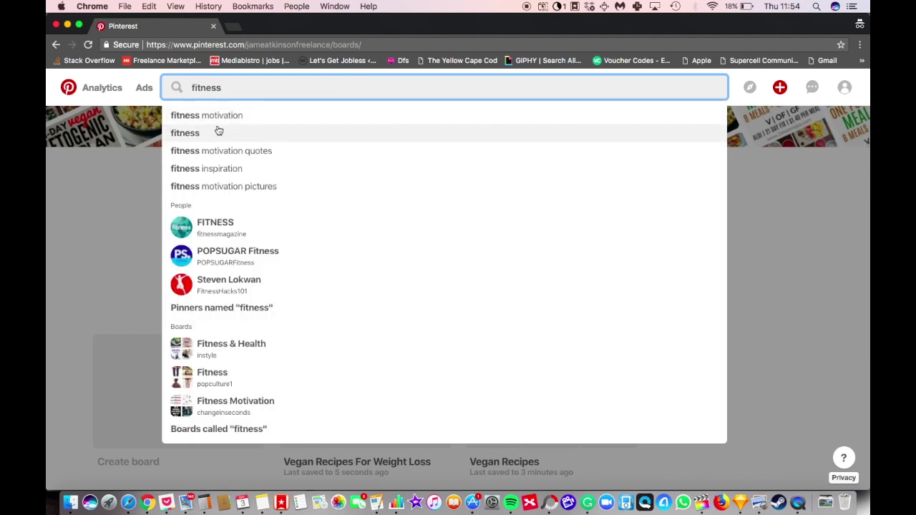
{"action": "left_click", "coordinate": [103, 225]}
Step: Create the 'Fitness Motivation' board and return to the Vegan Style profile page
{"action": "left_click", "coordinate": [181, 359]}
{"action": "left_click", "coordinate": [434, 248]}
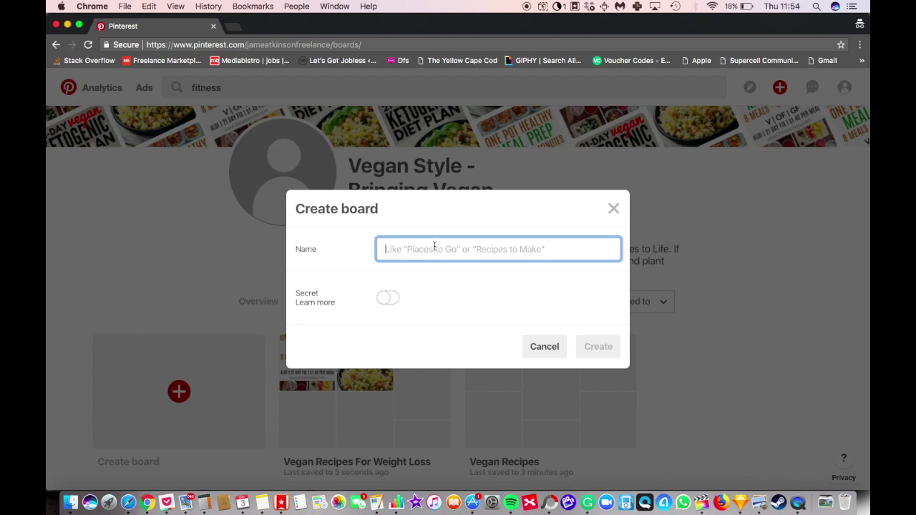
{"action": "type", "text": "Fitness Motivation"}
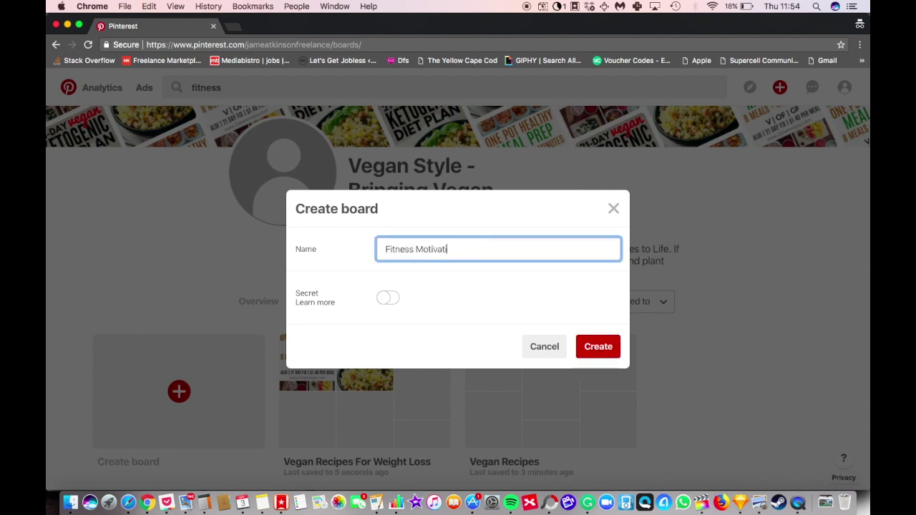
{"action": "left_click", "coordinate": [594, 351]}
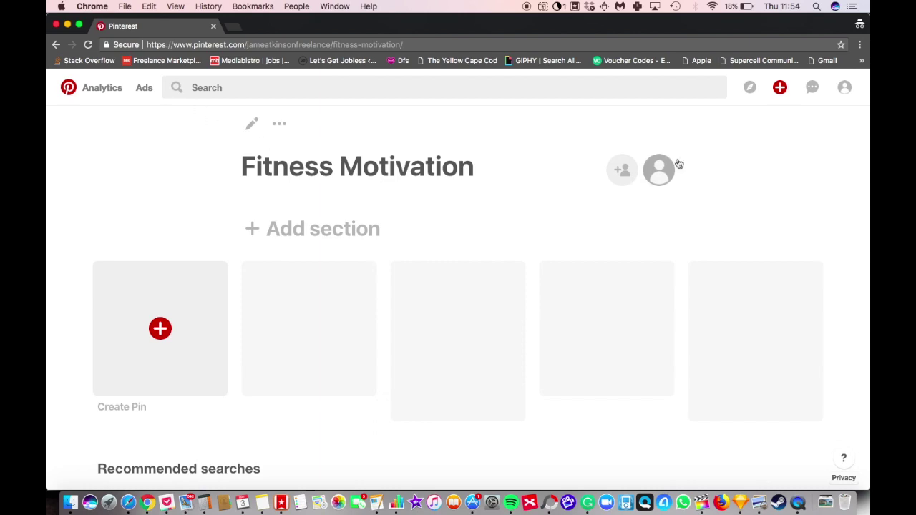
{"action": "left_click", "coordinate": [843, 88]}
{"action": "left_click", "coordinate": [818, 121]}
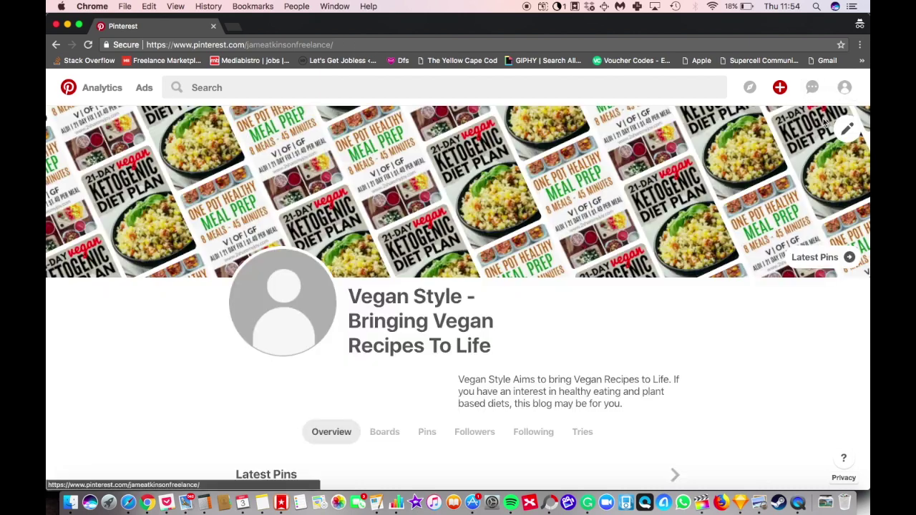
Step: Show the profile's boards and scroll through Fitness Motivation, Vegan Recipes For Weight Loss and Vegan Recipes
{"action": "scroll", "coordinate": [498, 233], "scroll_direction": "down", "scroll_amount": 3}
{"action": "scroll", "coordinate": [444, 247], "scroll_direction": "down", "scroll_amount": 1}
{"action": "left_click", "coordinate": [384, 243]}
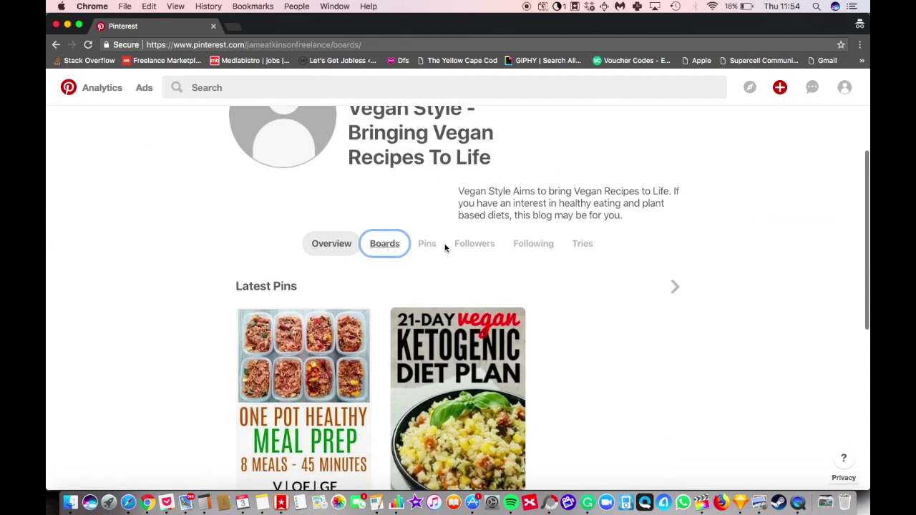
{"action": "scroll", "coordinate": [535, 340], "scroll_direction": "down", "scroll_amount": 2}
{"action": "scroll", "coordinate": [535, 340], "scroll_direction": "down", "scroll_amount": 4}
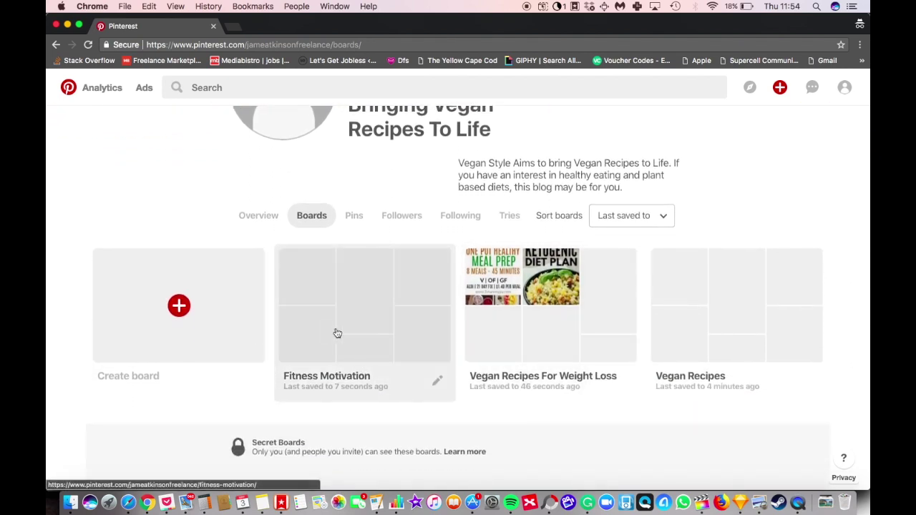
{"action": "scroll", "coordinate": [336, 333], "scroll_direction": "down", "scroll_amount": 2}
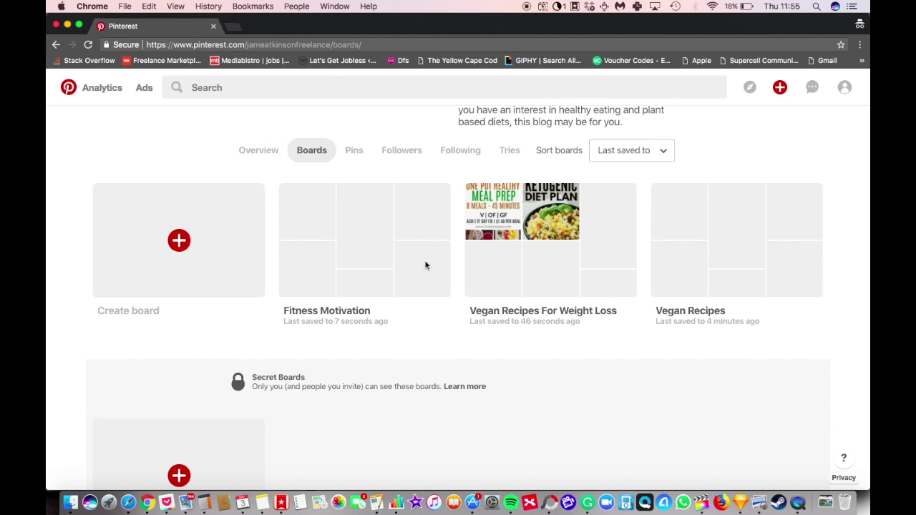
Step: Create a new board named 'The Best Blog Posts In The World'
{"action": "left_click", "coordinate": [171, 234]}
{"action": "left_click", "coordinate": [398, 249]}
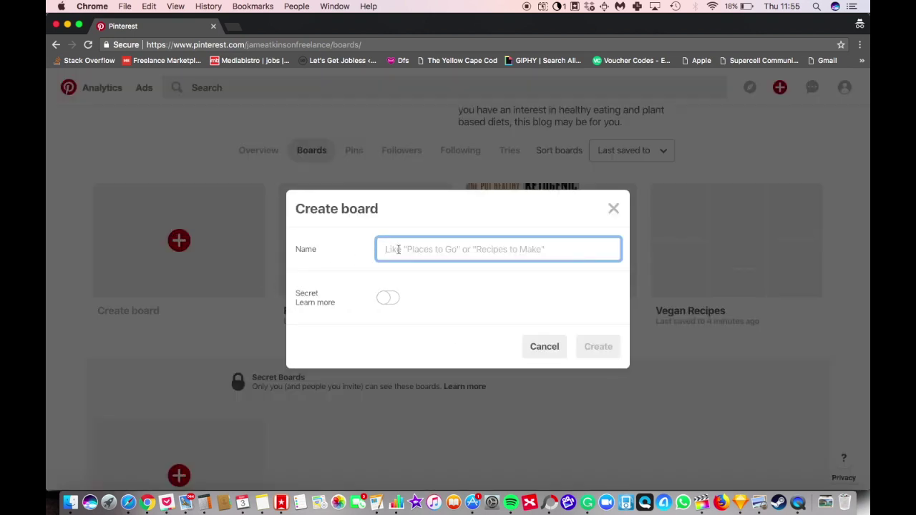
{"action": "type", "text": "The Best Bl"}
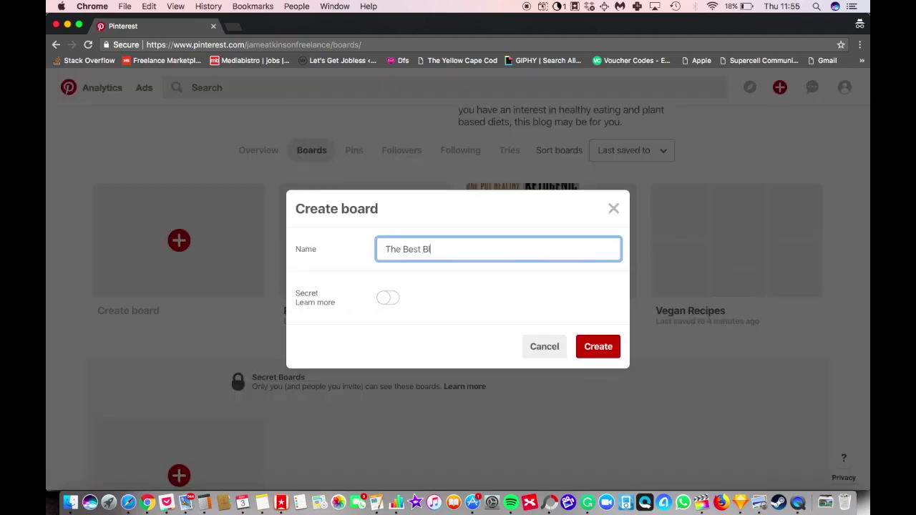
{"action": "type", "text": "og Posts In The World"}
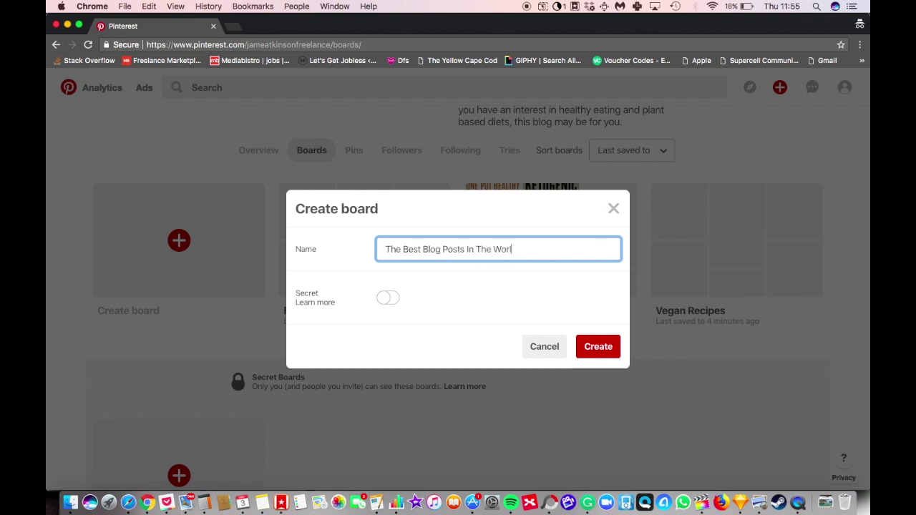
{"action": "left_click", "coordinate": [588, 346]}
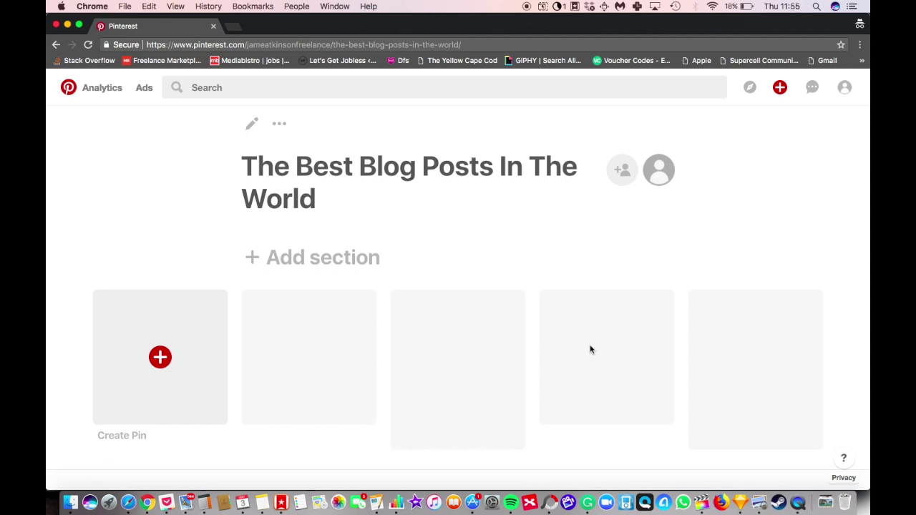
Step: Look over the new board's page, then go back to the profile's boards list
{"action": "scroll", "coordinate": [515, 358], "scroll_direction": "down", "scroll_amount": 2}
{"action": "scroll", "coordinate": [581, 222], "scroll_direction": "up", "scroll_amount": 3}
{"action": "scroll", "coordinate": [510, 235], "scroll_direction": "down", "scroll_amount": 2}
{"action": "scroll", "coordinate": [549, 271], "scroll_direction": "up", "scroll_amount": 2}
{"action": "left_click", "coordinate": [53, 47]}
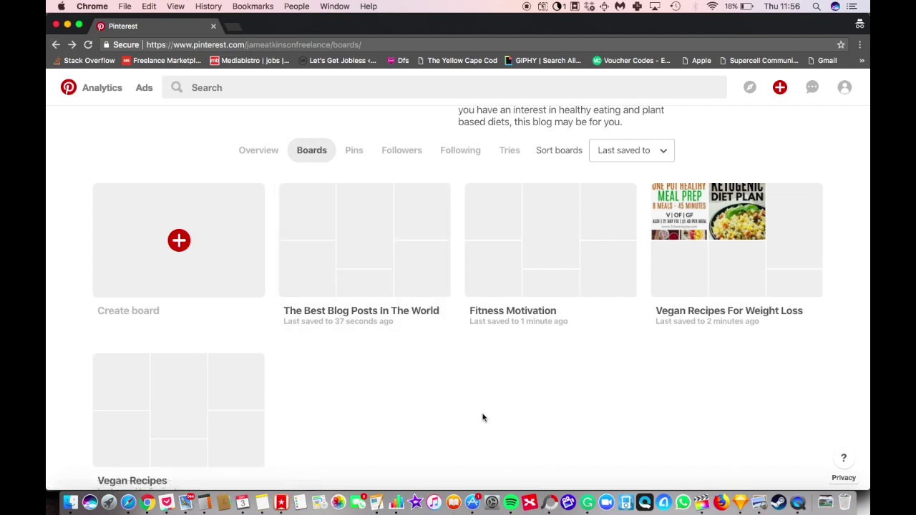
Step: Review the profile's four boards, then focus the search bar to show recent and trending searches
{"action": "scroll", "coordinate": [482, 418], "scroll_direction": "up", "scroll_amount": 1}
{"action": "scroll", "coordinate": [482, 418], "scroll_direction": "down", "scroll_amount": 1}
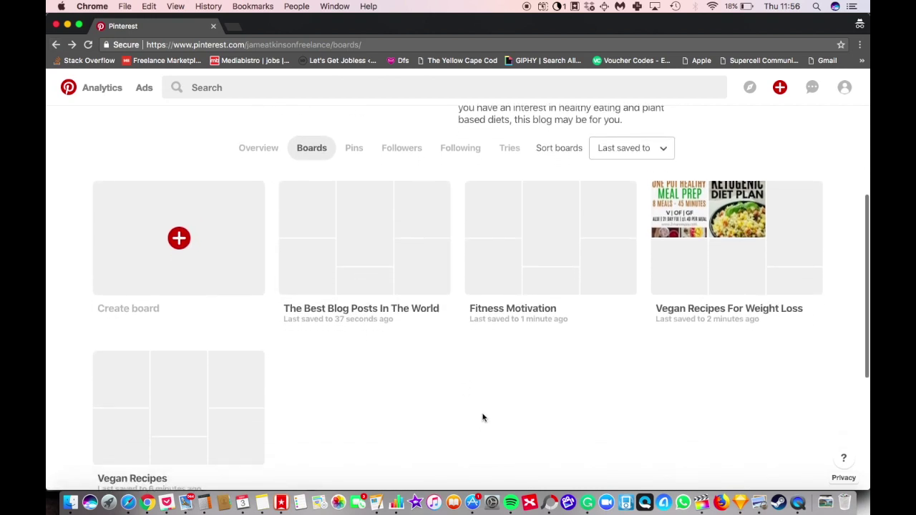
{"action": "scroll", "coordinate": [483, 418], "scroll_direction": "down", "scroll_amount": 3}
{"action": "scroll", "coordinate": [482, 419], "scroll_direction": "up", "scroll_amount": 6}
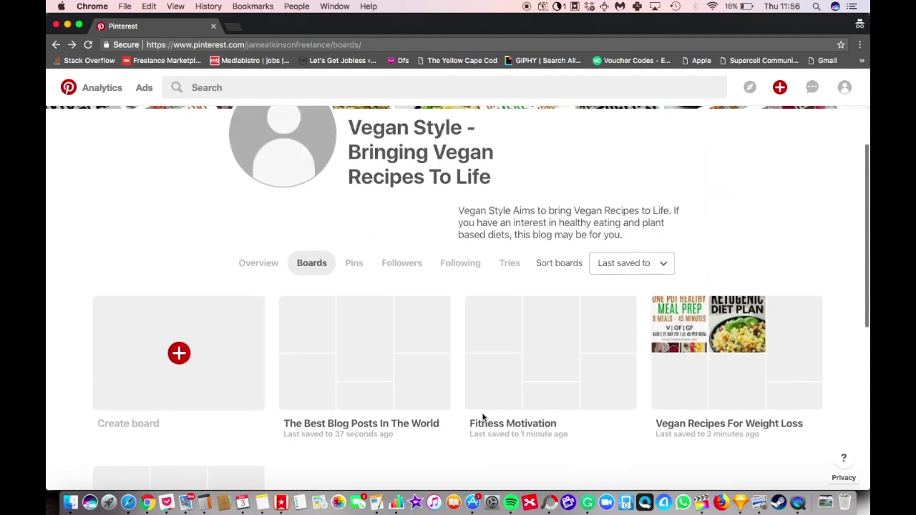
{"action": "scroll", "coordinate": [486, 278], "scroll_direction": "down", "scroll_amount": 4}
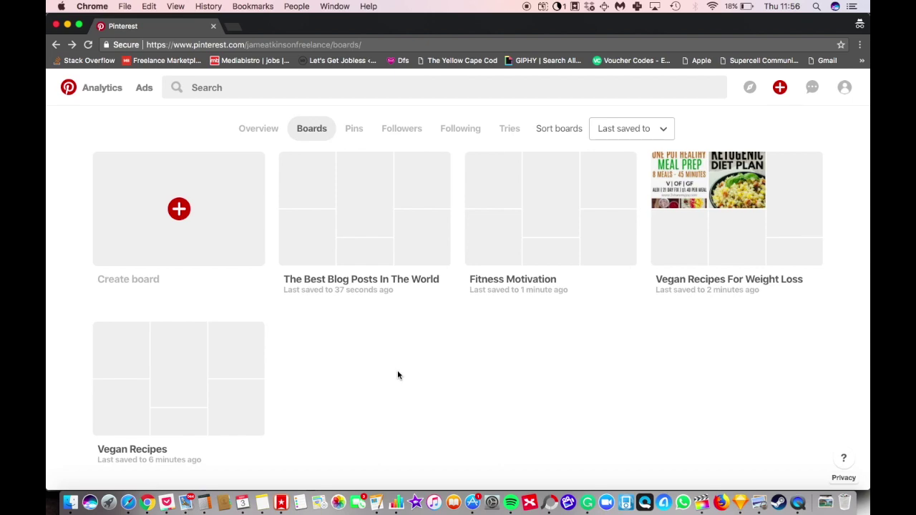
{"action": "scroll", "coordinate": [550, 427], "scroll_direction": "up", "scroll_amount": 5}
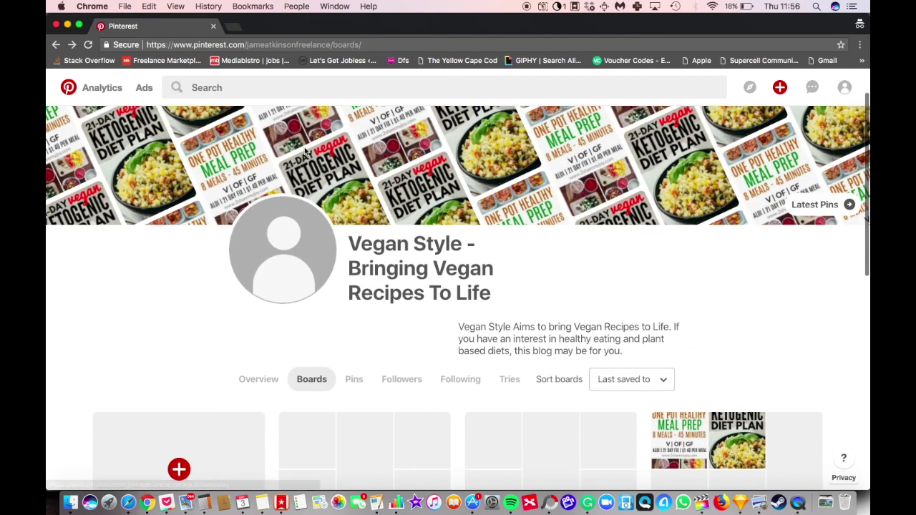
{"action": "left_click", "coordinate": [337, 87]}
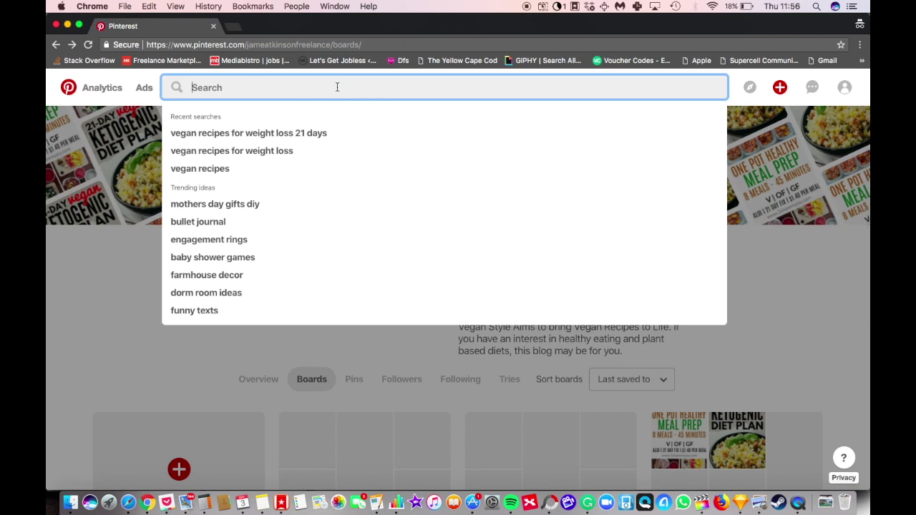
Step: Draft the searches 'travel fear' and 'scared to travel', then clear the search box
{"action": "type", "text": "travel fear"}
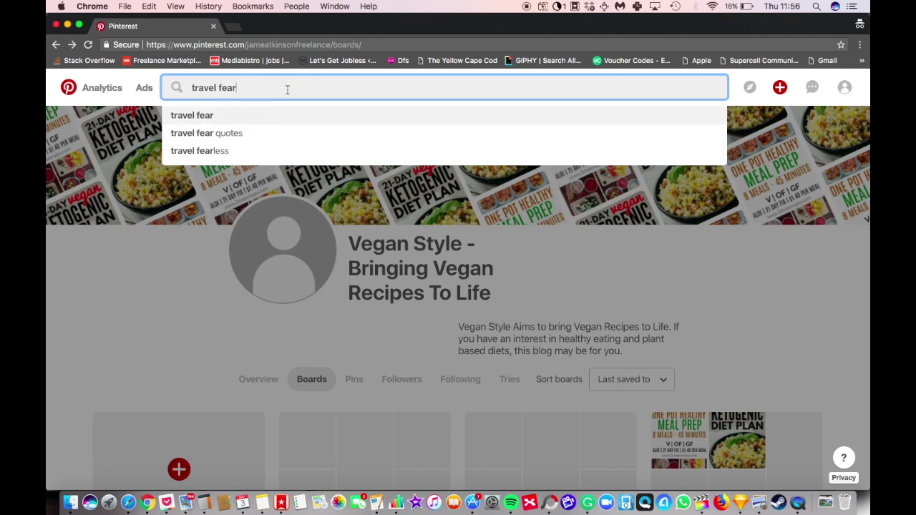
{"action": "key", "text": "BackSpace"}
{"action": "key", "text": "BackSpace"}
{"action": "key", "text": "BackSpace"}
{"action": "key", "text": "BackSpace"}
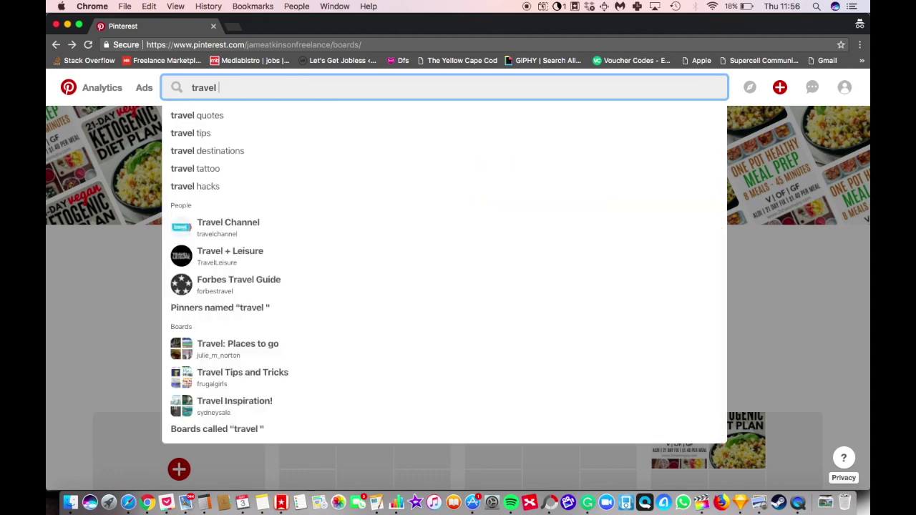
{"action": "key", "text": "BackSpace"}
{"action": "key", "text": "BackSpace"}
{"action": "key", "text": "BackSpace"}
{"action": "key", "text": "BackSpace"}
{"action": "key", "text": "BackSpace"}
{"action": "key", "text": "BackSpace"}
{"action": "key", "text": "BackSpace"}
{"action": "type", "text": "shac"}
{"action": "key", "text": "BackSpace"}
{"action": "key", "text": "BackSpace"}
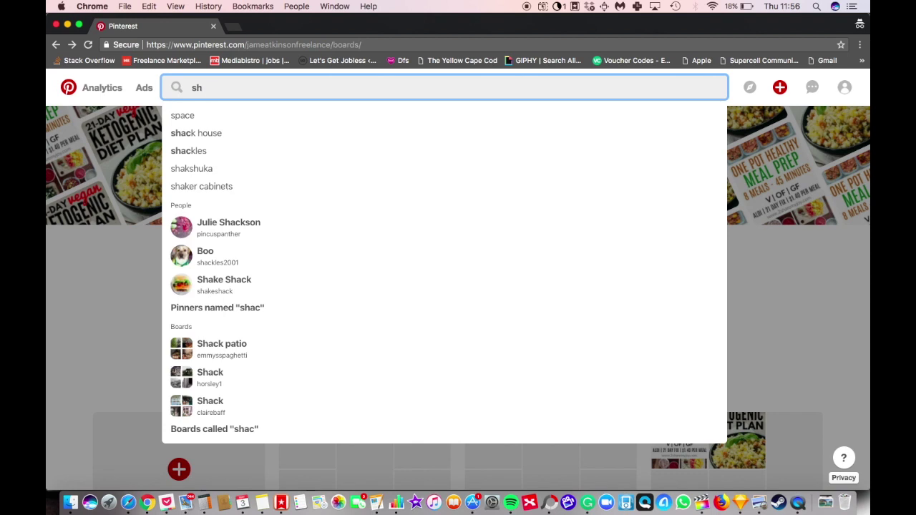
{"action": "key", "text": "BackSpace"}
{"action": "type", "text": "cared to travel"}
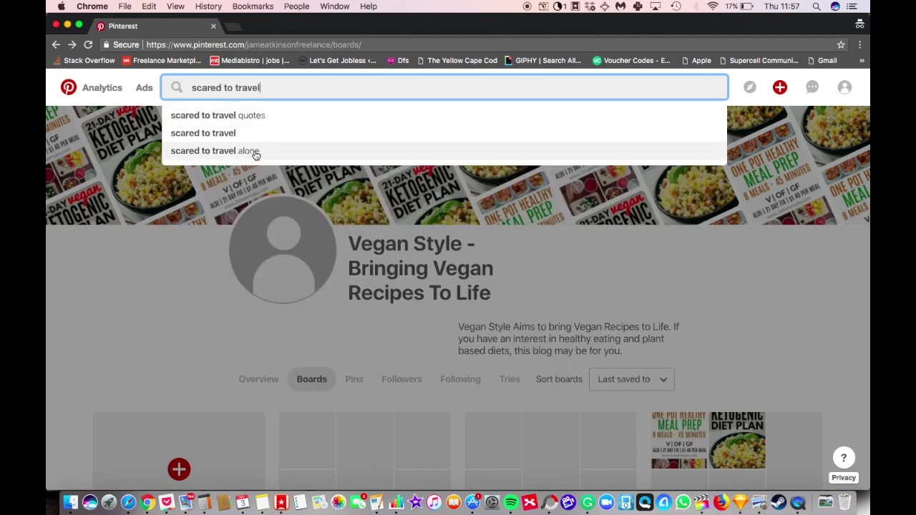
{"action": "key", "text": "super+a"}
{"action": "key", "text": "BackSpace"}
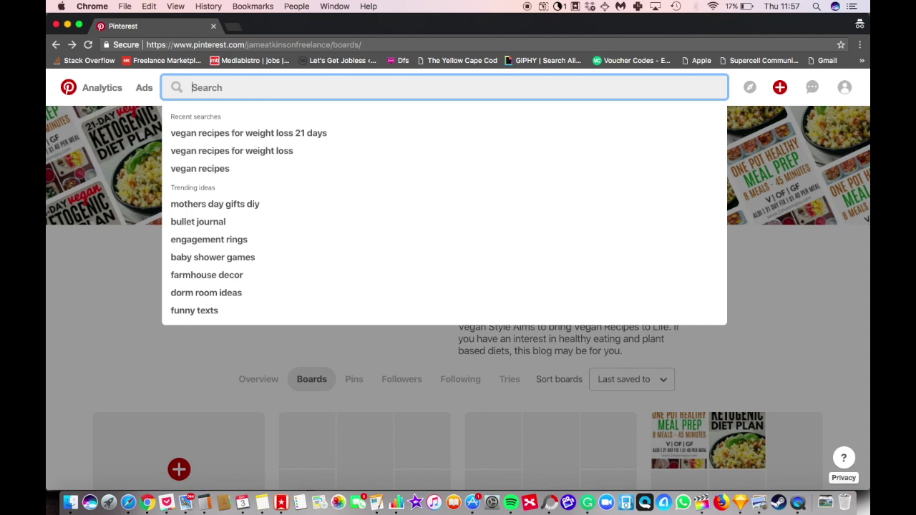
Step: Search for 'tidy house tips' and scroll through the resulting pins
{"action": "type", "text": "tidy"}
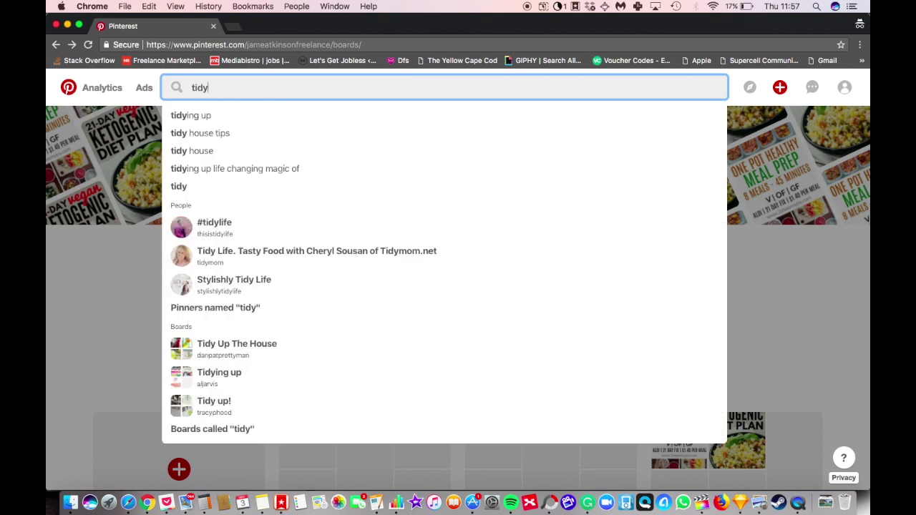
{"action": "left_click", "coordinate": [229, 136]}
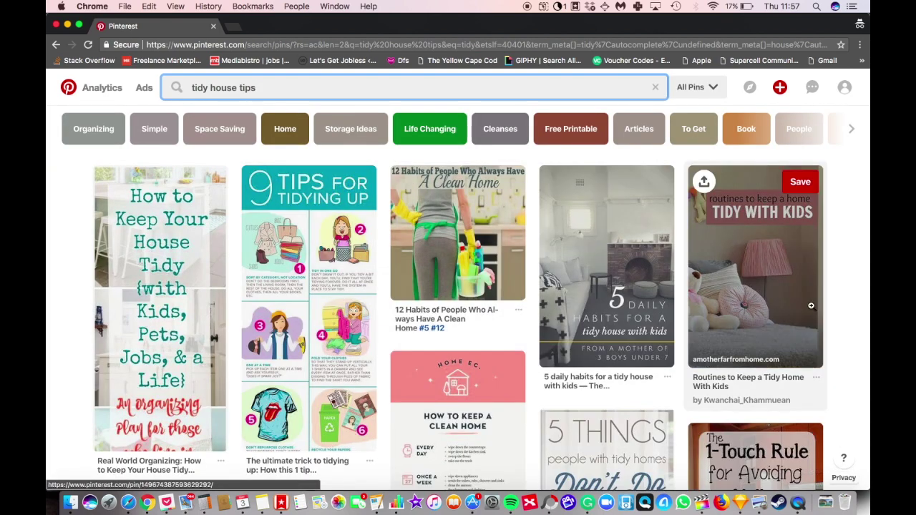
{"action": "scroll", "coordinate": [376, 335], "scroll_direction": "down", "scroll_amount": 5}
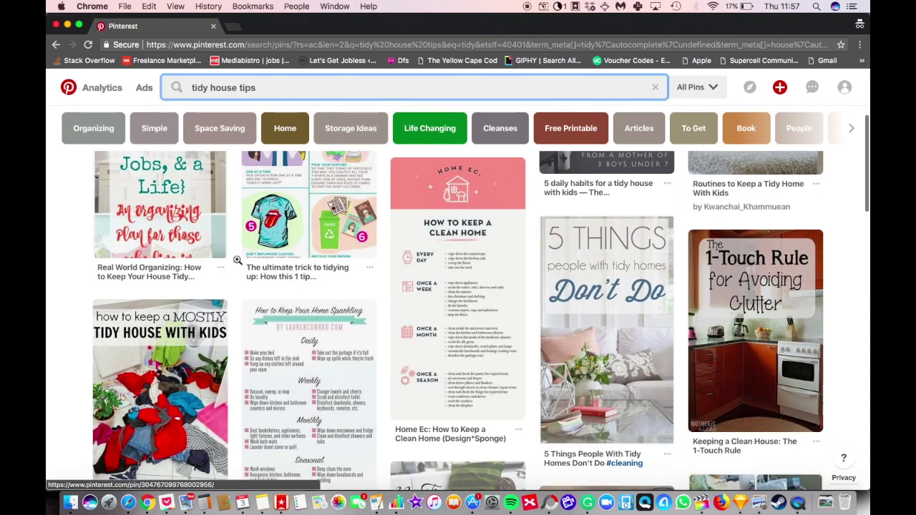
{"action": "scroll", "coordinate": [250, 402], "scroll_direction": "down", "scroll_amount": 3}
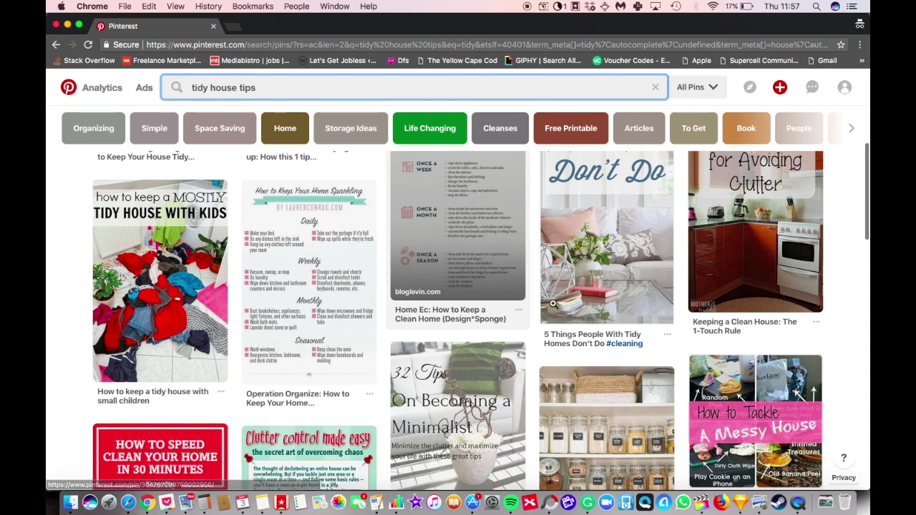
{"action": "scroll", "coordinate": [609, 287], "scroll_direction": "up", "scroll_amount": 2}
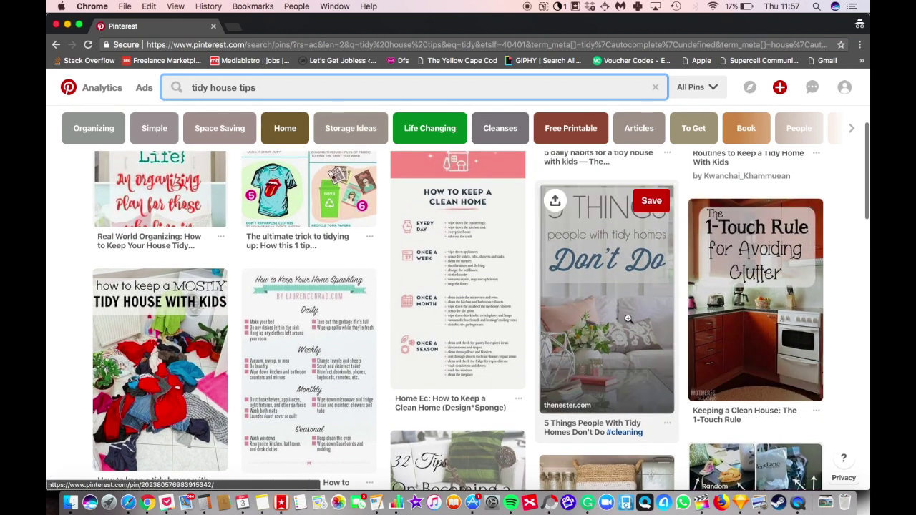
{"action": "scroll", "coordinate": [604, 270], "scroll_direction": "up", "scroll_amount": 5}
{"action": "left_click", "coordinate": [844, 87]}
Step: Go to the Vegan Style profile and show its list of boards
{"action": "left_click", "coordinate": [832, 120]}
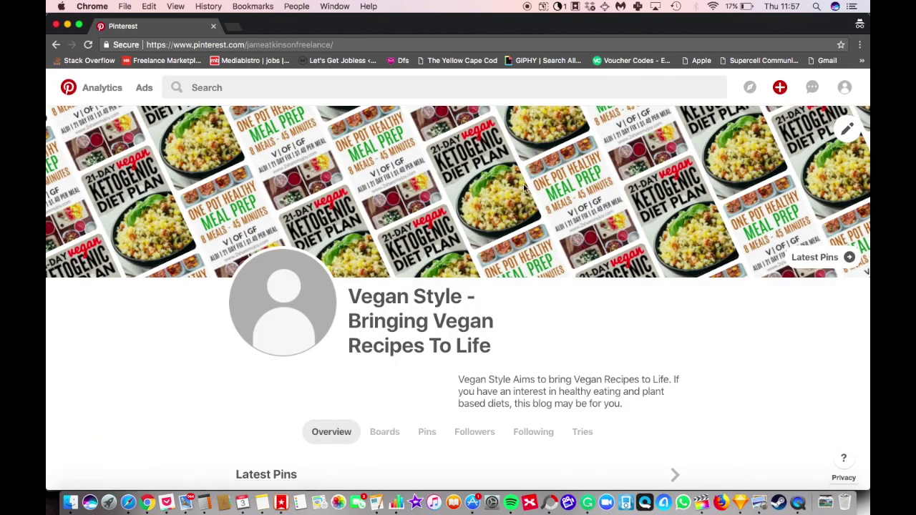
{"action": "left_click", "coordinate": [841, 91]}
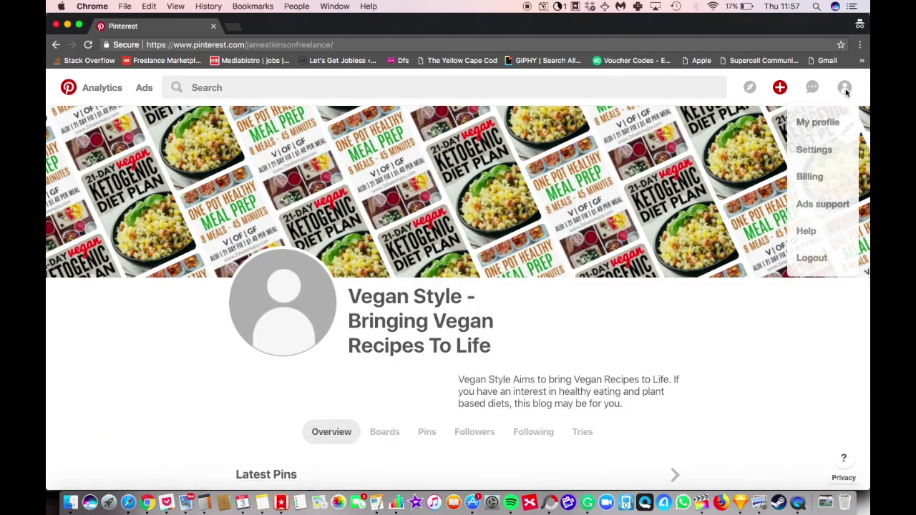
{"action": "scroll", "coordinate": [473, 330], "scroll_direction": "down", "scroll_amount": 2}
{"action": "left_click", "coordinate": [386, 352]}
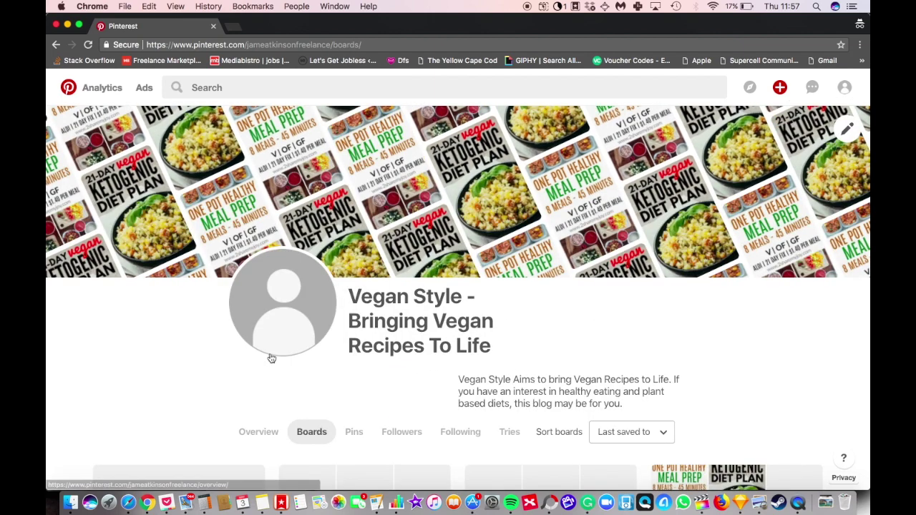
Step: Create a new board named 'Tidy Home Tips'
{"action": "left_click", "coordinate": [199, 351]}
{"action": "left_click", "coordinate": [420, 251]}
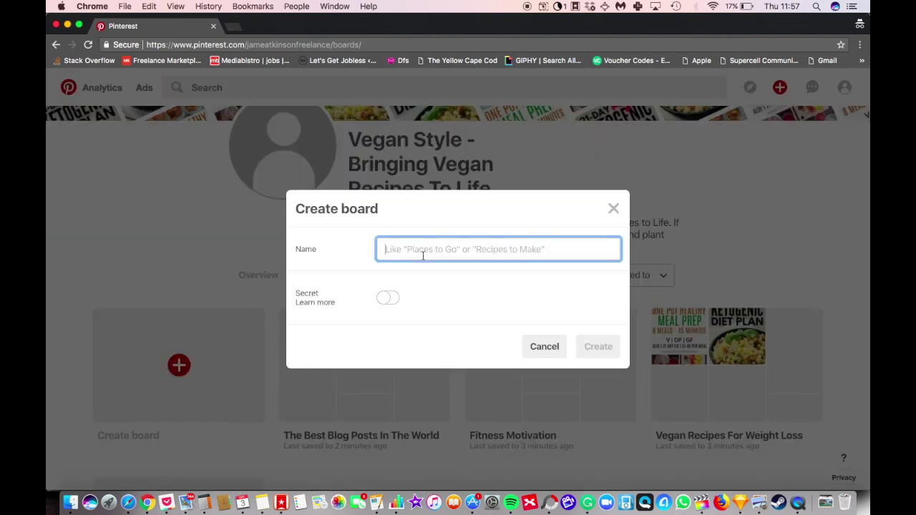
{"action": "type", "text": "Tidy Home"}
{"action": "key", "text": "BackSpace"}
{"action": "key", "text": "BackSpace"}
{"action": "key", "text": "BackSpace"}
{"action": "key", "text": "BackSpace"}
{"action": "key", "text": "BackSpace"}
{"action": "key", "text": "BackSpace"}
{"action": "key", "text": "BackSpace"}
{"action": "key", "text": "BackSpace"}
{"action": "key", "text": "BackSpace"}
{"action": "type", "text": "Tidy"}
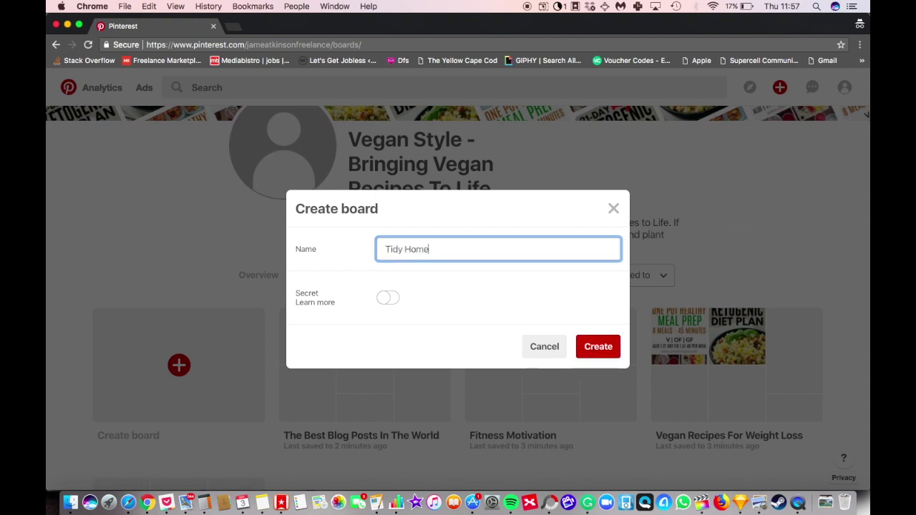
{"action": "left_click", "coordinate": [583, 348]}
{"action": "scroll", "coordinate": [401, 247], "scroll_direction": "down", "scroll_amount": 2}
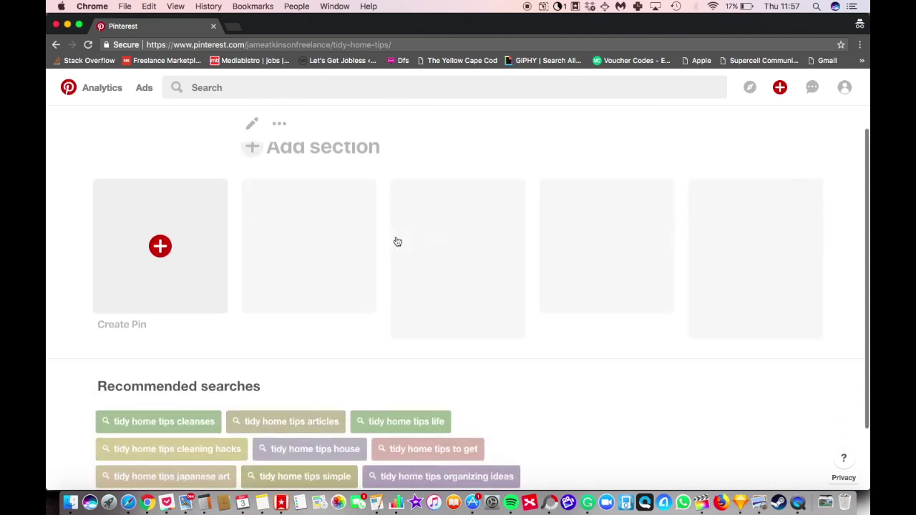
Step: Edit the new board so it is named 'Tidy Homes' and save it
{"action": "scroll", "coordinate": [398, 242], "scroll_direction": "down", "scroll_amount": 2}
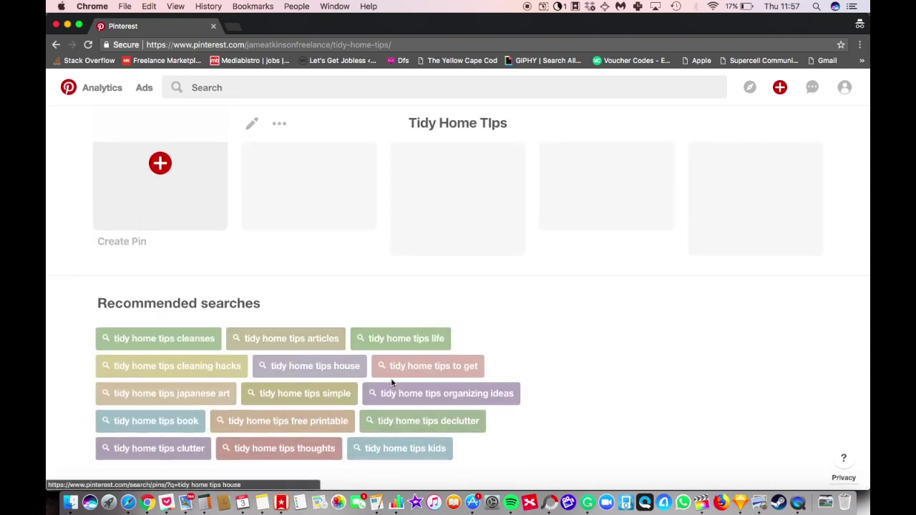
{"action": "scroll", "coordinate": [306, 280], "scroll_direction": "up", "scroll_amount": 4}
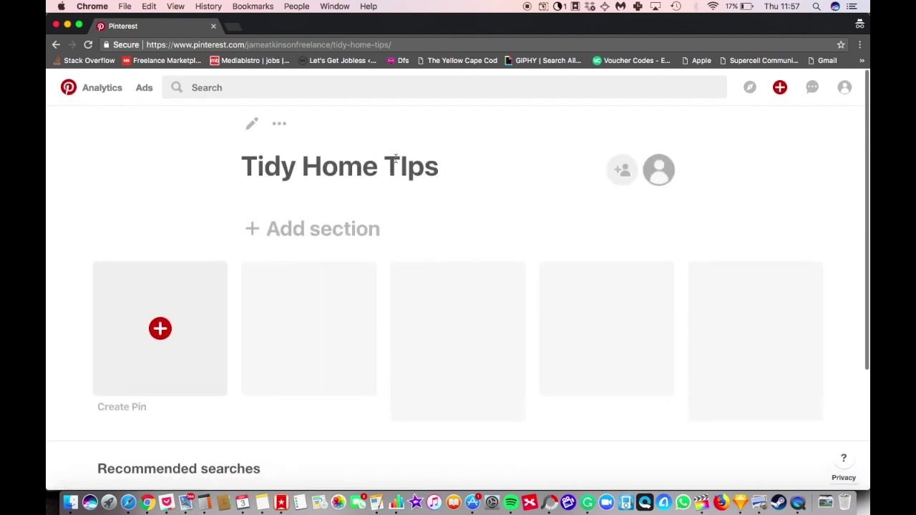
{"action": "left_click", "coordinate": [252, 123]}
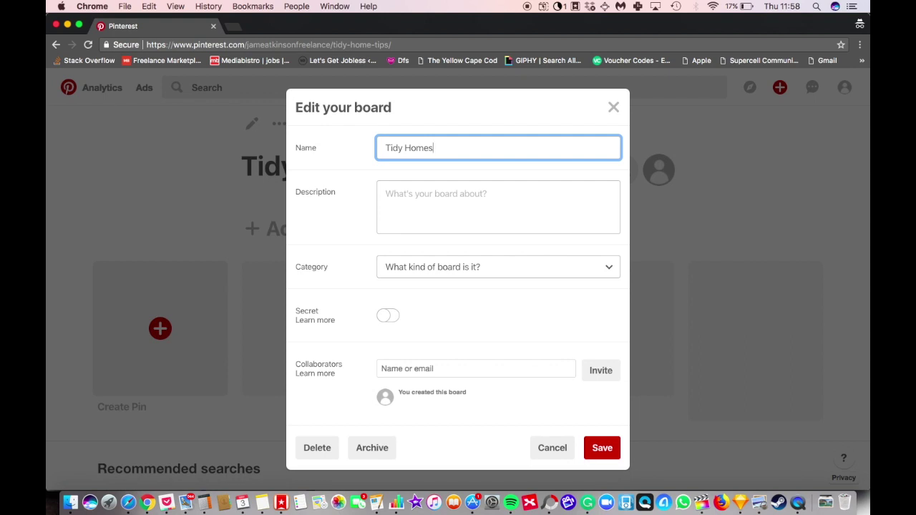
{"action": "left_click", "coordinate": [607, 452]}
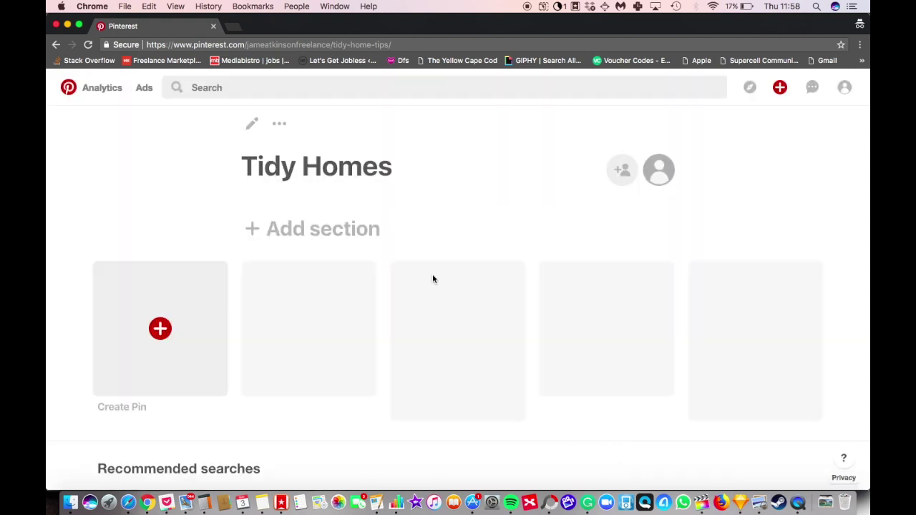
Step: Scroll the Tidy Homes board page to view recommended searches like 'tiny homes minimalist'
{"action": "scroll", "coordinate": [431, 278], "scroll_direction": "down", "scroll_amount": 4}
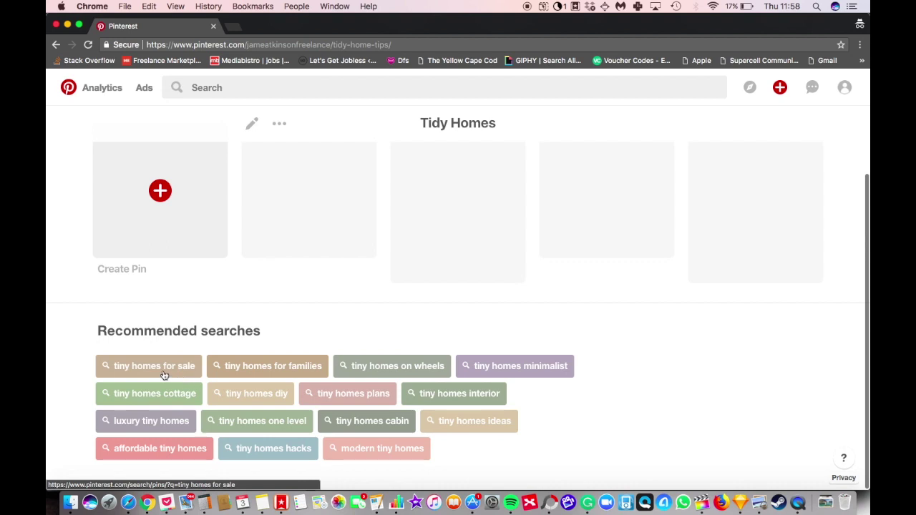
{"action": "scroll", "coordinate": [240, 362], "scroll_direction": "up", "scroll_amount": 3}
{"action": "scroll", "coordinate": [214, 373], "scroll_direction": "down", "scroll_amount": 3}
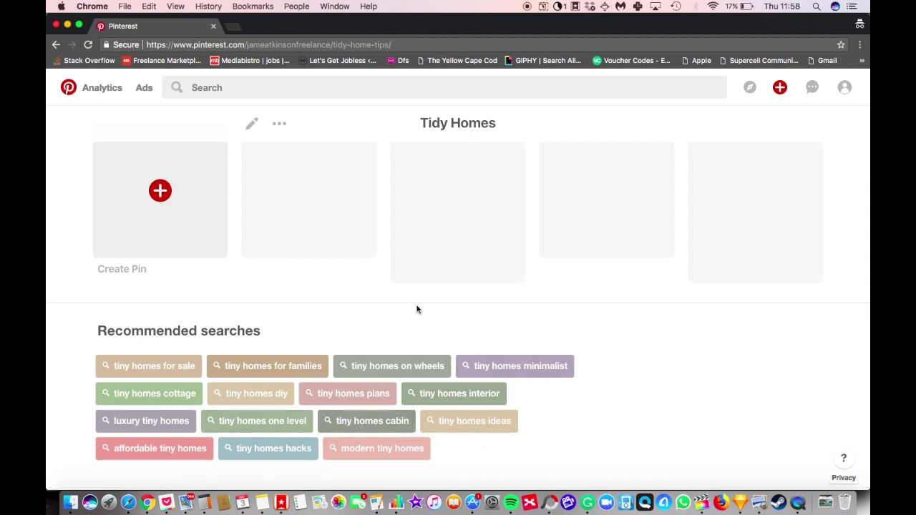
{"action": "scroll", "coordinate": [417, 309], "scroll_direction": "up", "scroll_amount": 3}
{"action": "scroll", "coordinate": [370, 203], "scroll_direction": "down", "scroll_amount": 3}
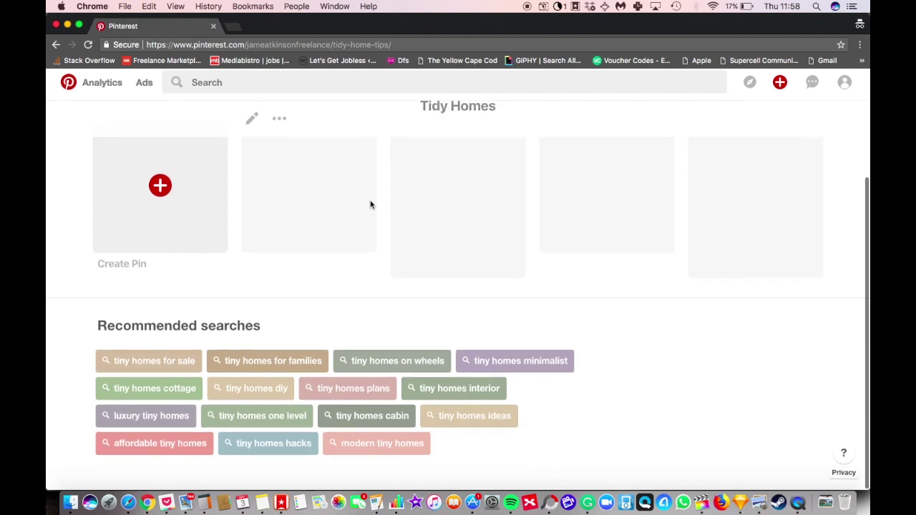
Step: View 'tiny homes for sale' results, then search for 'tidy homes'
{"action": "left_click", "coordinate": [165, 368]}
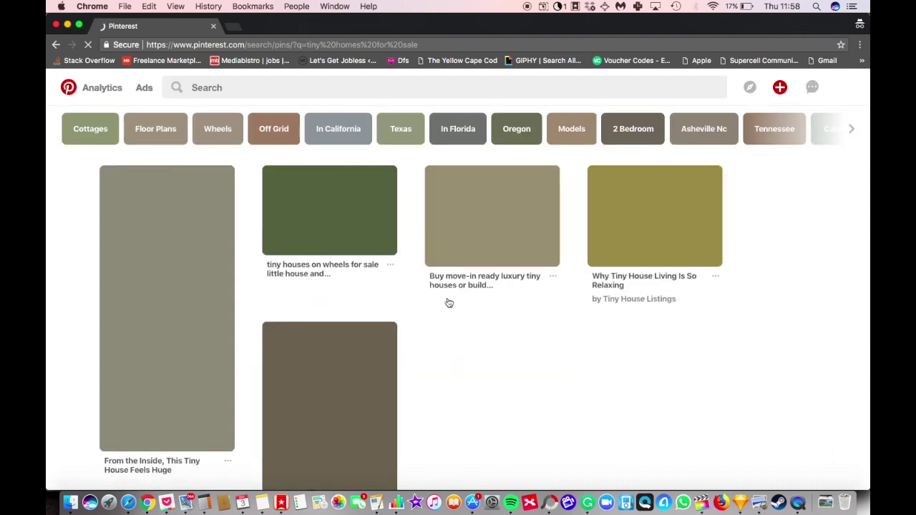
{"action": "left_click", "coordinate": [267, 84]}
{"action": "type", "text": "tidy homes"}
{"action": "key", "text": "Return"}
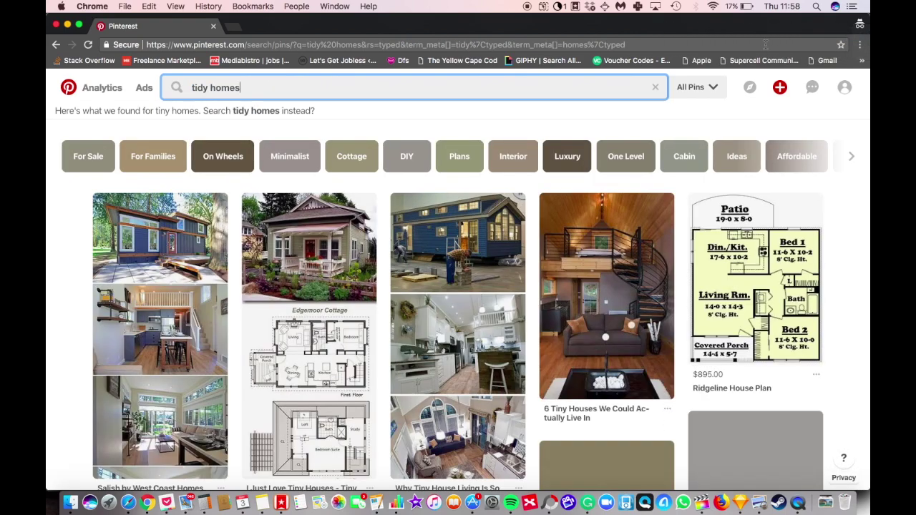
Step: Scroll the tidy homes results, then return to the Vegan Style profile page
{"action": "scroll", "coordinate": [407, 301], "scroll_direction": "down", "scroll_amount": 3}
{"action": "scroll", "coordinate": [407, 301], "scroll_direction": "down", "scroll_amount": 10}
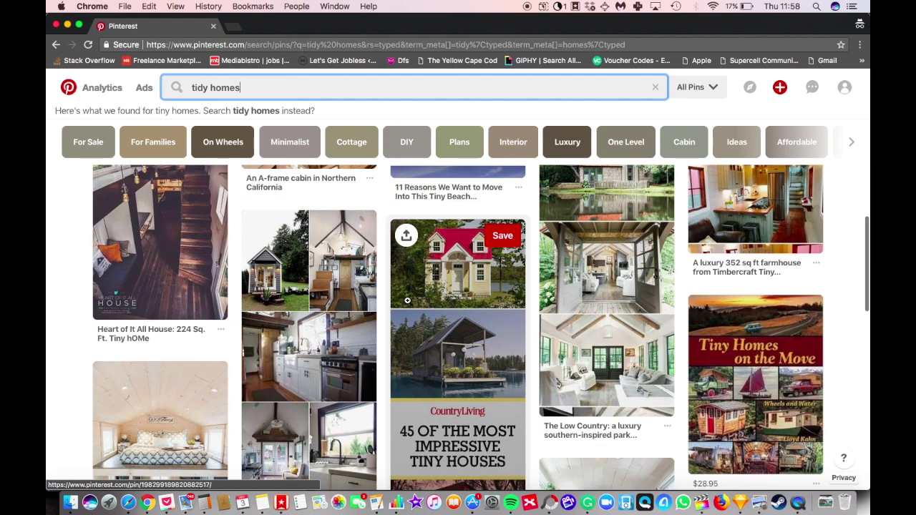
{"action": "scroll", "coordinate": [407, 301], "scroll_direction": "up", "scroll_amount": 15}
{"action": "left_click", "coordinate": [845, 100]}
{"action": "left_click", "coordinate": [814, 123]}
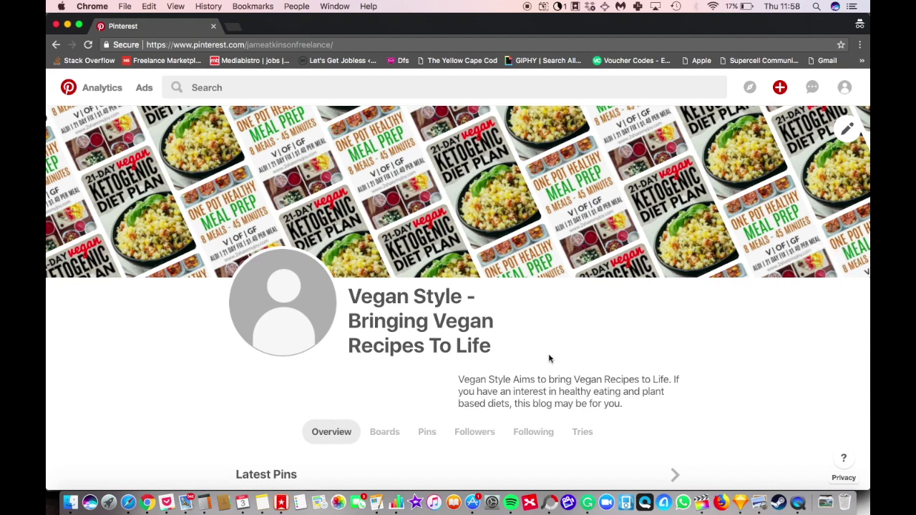
Step: Browse the profile's Latest Pins, then list its boards including Tidy Homes
{"action": "mouse_move", "coordinate": [621, 224]}
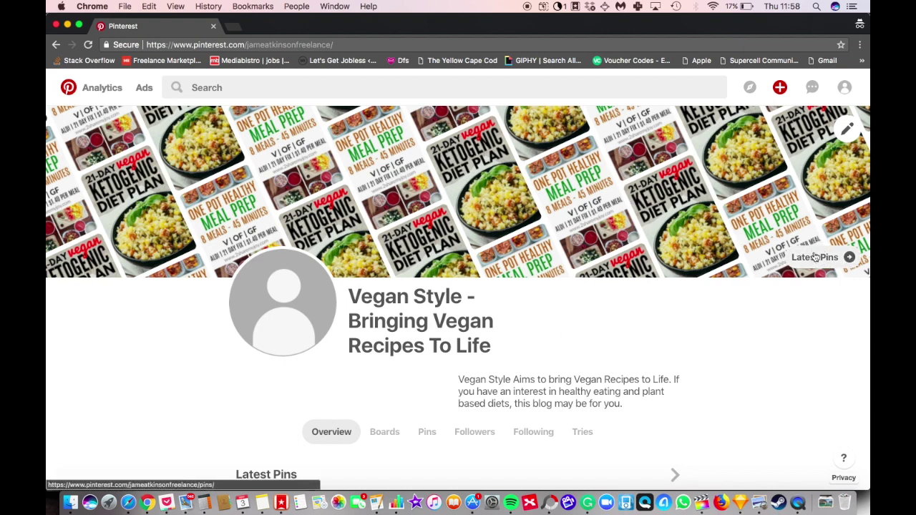
{"action": "left_click", "coordinate": [847, 258]}
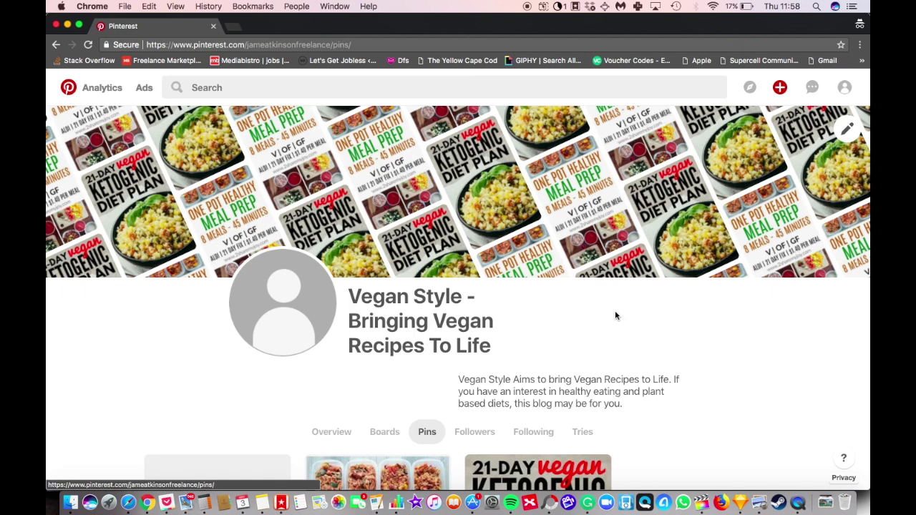
{"action": "scroll", "coordinate": [616, 313], "scroll_direction": "down", "scroll_amount": 5}
{"action": "scroll", "coordinate": [552, 375], "scroll_direction": "down", "scroll_amount": 4}
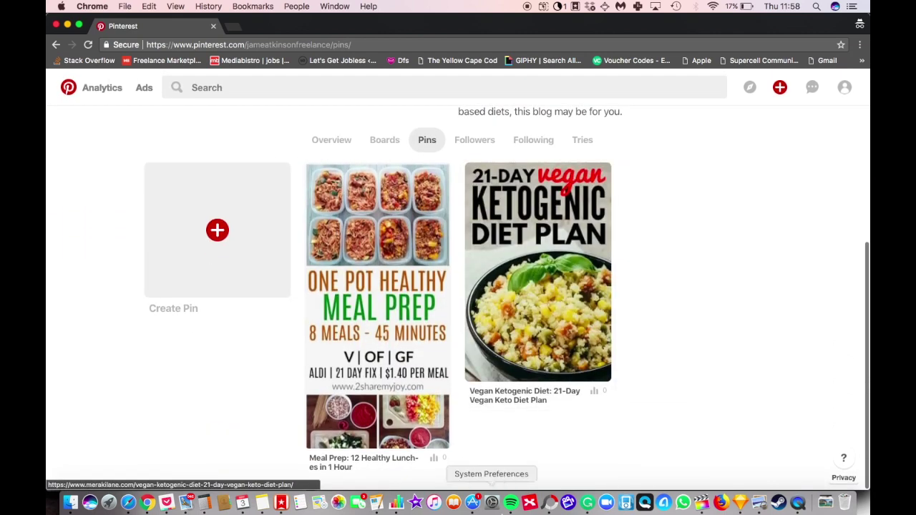
{"action": "scroll", "coordinate": [346, 378], "scroll_direction": "up", "scroll_amount": 5}
{"action": "scroll", "coordinate": [346, 378], "scroll_direction": "down", "scroll_amount": 1}
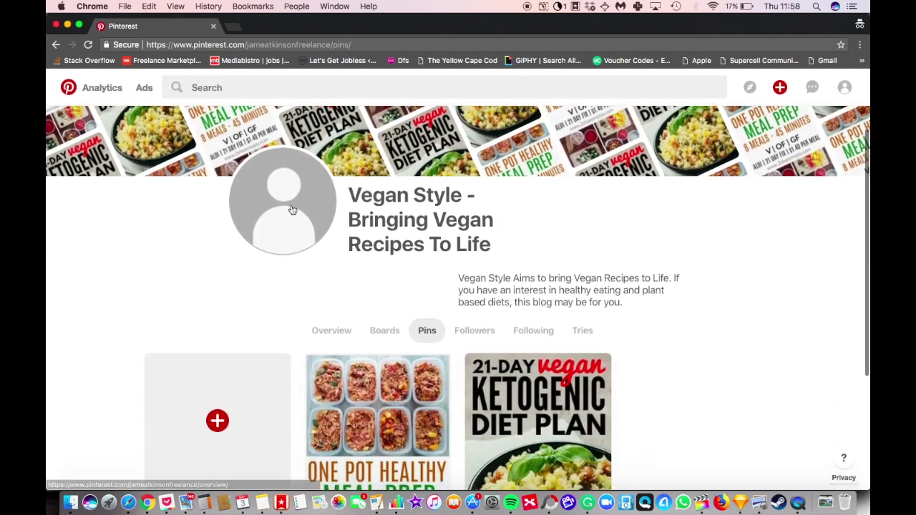
{"action": "left_click", "coordinate": [383, 331]}
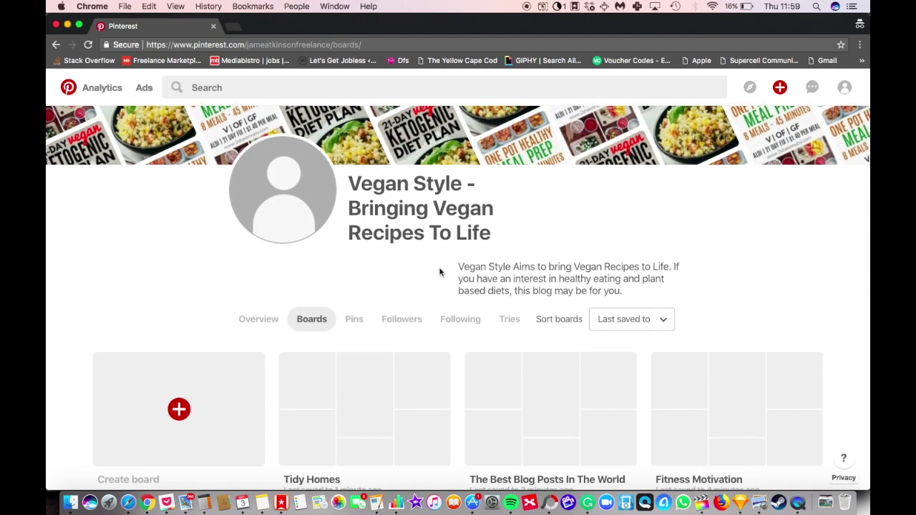
{"action": "scroll", "coordinate": [439, 272], "scroll_direction": "down", "scroll_amount": 3}
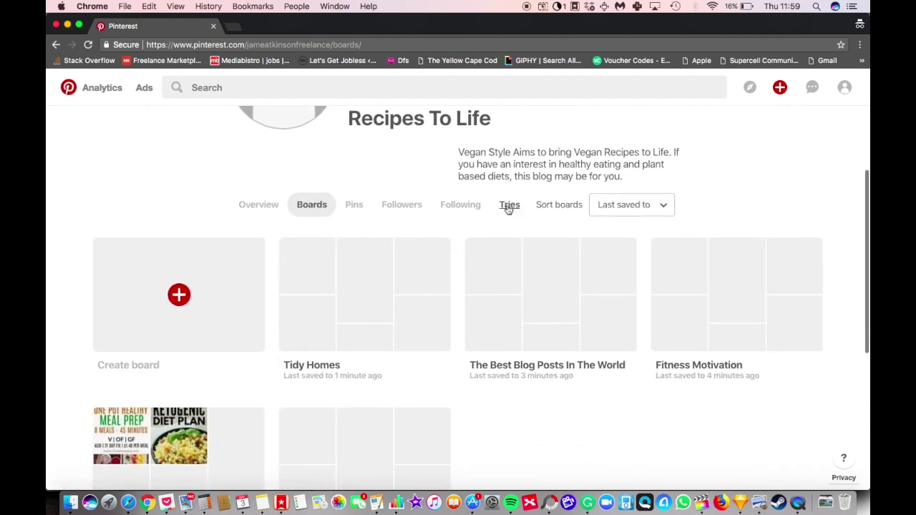
{"action": "scroll", "coordinate": [500, 208], "scroll_direction": "down", "scroll_amount": 4}
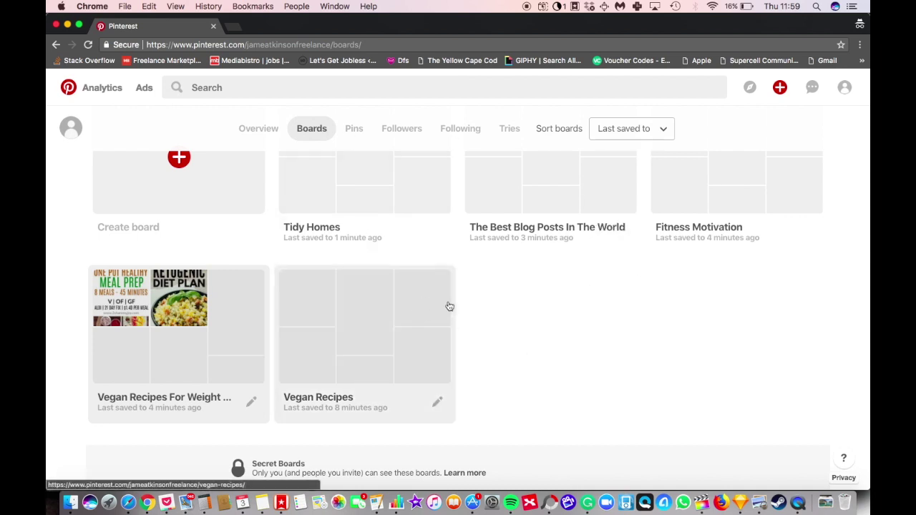
{"action": "scroll", "coordinate": [589, 378], "scroll_direction": "down", "scroll_amount": 1}
{"action": "scroll", "coordinate": [588, 380], "scroll_direction": "up", "scroll_amount": 2}
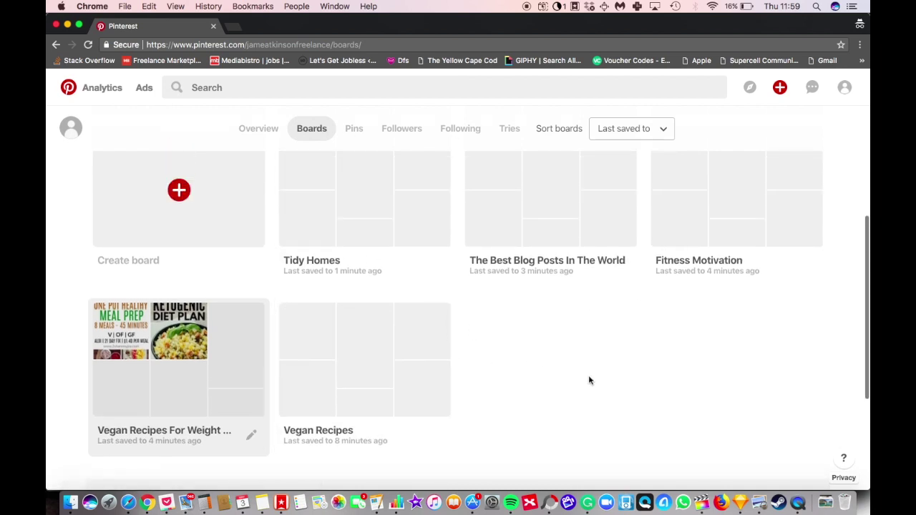
{"action": "scroll", "coordinate": [588, 380], "scroll_direction": "up", "scroll_amount": 2}
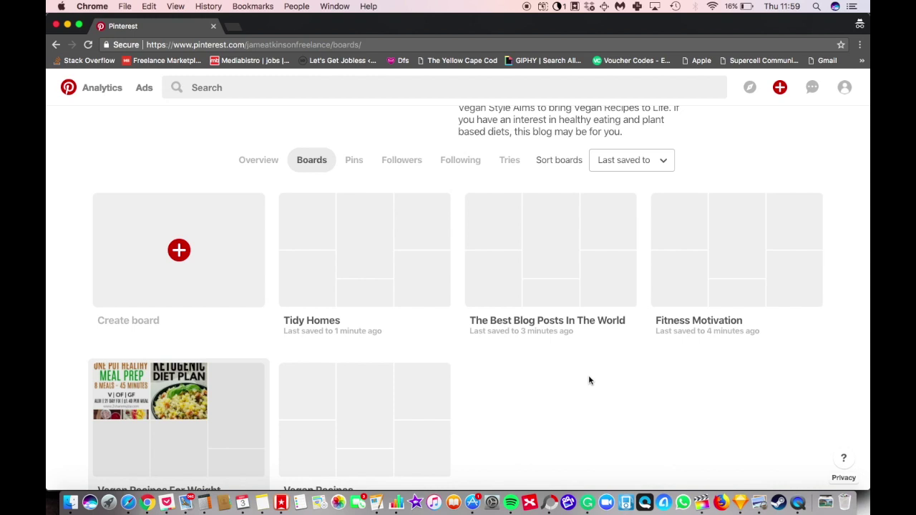
{"action": "scroll", "coordinate": [589, 380], "scroll_direction": "down", "scroll_amount": 3}
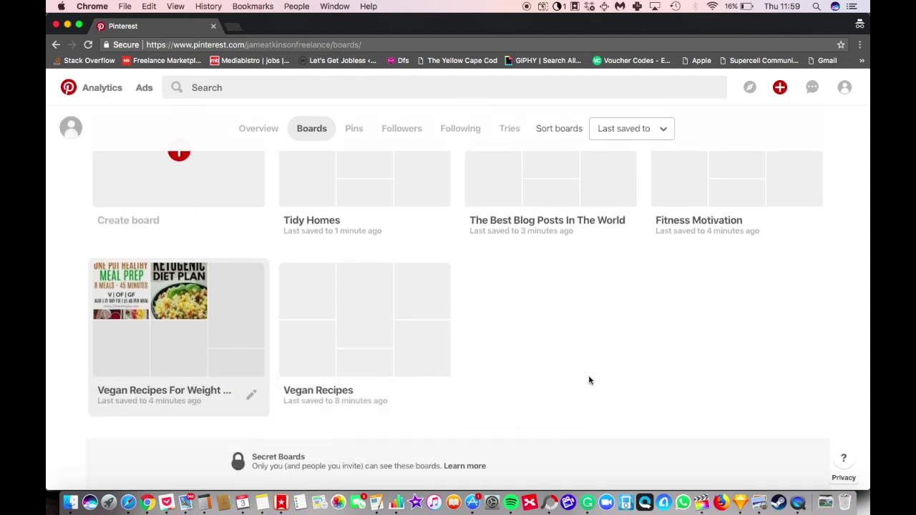
{"action": "scroll", "coordinate": [588, 380], "scroll_direction": "up", "scroll_amount": 2}
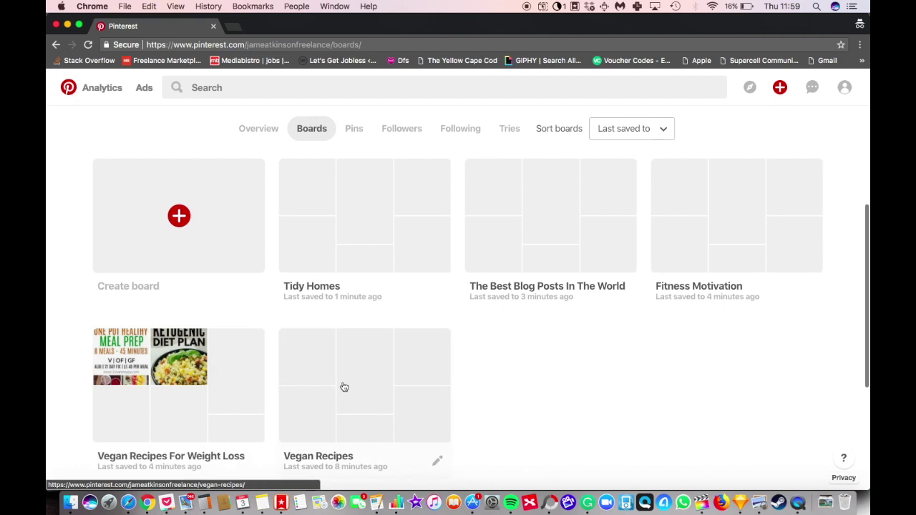
{"action": "scroll", "coordinate": [550, 374], "scroll_direction": "up", "scroll_amount": 1}
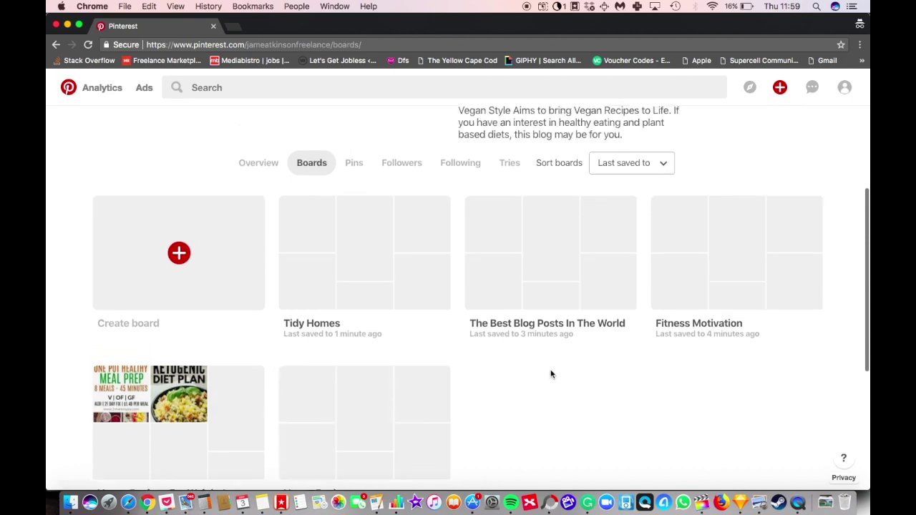
{"action": "scroll", "coordinate": [551, 373], "scroll_direction": "down", "scroll_amount": 5}
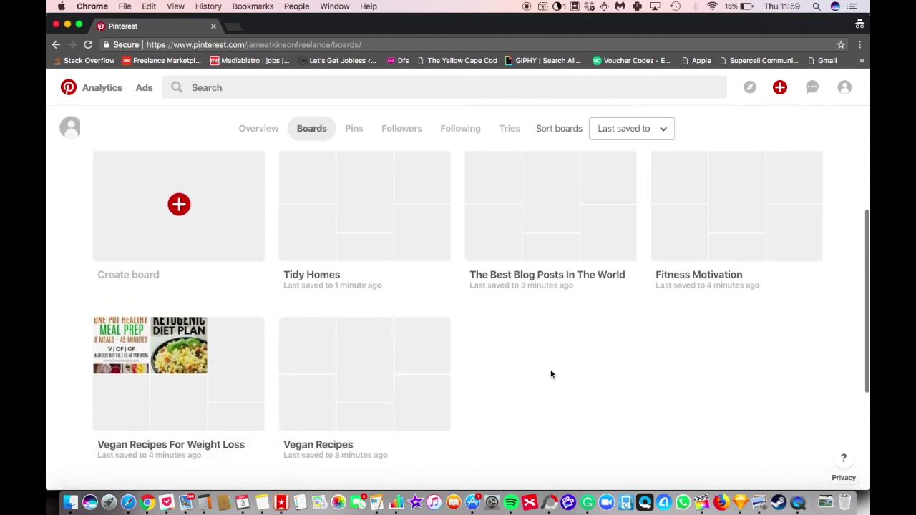
{"action": "scroll", "coordinate": [551, 373], "scroll_direction": "up", "scroll_amount": 7}
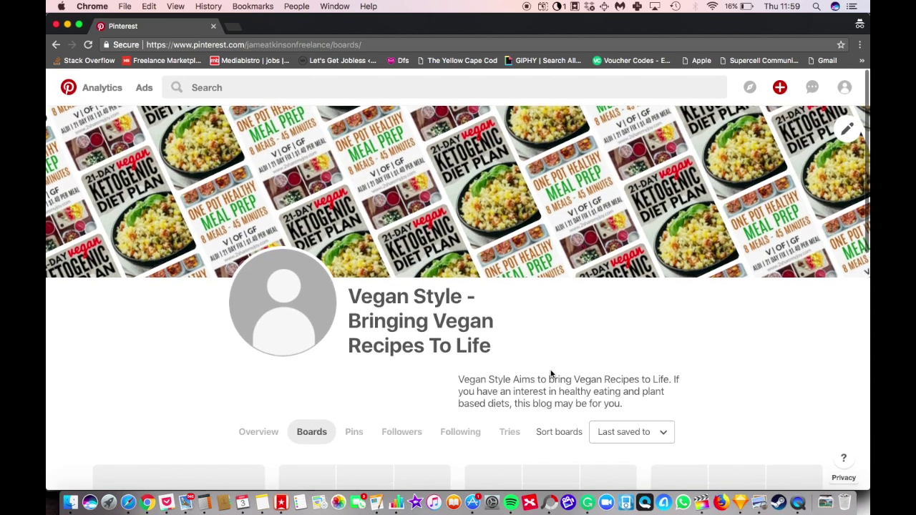
{"action": "scroll", "coordinate": [551, 374], "scroll_direction": "down", "scroll_amount": 6}
{"action": "scroll", "coordinate": [551, 374], "scroll_direction": "down", "scroll_amount": 2}
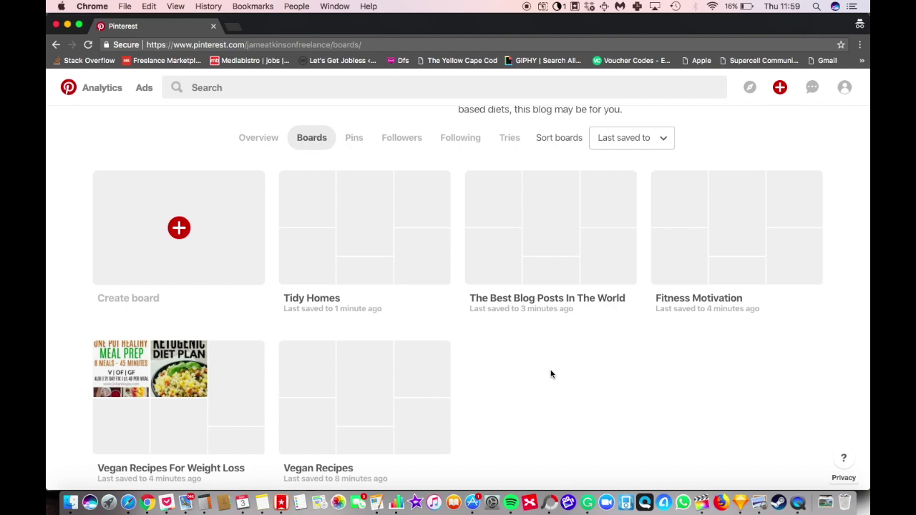
{"action": "scroll", "coordinate": [551, 373], "scroll_direction": "up", "scroll_amount": 8}
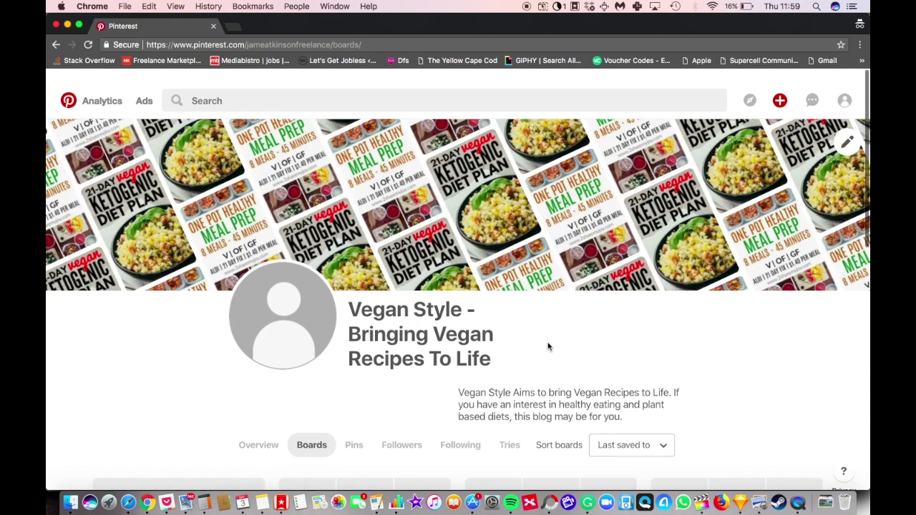